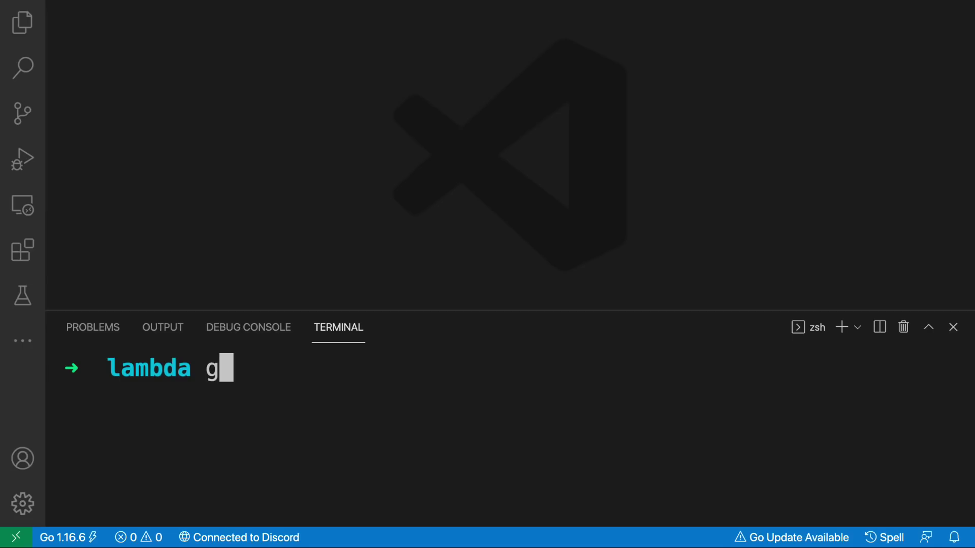
{"action": "type", "text": "go mod "}
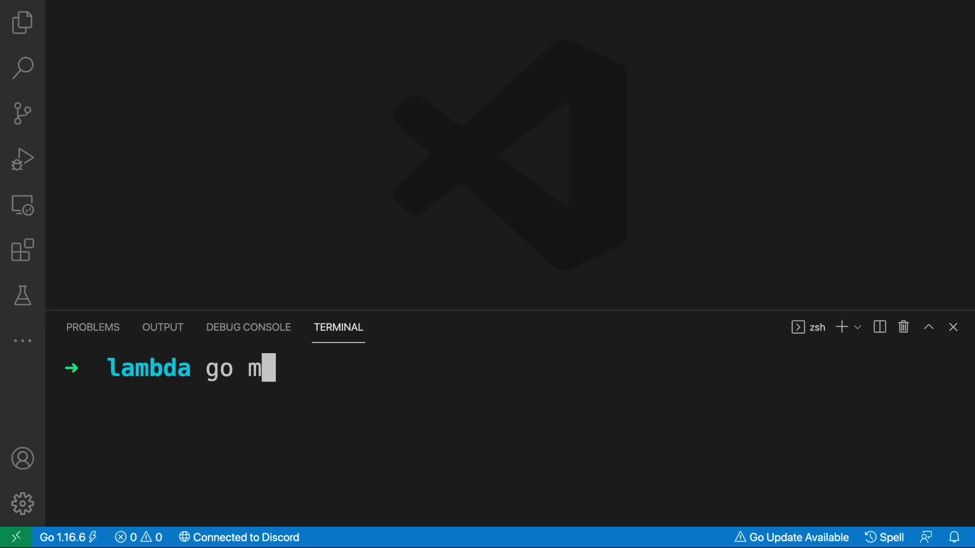
{"action": "type", "text": "init"}
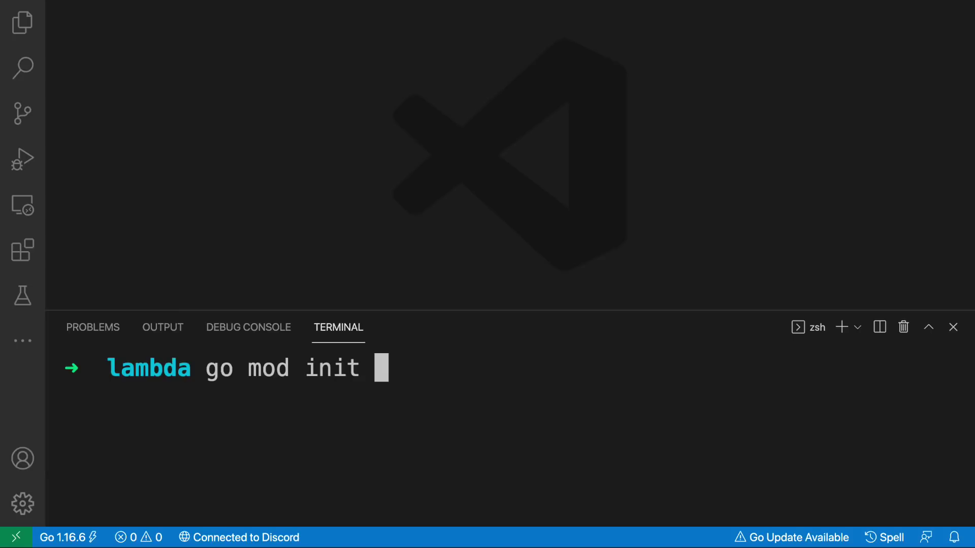
{"action": "type", "text": " \"\""}
Initialise the Go module github.com/amigoscode/api and open the new go.mod file.
{"action": "key", "text": "Left"}
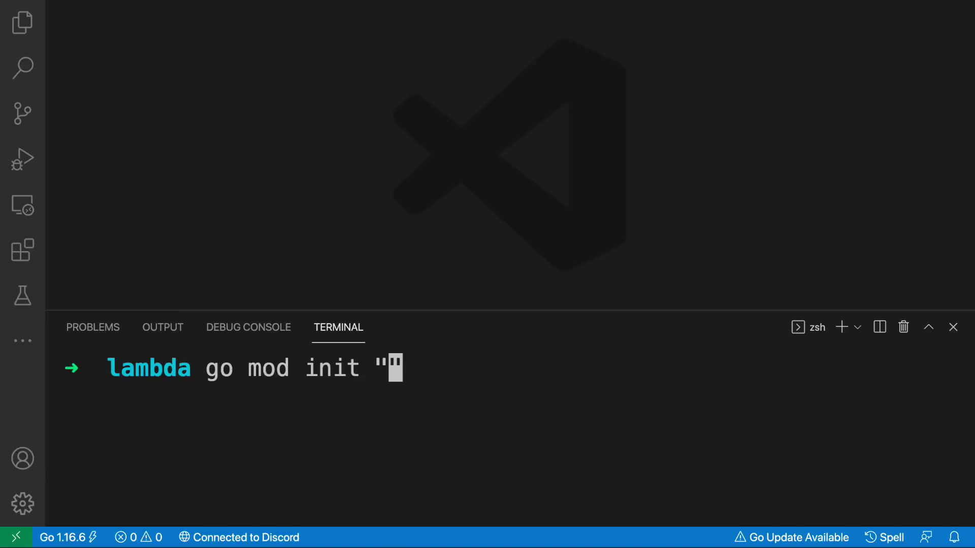
{"action": "type", "text": "github.com/amigoscode/api"}
{"action": "key", "text": "Return"}
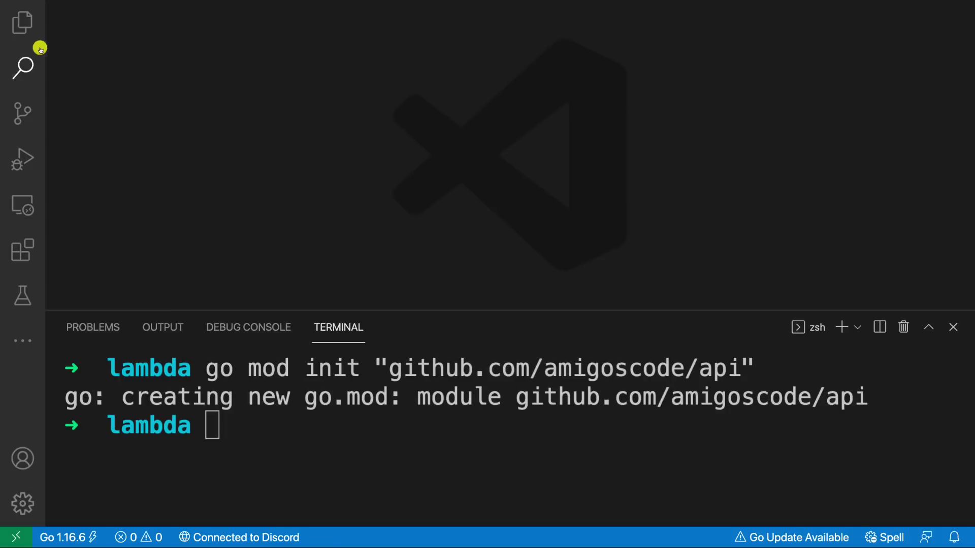
{"action": "left_click", "coordinate": [21, 23]}
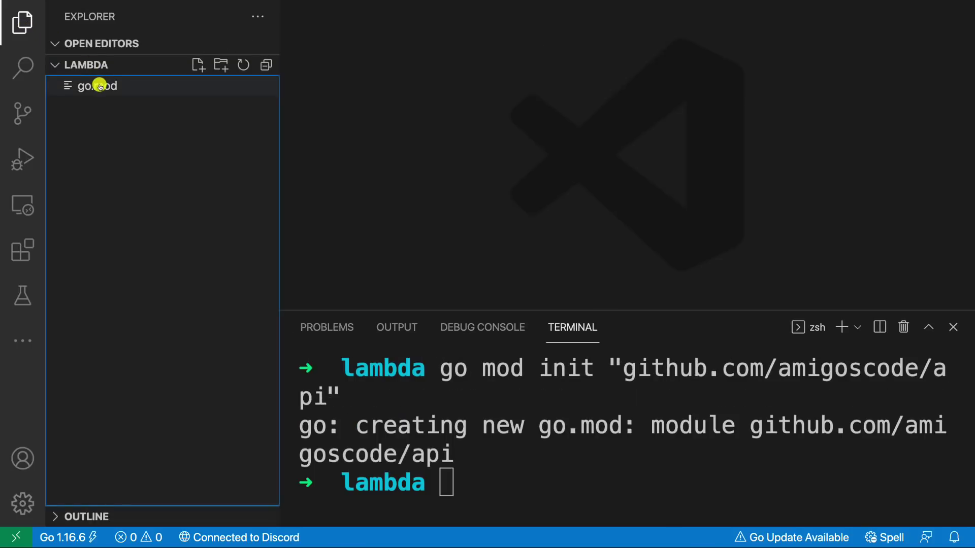
{"action": "left_click", "coordinate": [98, 82]}
Add github.com/aws/aws-lambda-go/lambda with go get and check go.mod's new require line.
{"action": "left_click", "coordinate": [282, 411]}
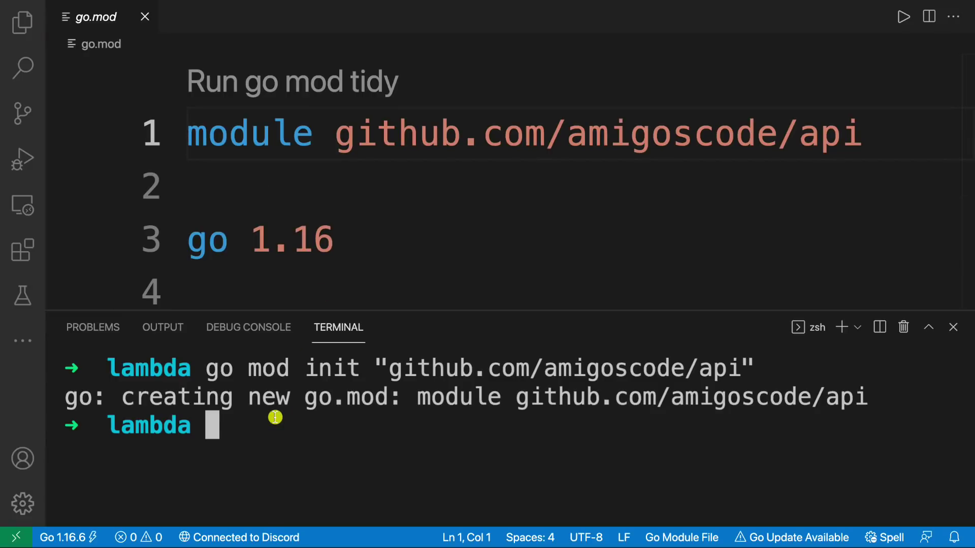
{"action": "type", "text": "go "}
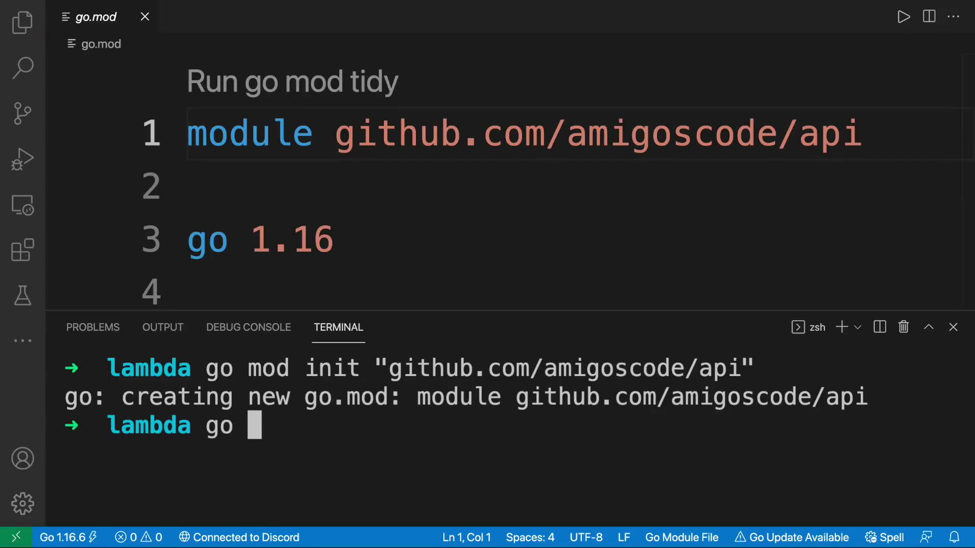
{"action": "type", "text": "get"}
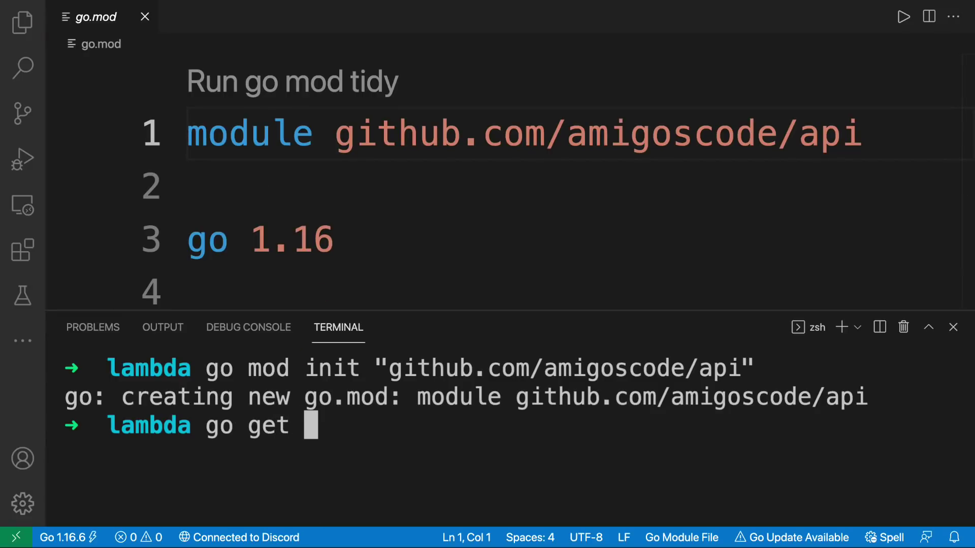
{"action": "type", "text": "github.com/aws/aws-lambda-go/lambda"}
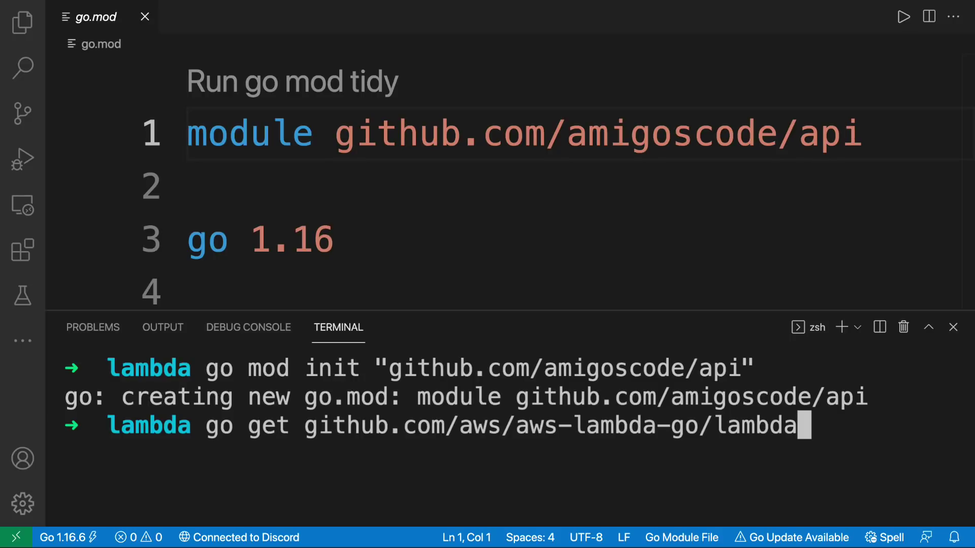
{"action": "key", "text": "Return"}
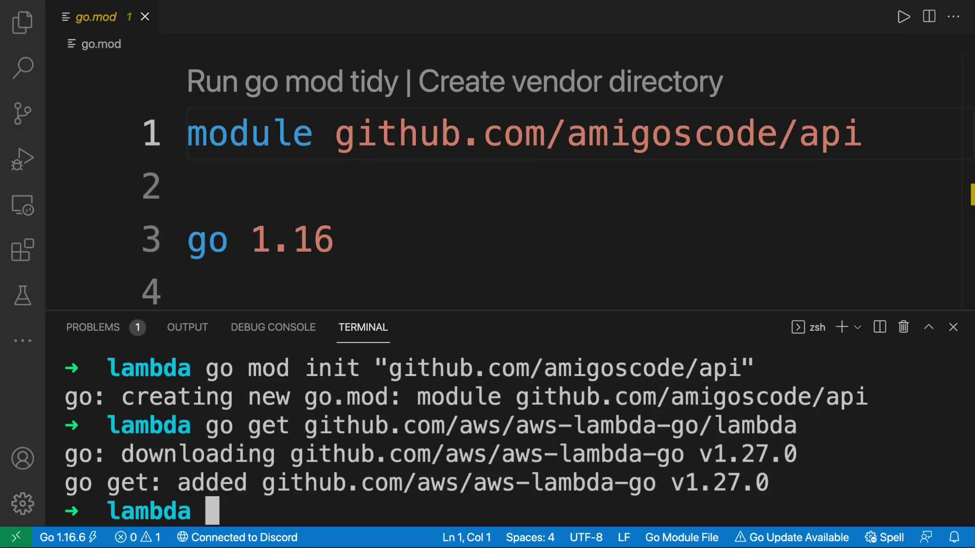
{"action": "left_click", "coordinate": [258, 220]}
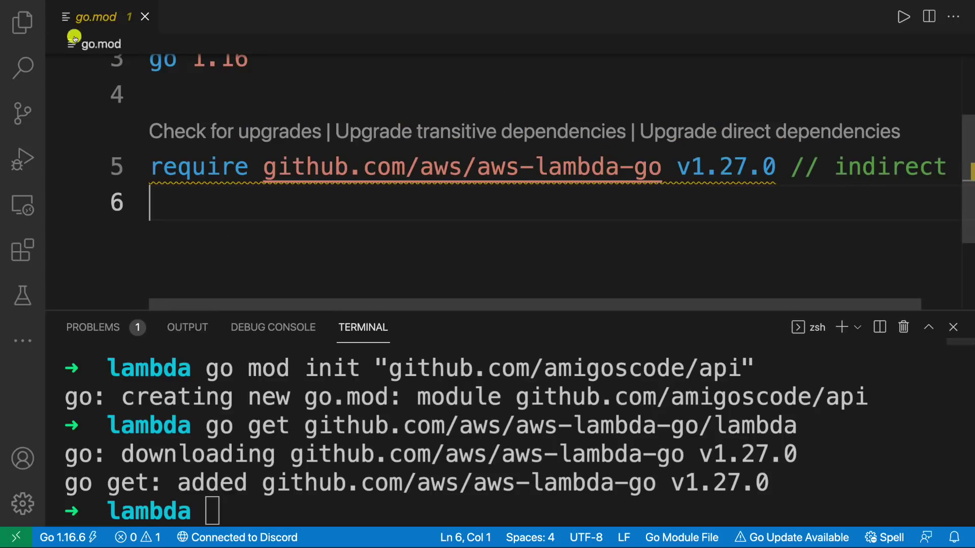
Create main.go with package main and a main printing "Hello", then run it.
{"action": "left_click", "coordinate": [27, 22]}
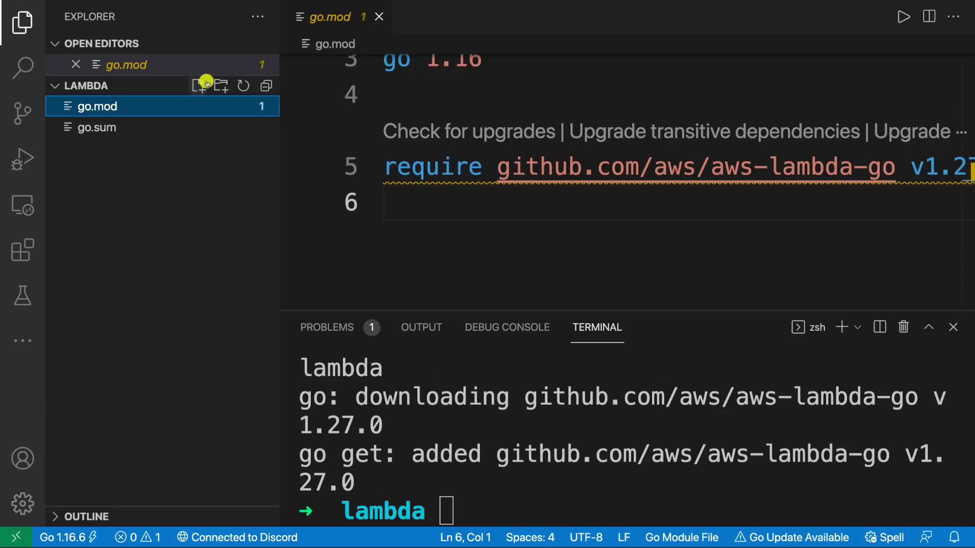
{"action": "left_click", "coordinate": [201, 84]}
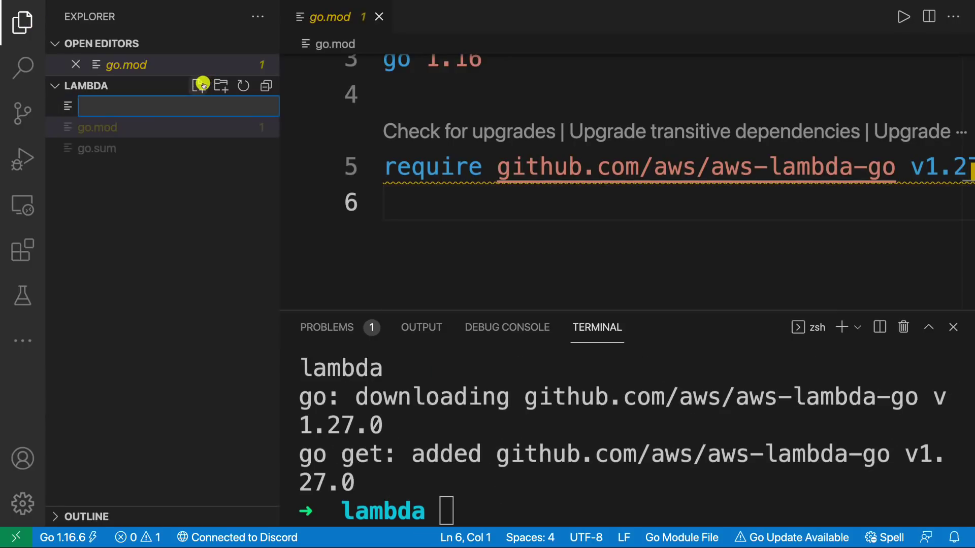
{"action": "type", "text": "main.go"}
{"action": "key", "text": "Return"}
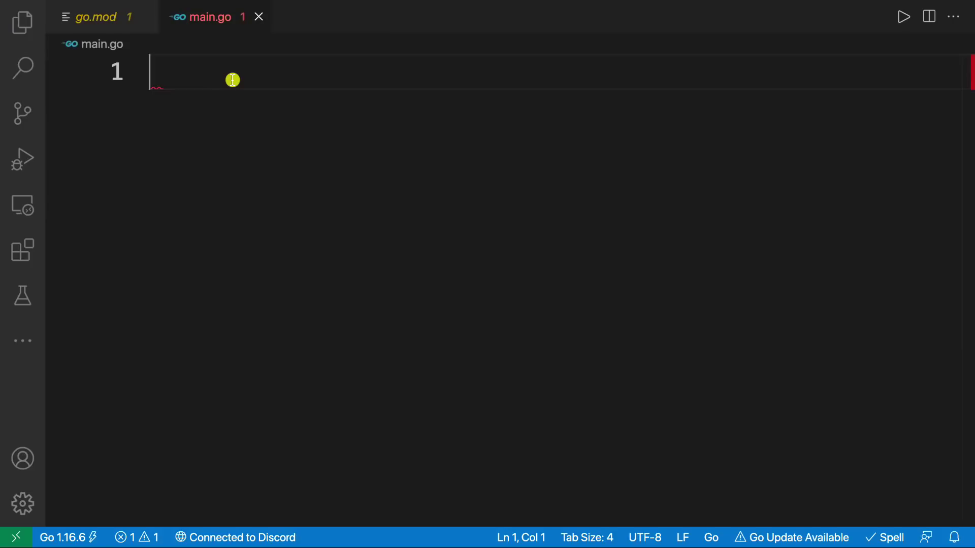
{"action": "type", "text": "packa"}
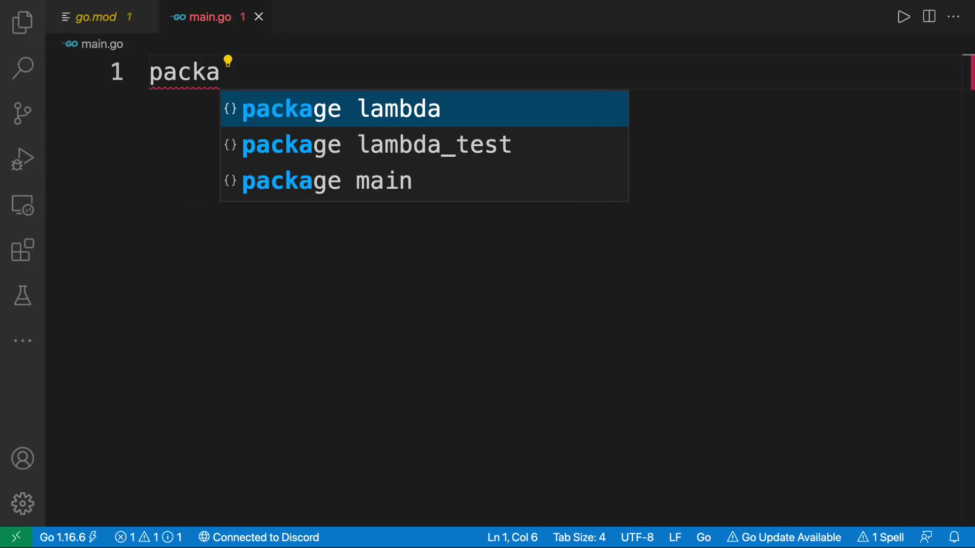
{"action": "type", "text": "ge main"}
{"action": "key", "text": "Return"}
{"action": "key", "text": "Return"}
{"action": "type", "text": "func"}
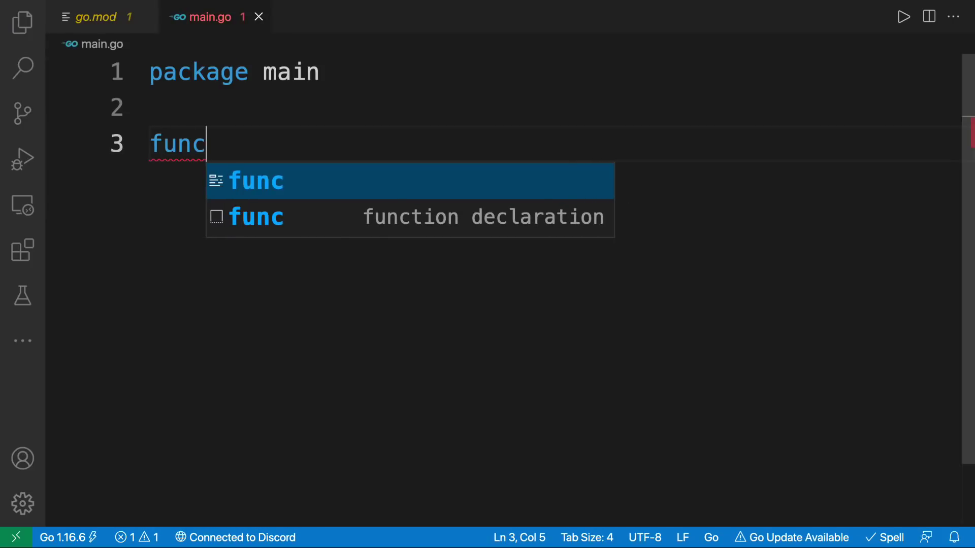
{"action": "type", "text": " main("}
{"action": "key", "text": "Right"}
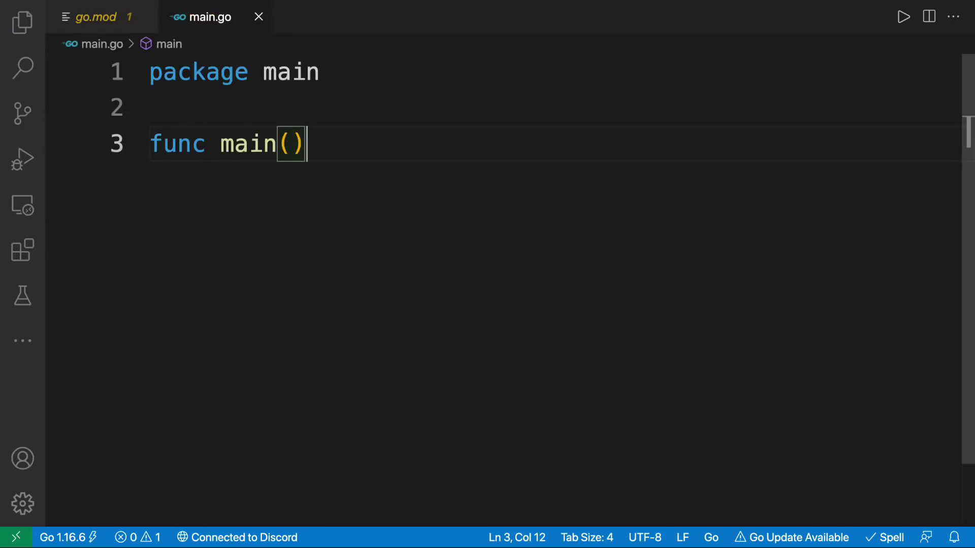
{"action": "type", "text": "{"}
{"action": "key", "text": "Return"}
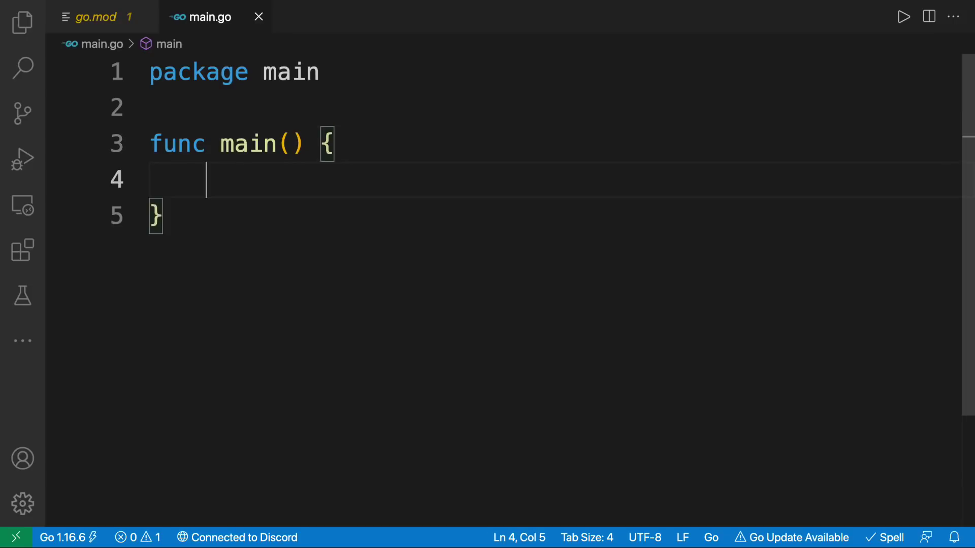
{"action": "type", "text": "fmt"}
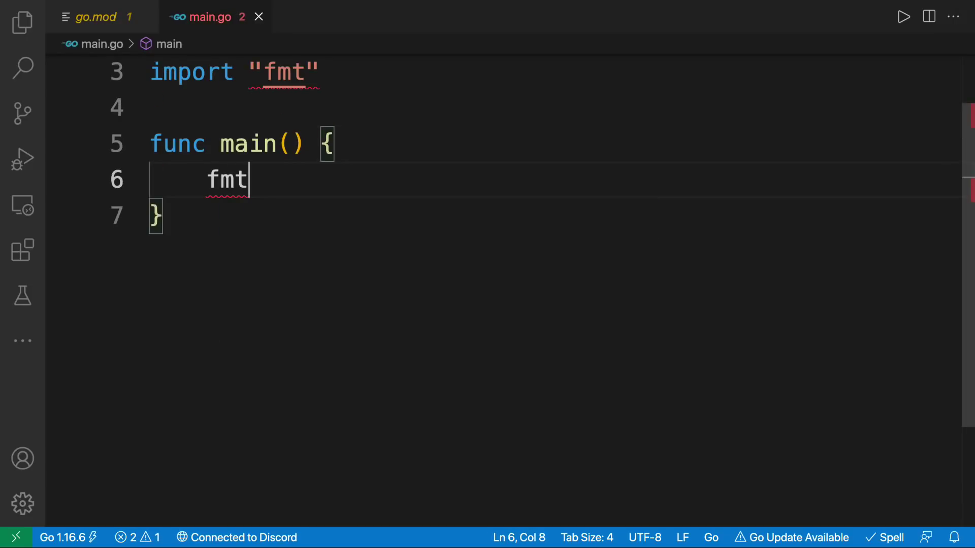
{"action": "scroll", "coordinate": [487, 228], "scroll_direction": "up", "scroll_amount": 2}
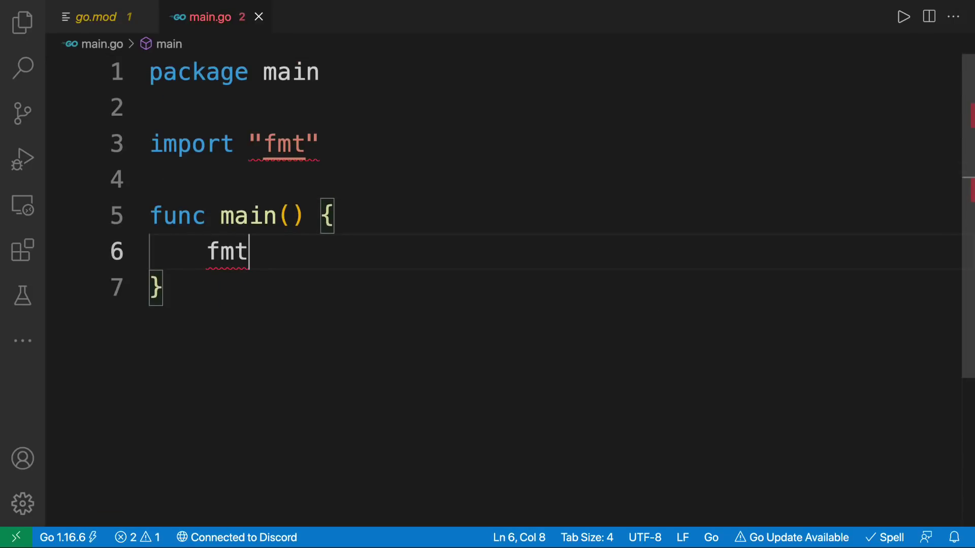
{"action": "type", "text": ".pr"}
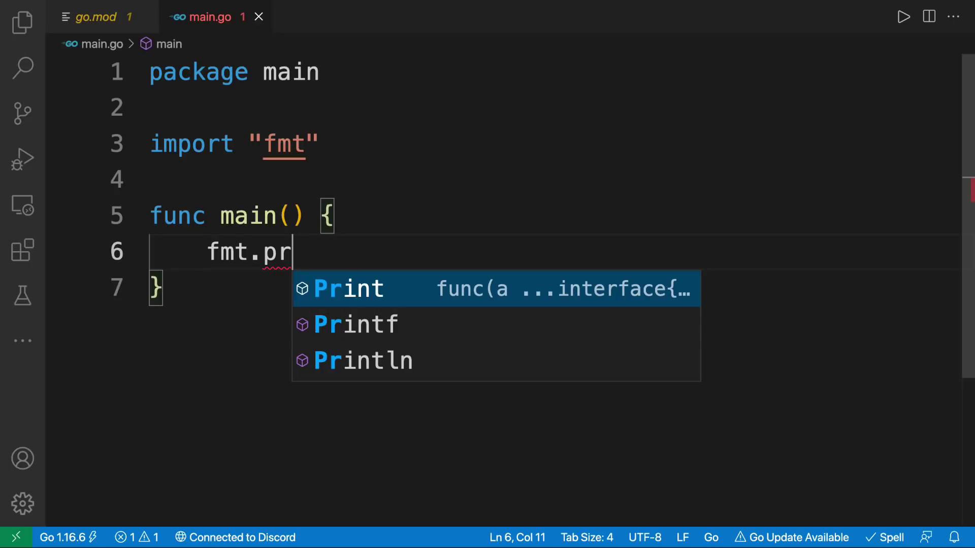
{"action": "type", "text": "l"}
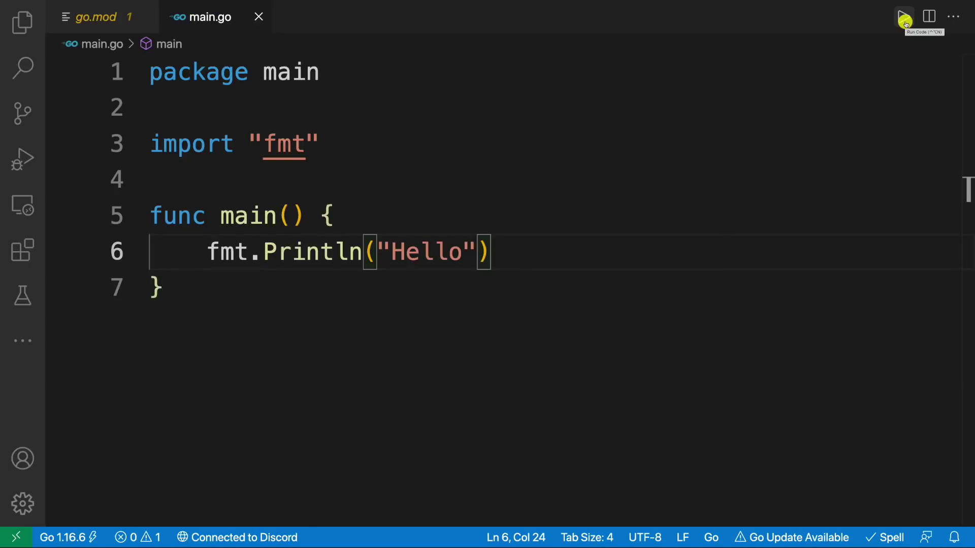
{"action": "left_click", "coordinate": [904, 17]}
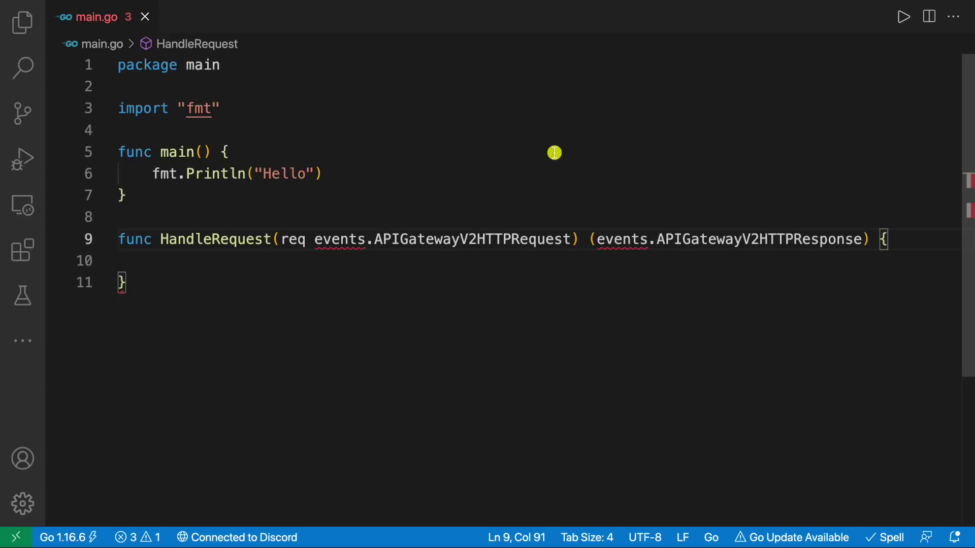
{"action": "type", "text": ", error"}
Write HandleRequest using the events import, returning StatusCode 200, body "Don't forget to subscribe", nil.
{"action": "key", "text": "ctrl+s"}
{"action": "key", "text": "Tab"}
{"action": "type", "text": "("}
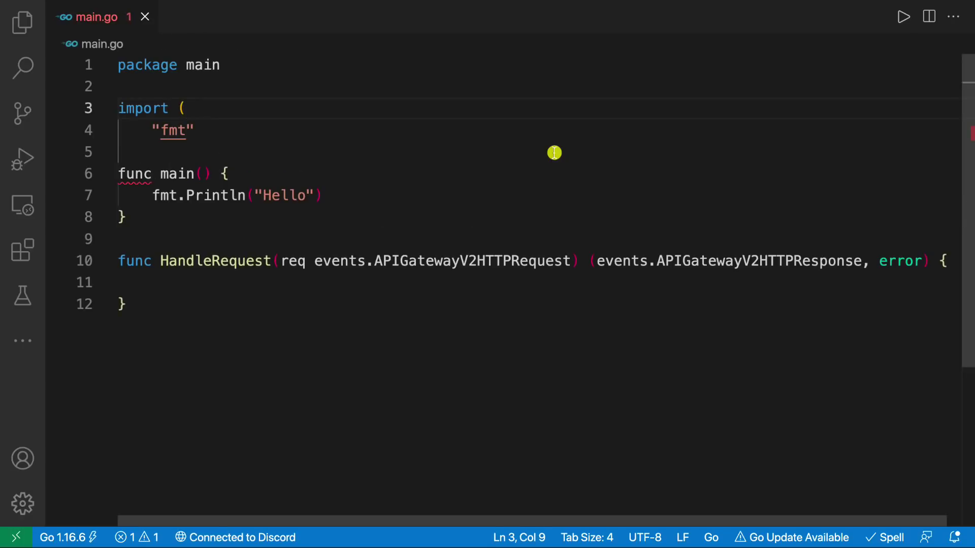
{"action": "key", "text": "Down"}
{"action": "key", "text": "Return"}
{"action": "key", "text": "Return"}
{"action": "type", "text": ")"}
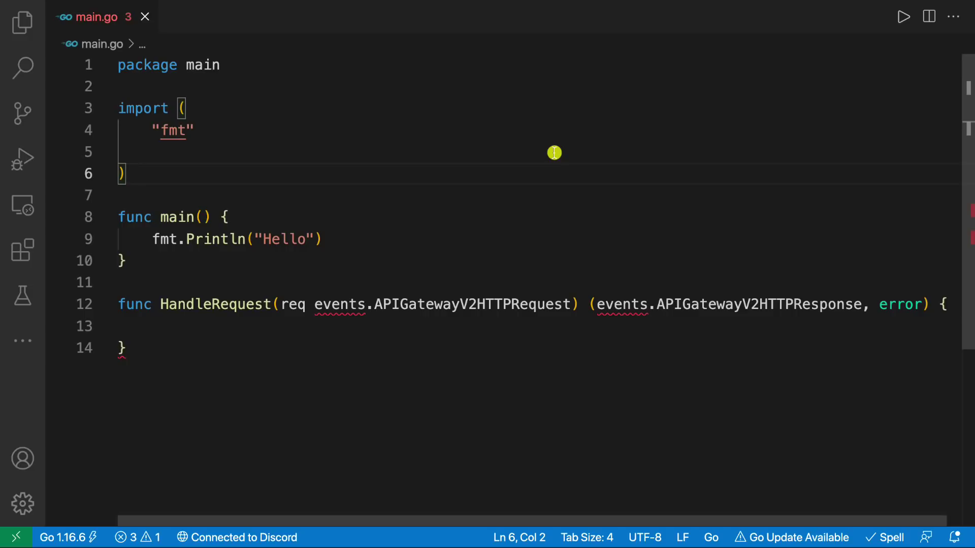
{"action": "key", "text": "Up"}
{"action": "type", "text": "\"github.com/aws/aws-lambda-go/events\""}
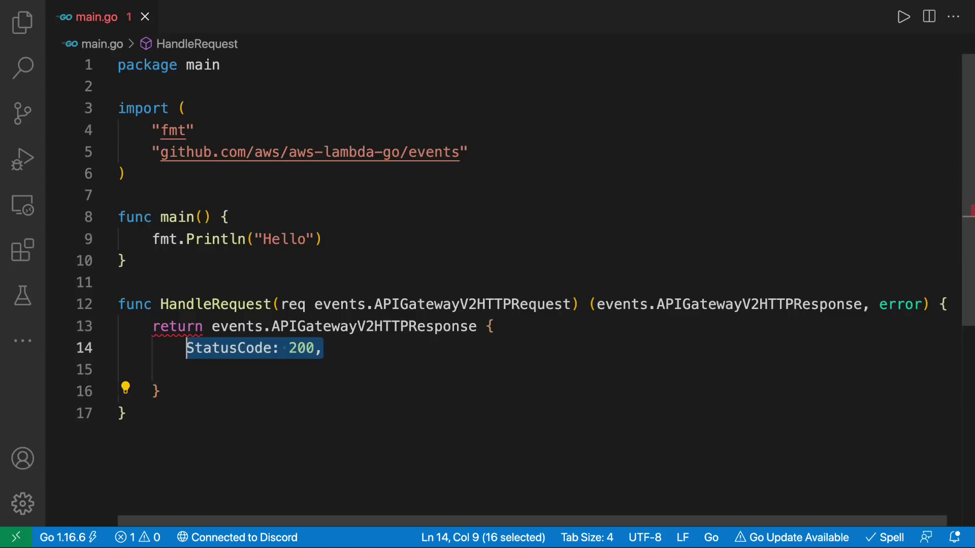
{"action": "key", "text": "End"}
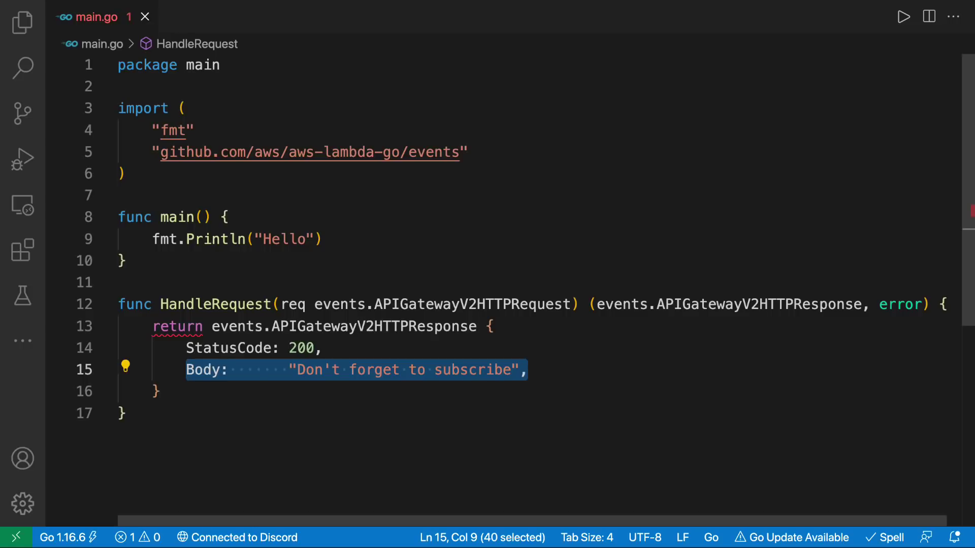
{"action": "key", "text": "End"}
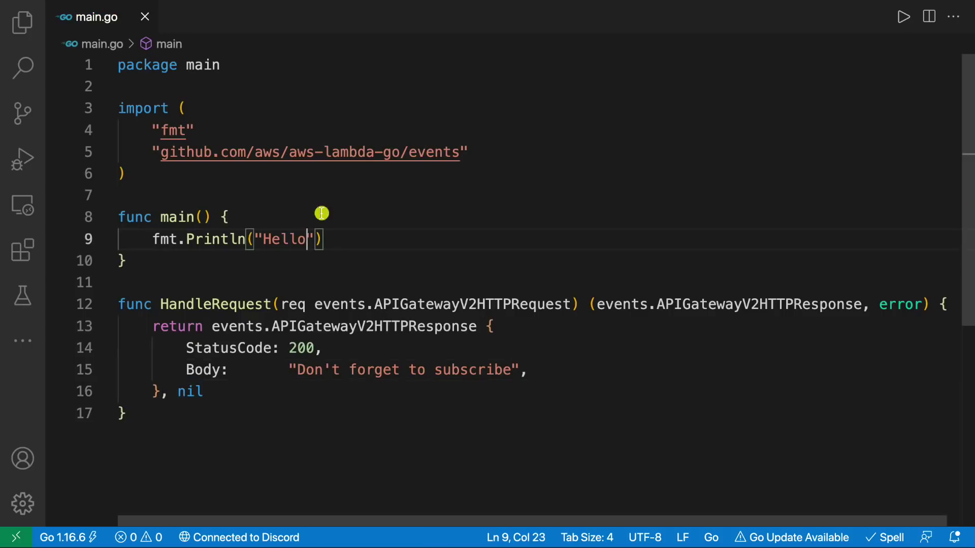
Replace the Hello print statement in main with lambda.Start(HandleRequest).
{"action": "left_click_drag", "start_coordinate": [326, 239], "coordinate": [149, 239]}
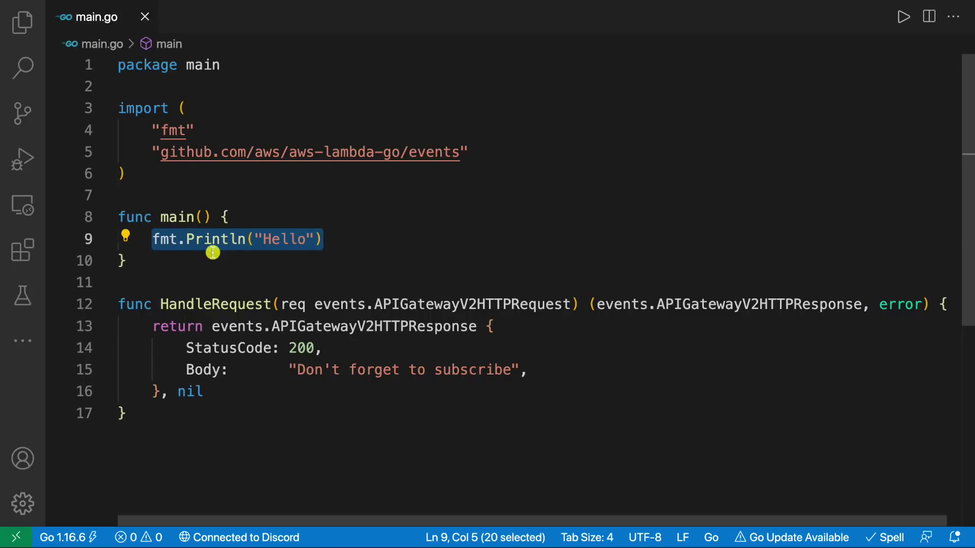
{"action": "type", "text": "lambda"}
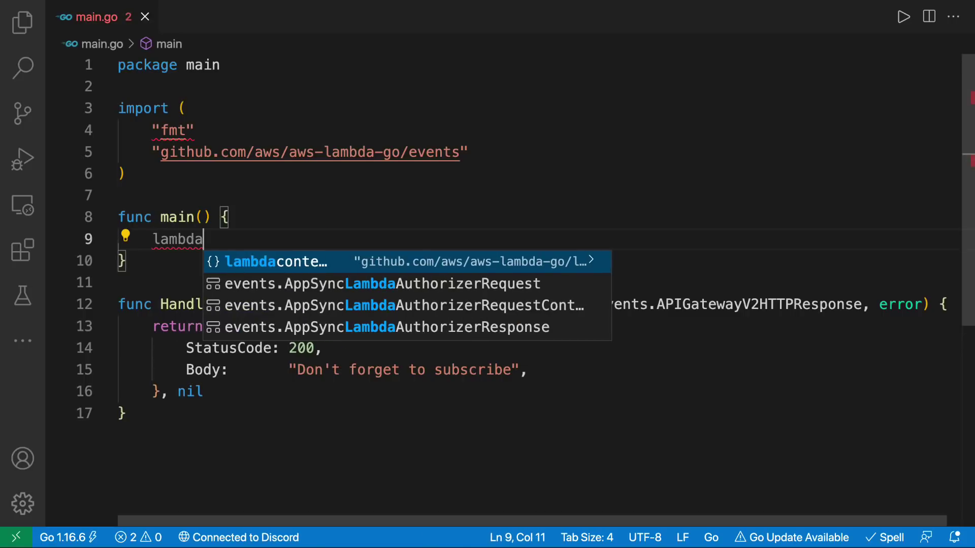
{"action": "type", "text": ".ST"}
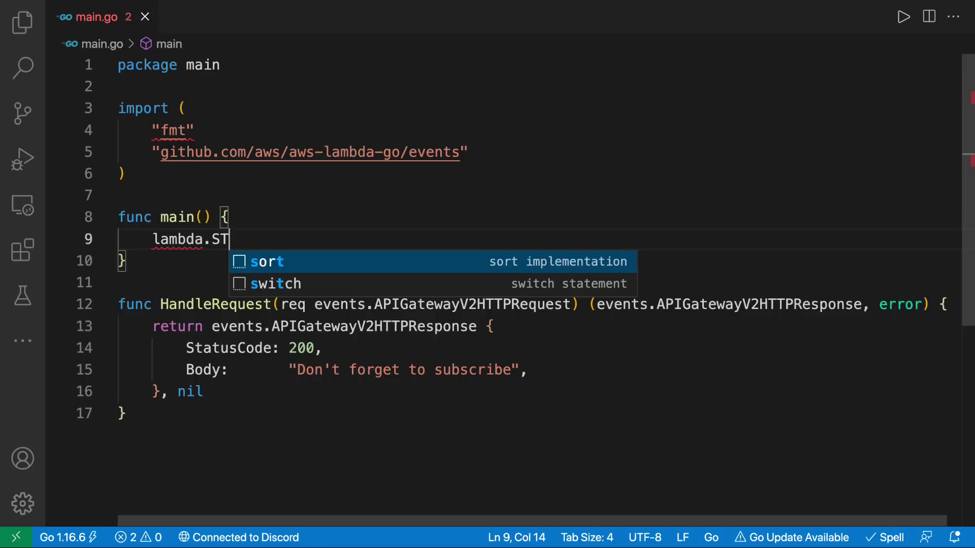
{"action": "key", "text": "BackSpace"}
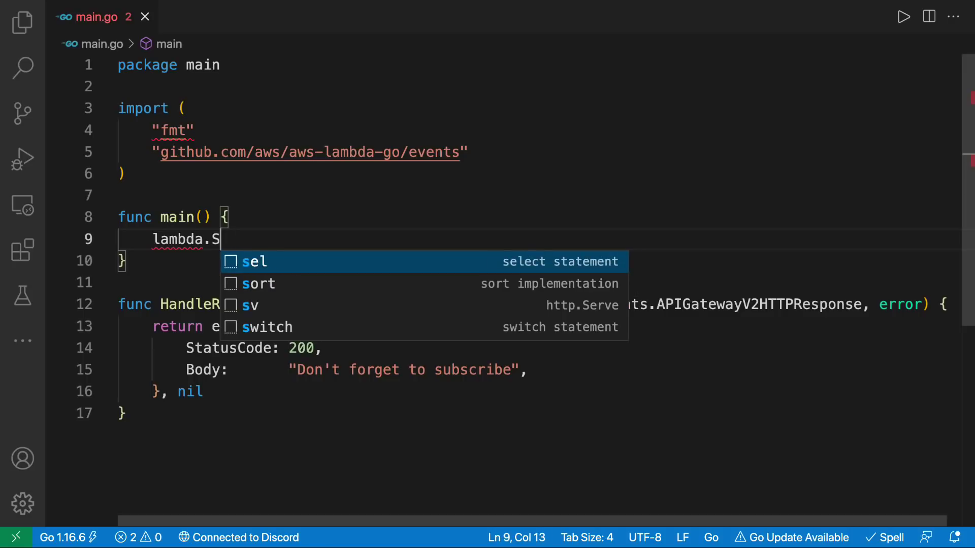
{"action": "type", "text": "tart("}
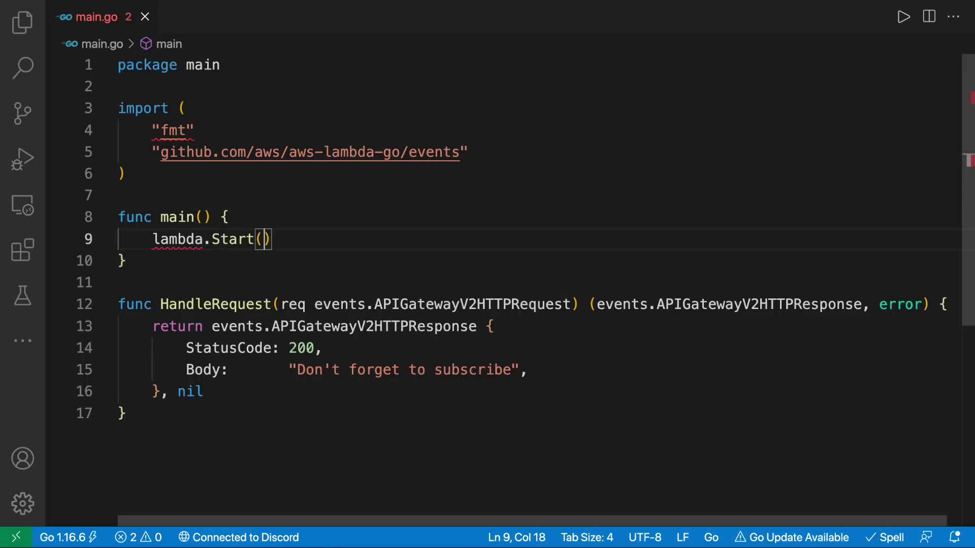
{"action": "type", "text": "H"}
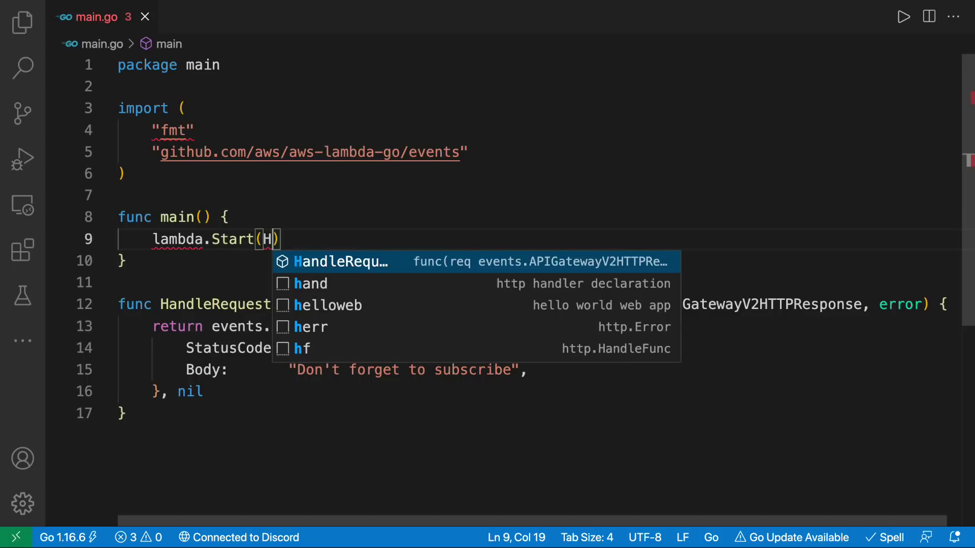
{"action": "key", "text": "Tab"}
Duplicate the events import as the aws-lambda-go lambda import and delete the fmt import.
{"action": "left_click", "coordinate": [471, 151]}
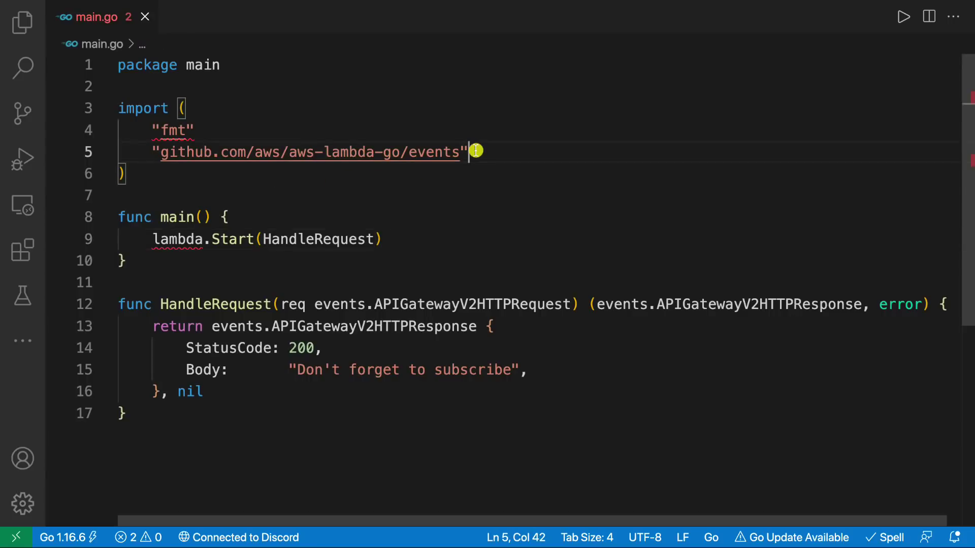
{"action": "key", "text": "shift+alt+Down"}
{"action": "key", "text": "Left"}
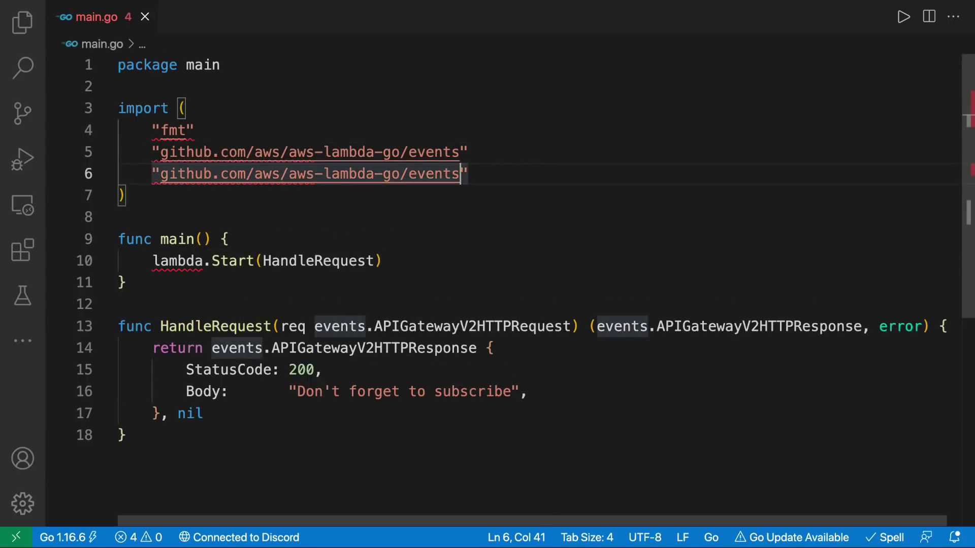
{"action": "key", "text": "BackSpace"}
{"action": "key", "text": "BackSpace"}
{"action": "key", "text": "BackSpace"}
{"action": "type", "text": "lm"}
{"action": "key", "text": "BackSpace"}
{"action": "type", "text": "a.m"}
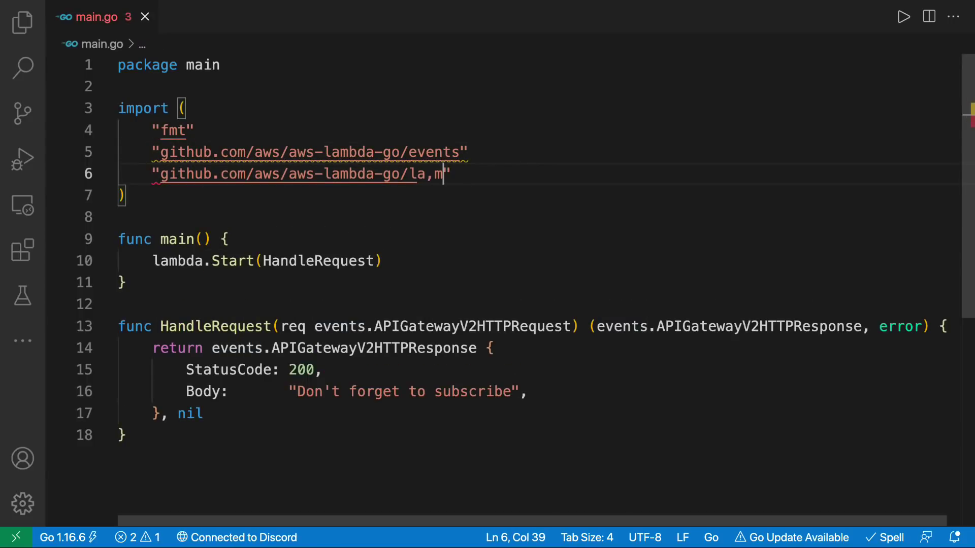
{"action": "key", "text": "BackSpace"}
{"action": "key", "text": "BackSpace"}
{"action": "type", "text": "mbn"}
{"action": "key", "text": "BackSpace"}
{"action": "key", "text": "BackSpace"}
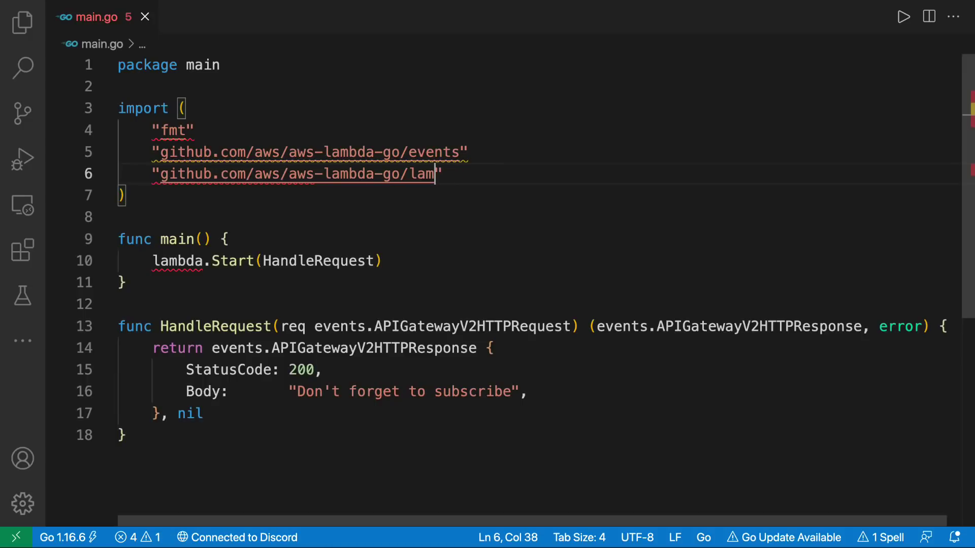
{"action": "type", "text": "bda"}
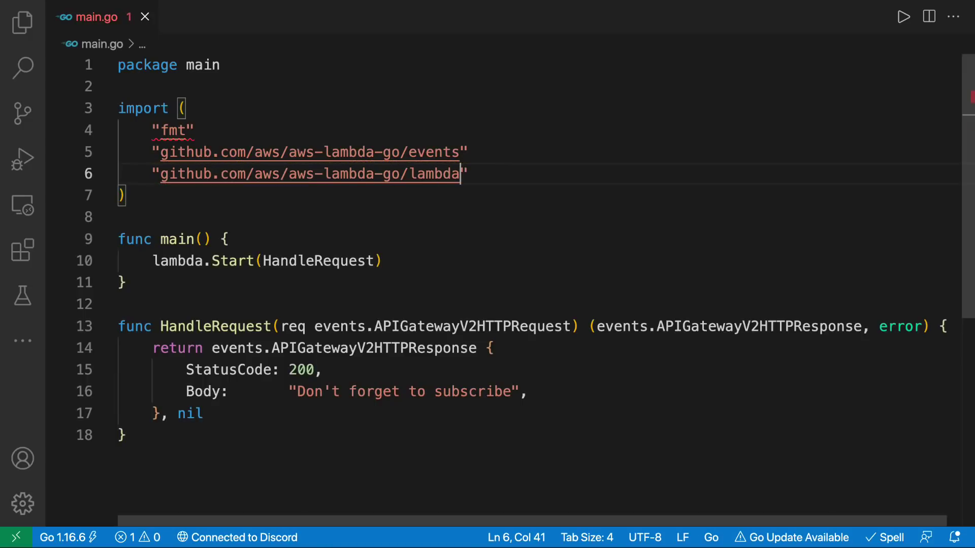
{"action": "left_click", "coordinate": [516, 228]}
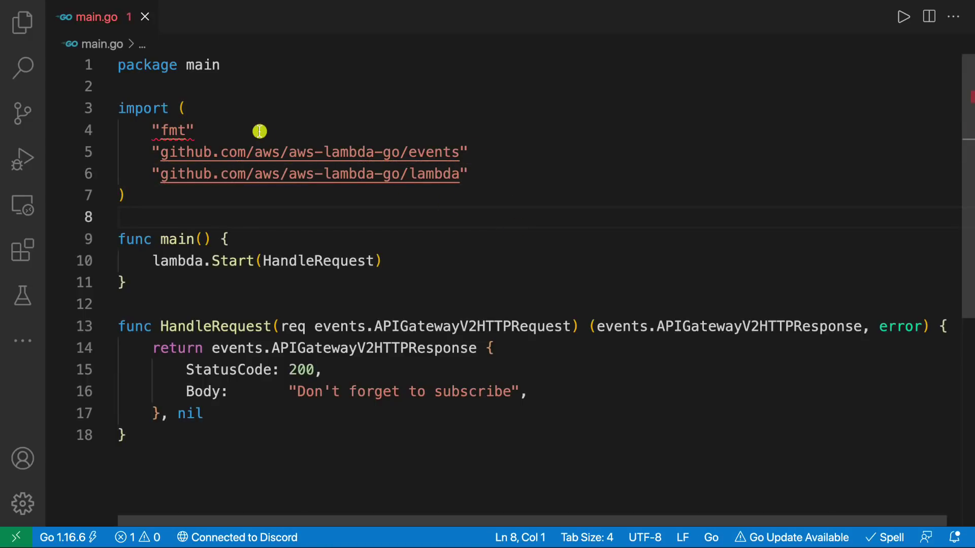
{"action": "left_click_drag", "start_coordinate": [259, 129], "coordinate": [102, 128]}
{"action": "key", "text": "BackSpace"}
{"action": "key", "text": "BackSpace"}
{"action": "key", "text": "BackSpace"}
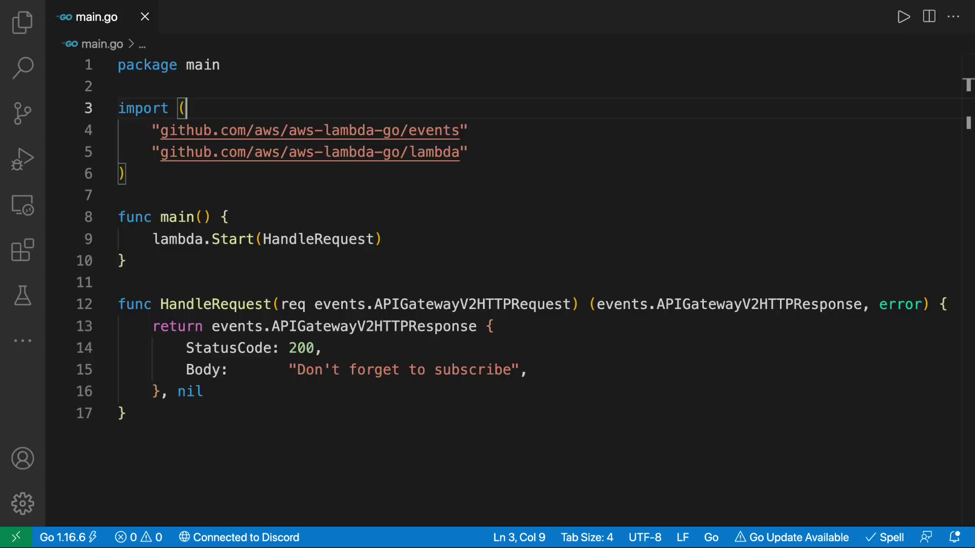
In a new terminal, run GOOS=linux GOARCH=amd64 go build -o main.
{"action": "key", "text": "ctrl+grave"}
{"action": "type", "text": "GOS"}
{"action": "key", "text": "BackSpace"}
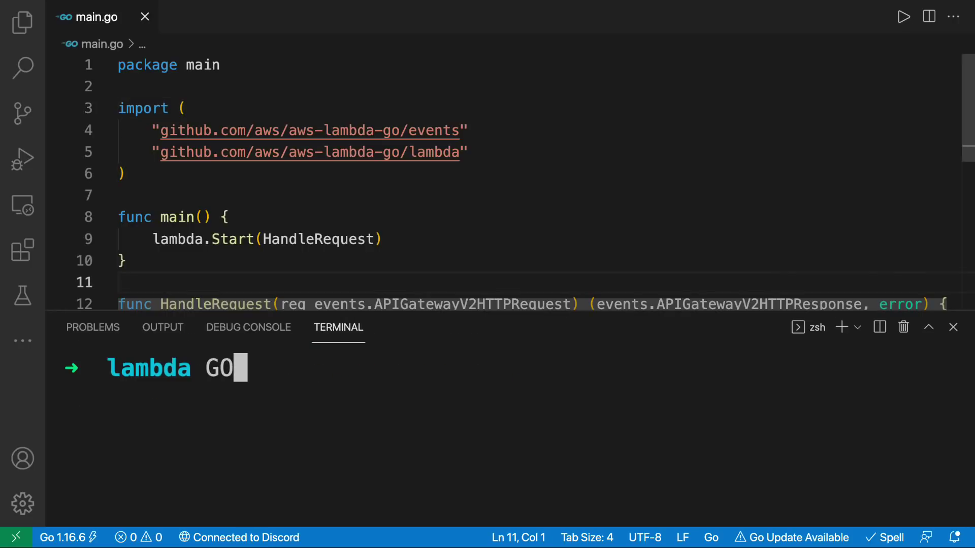
{"action": "type", "text": "OS"}
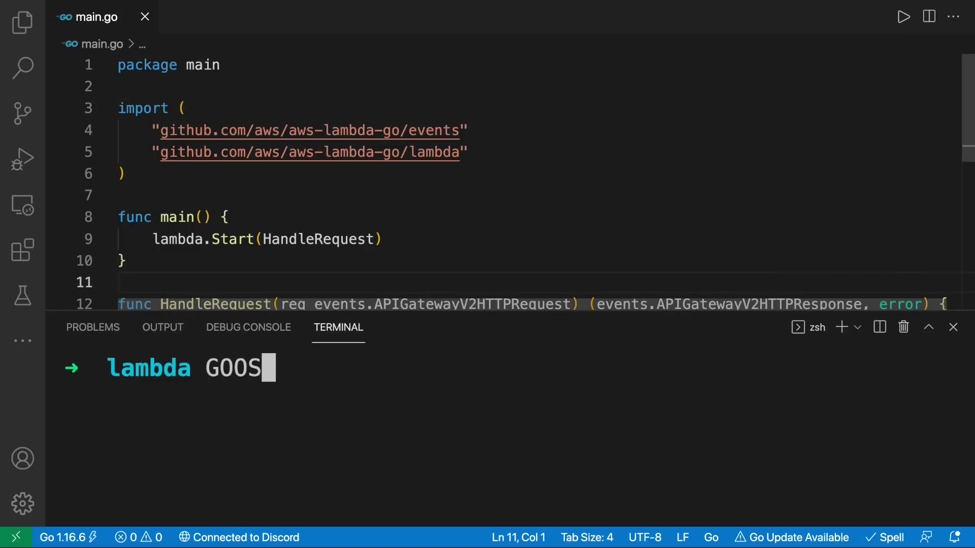
{"action": "type", "text": "=linux"}
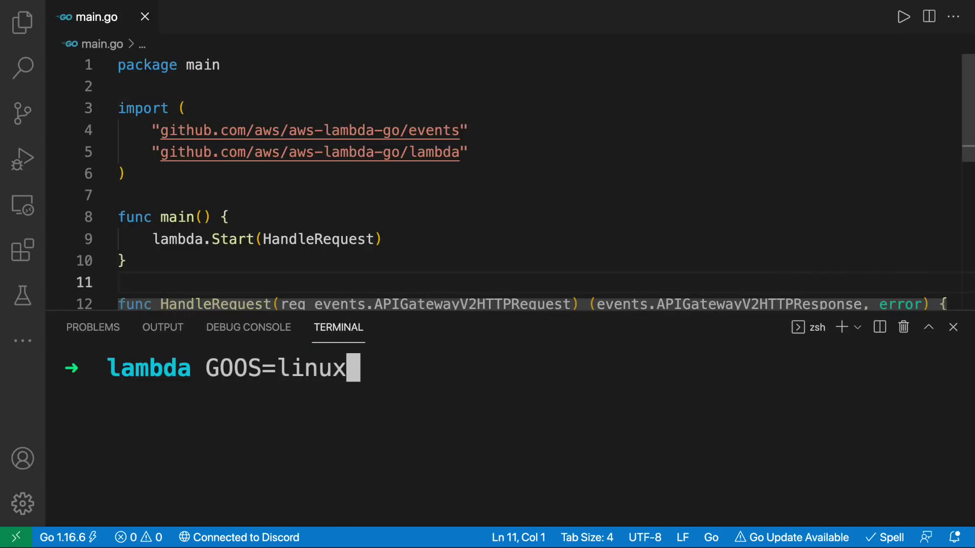
{"action": "type", "text": " GO"}
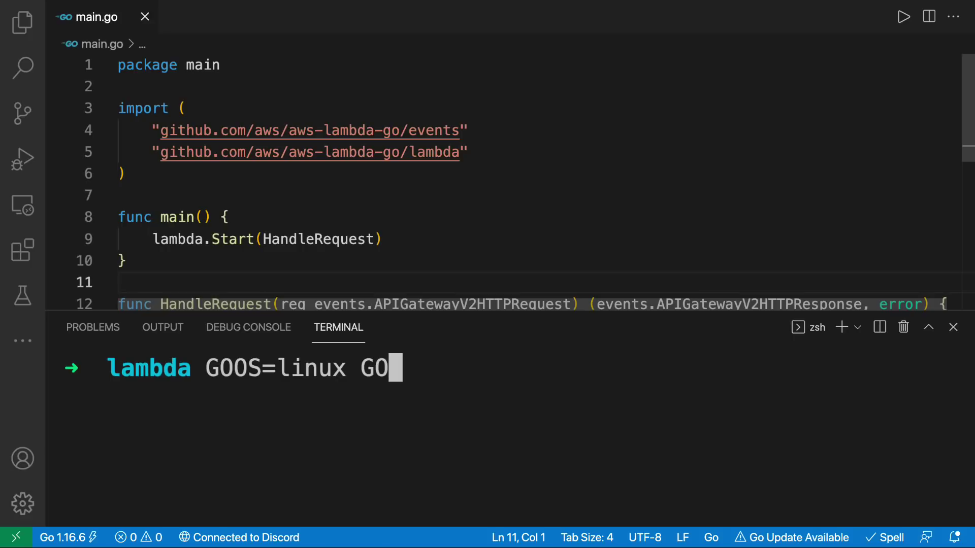
{"action": "type", "text": "ARCH"}
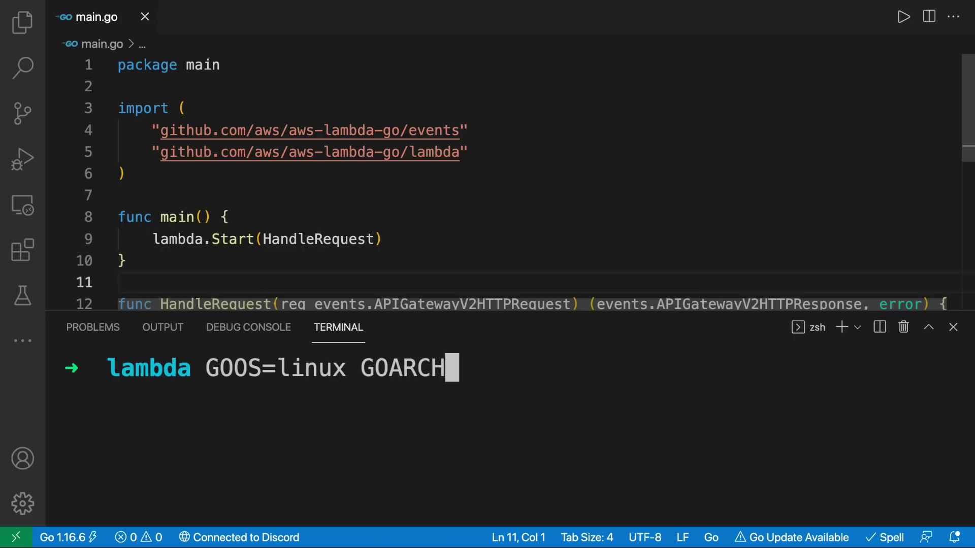
{"action": "type", "text": "=am"}
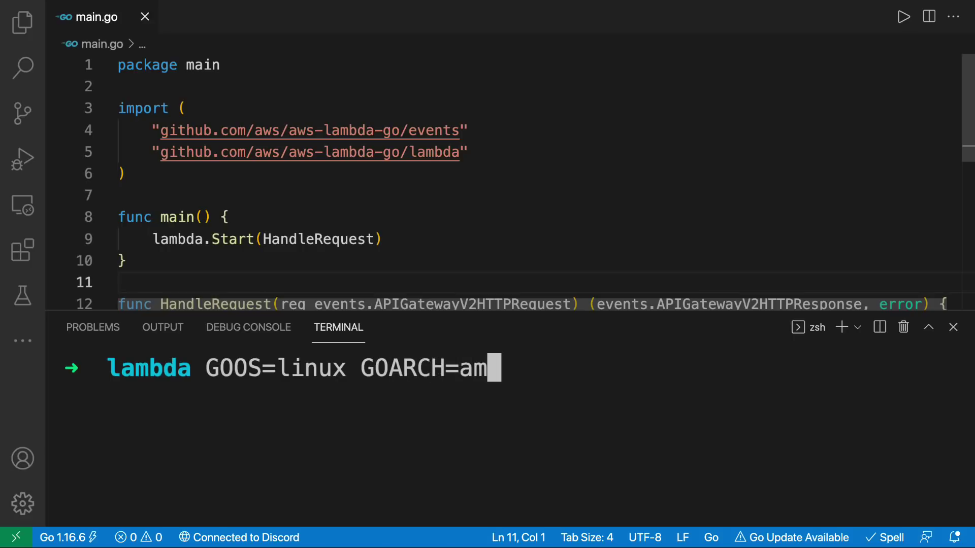
{"action": "type", "text": "d6"}
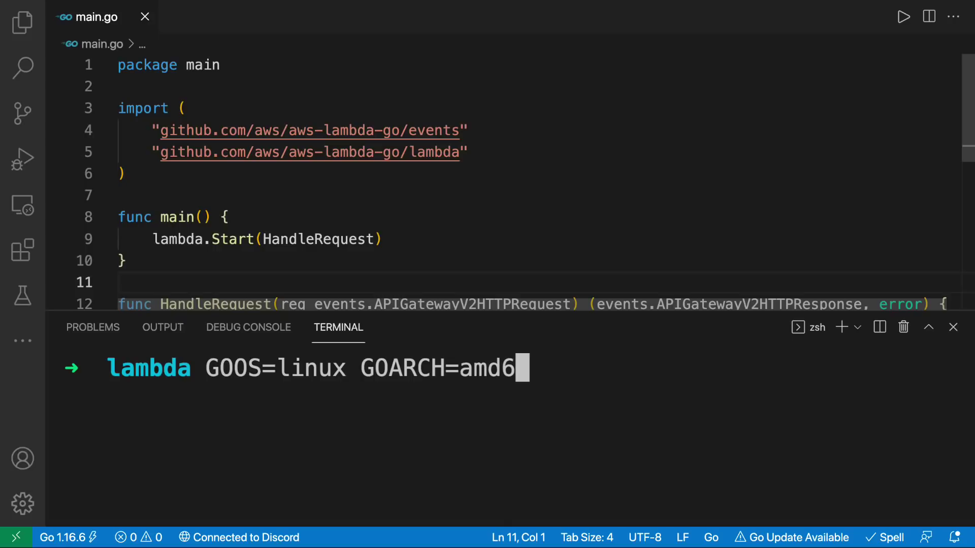
{"action": "type", "text": "4"}
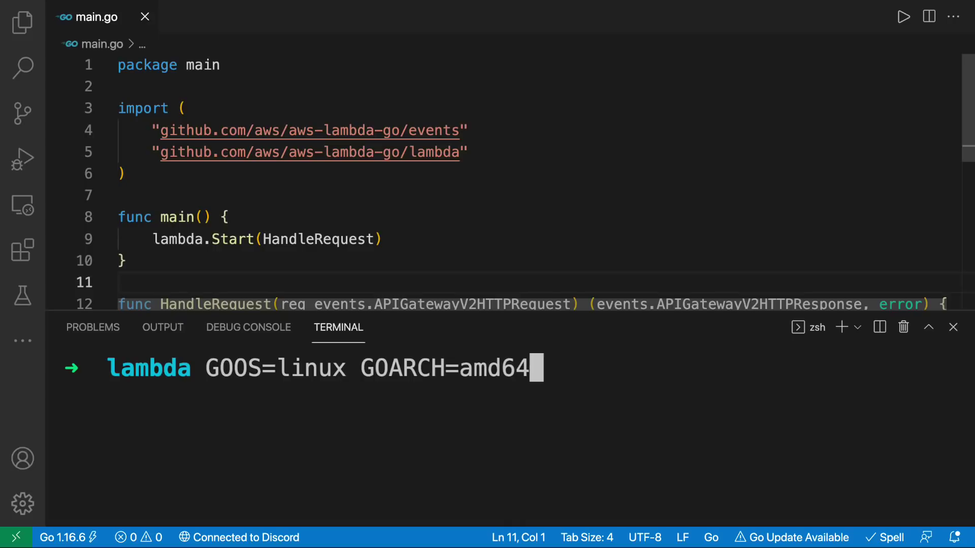
{"action": "type", "text": " go "}
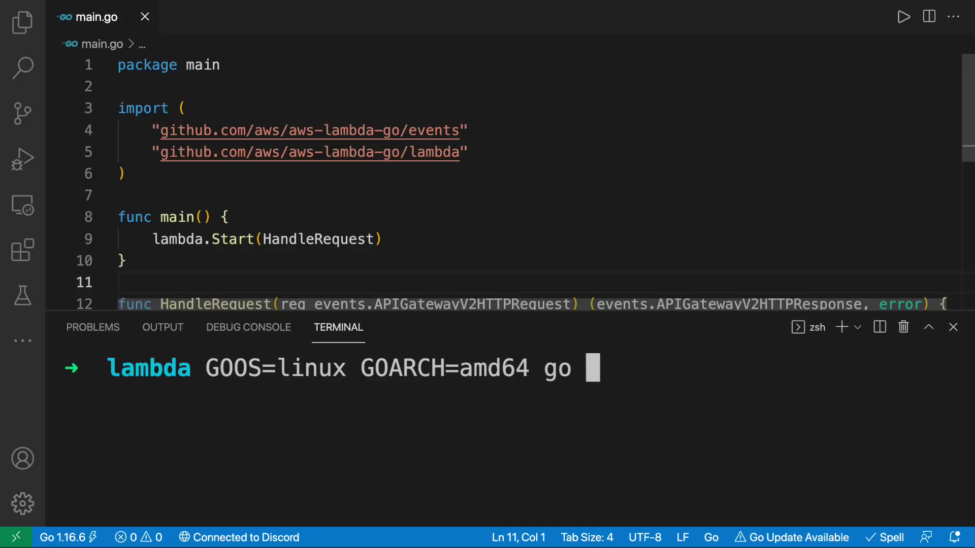
{"action": "type", "text": "bu"}
{"action": "key", "text": "BackSpace"}
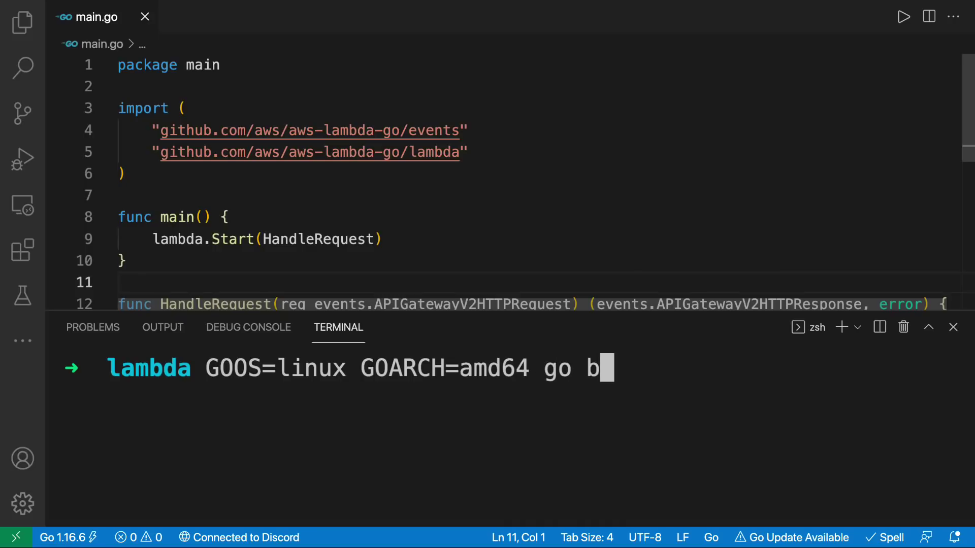
{"action": "type", "text": "uild -o "}
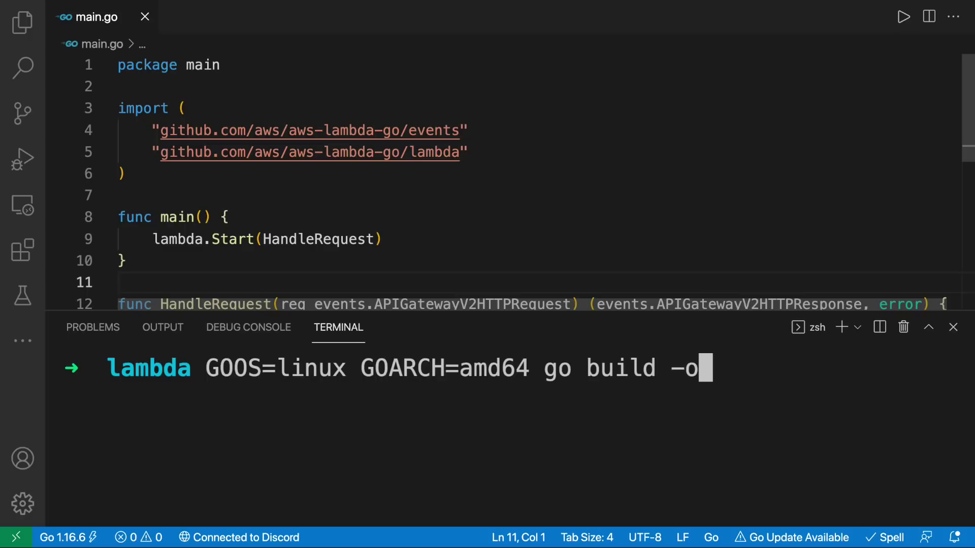
{"action": "type", "text": "main"}
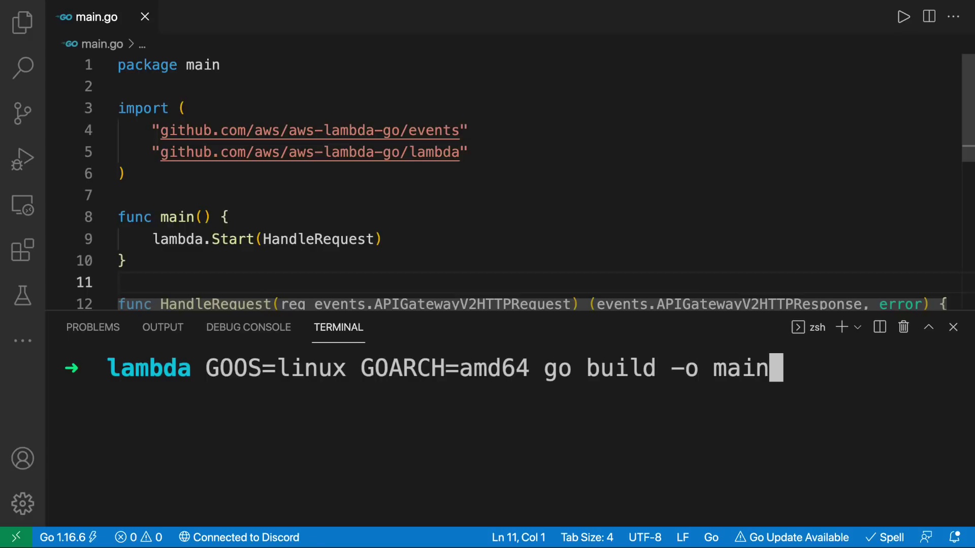
{"action": "key", "text": "Return"}
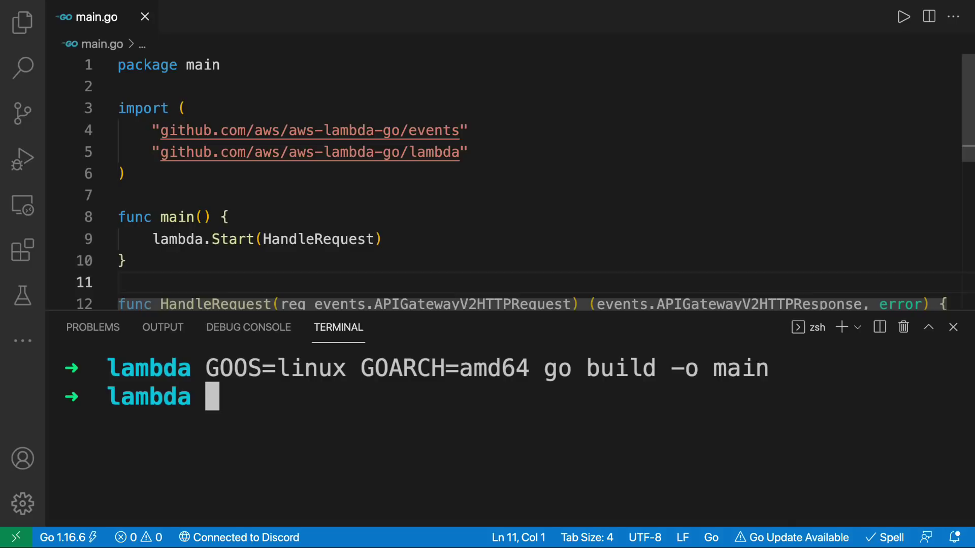
{"action": "type", "text": "ls"}
Zip the main binary into main.zip, clear the terminal and list files to confirm it.
{"action": "key", "text": "Return"}
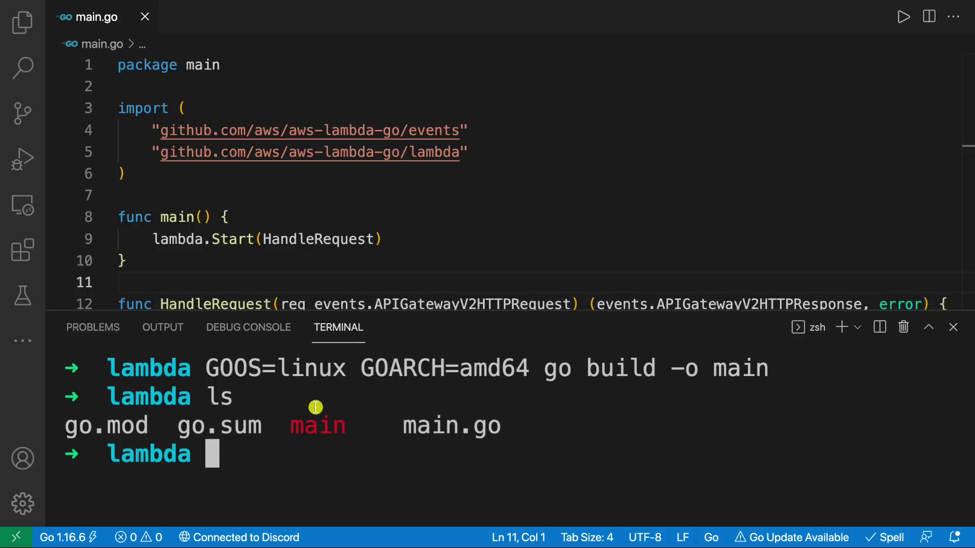
{"action": "type", "text": "zip"}
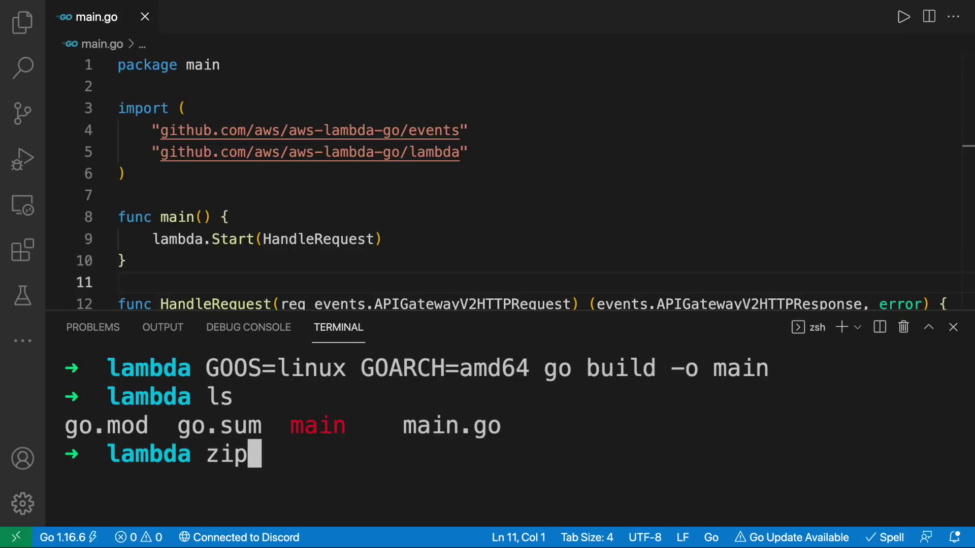
{"action": "type", "text": " main."}
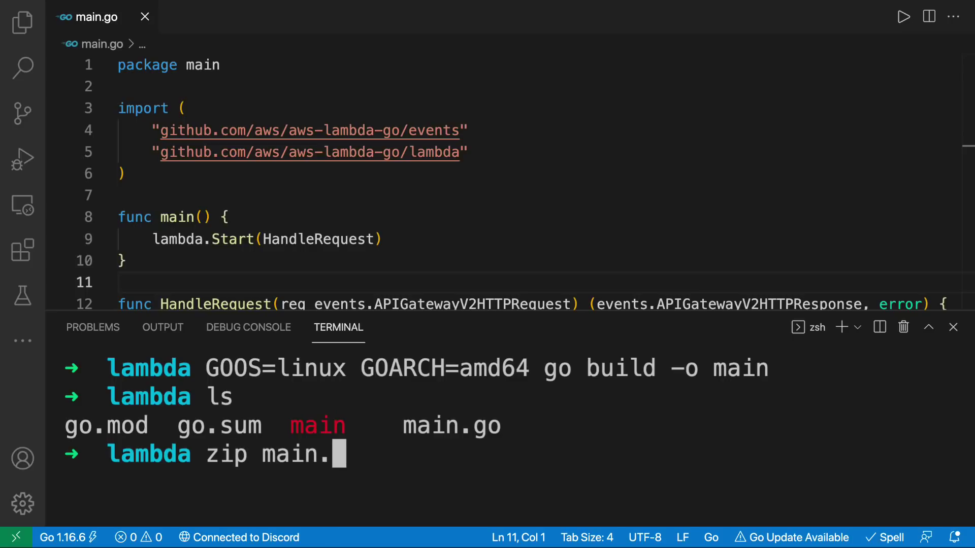
{"action": "type", "text": "zip ma"}
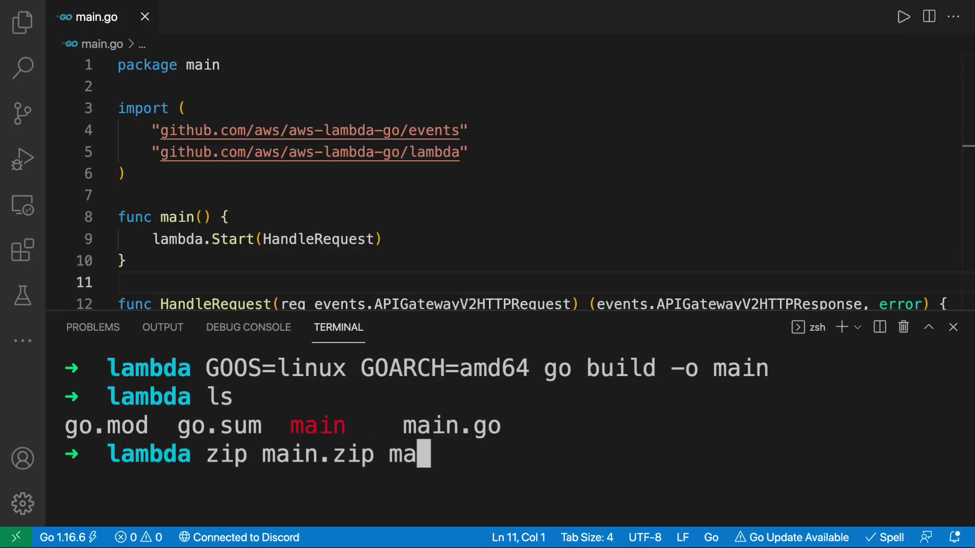
{"action": "type", "text": "in"}
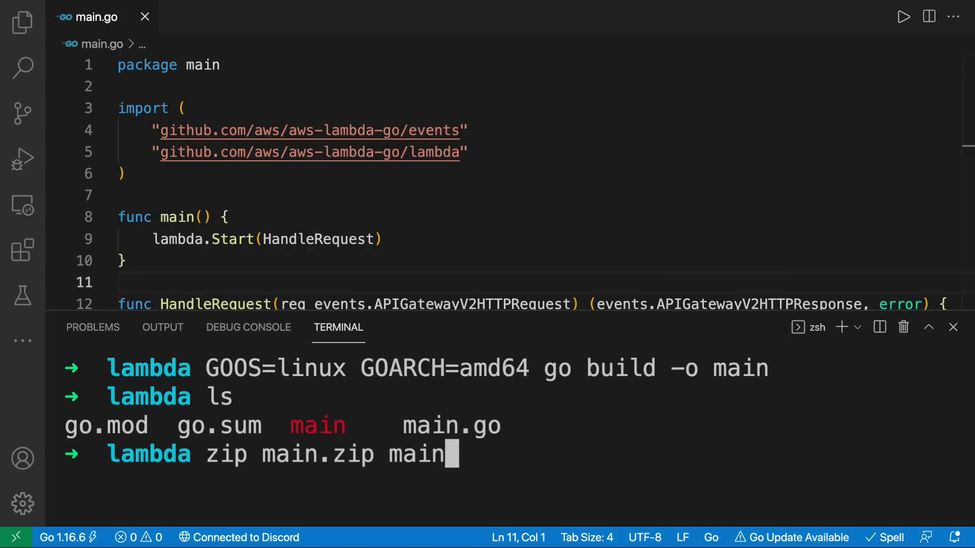
{"action": "key", "text": "Return"}
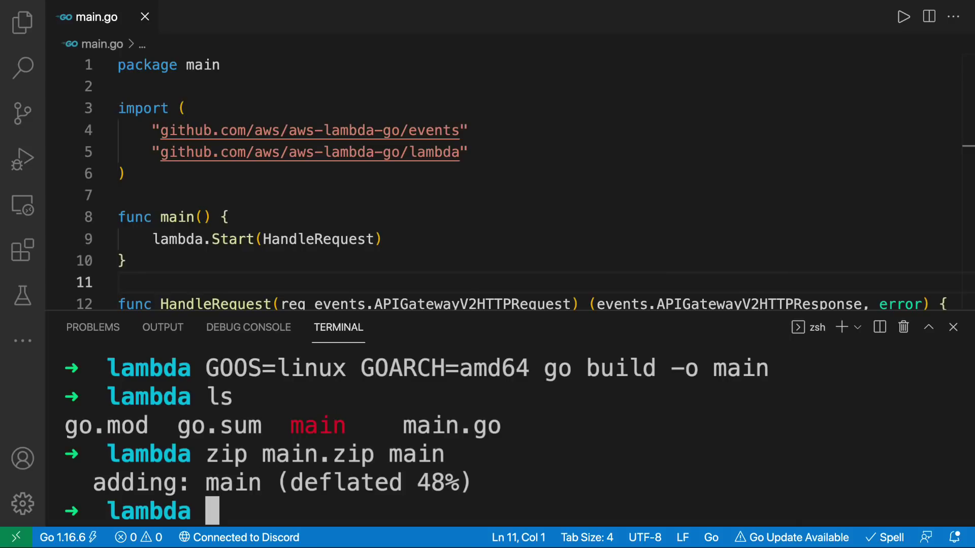
{"action": "type", "text": "ls"}
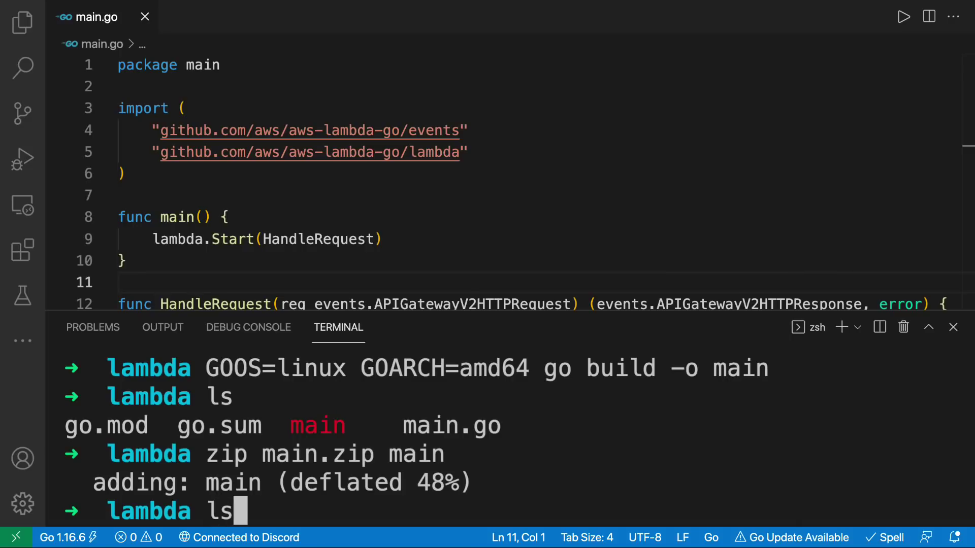
{"action": "key", "text": "ctrl+l"}
{"action": "key", "text": "Return"}
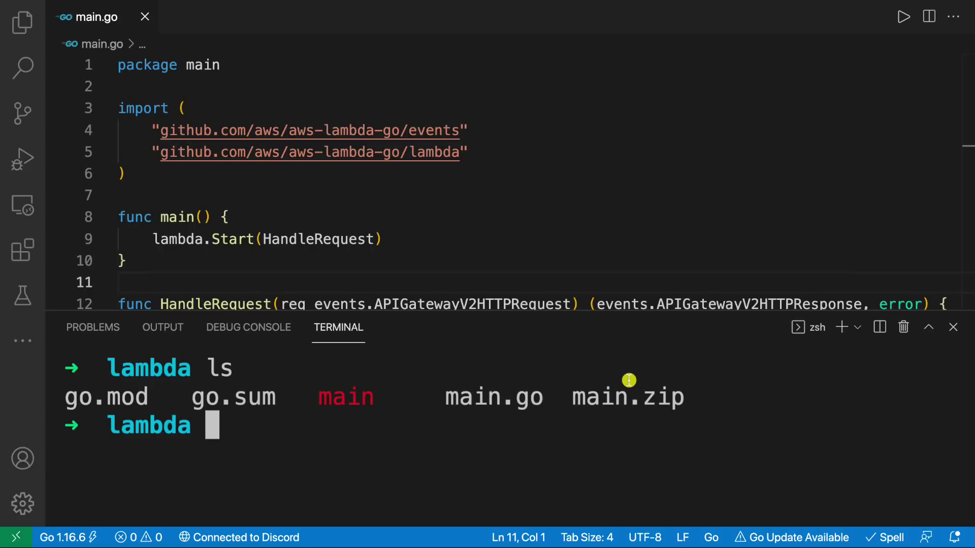
Open apigw.drawio from the Explorer to show the architecture diagram.
{"action": "left_click", "coordinate": [22, 22]}
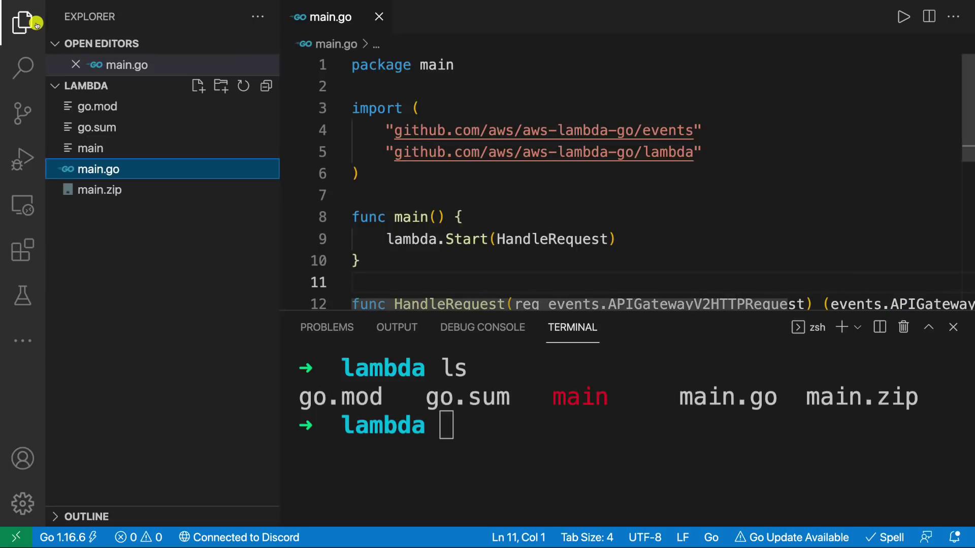
{"action": "left_click", "coordinate": [144, 236]}
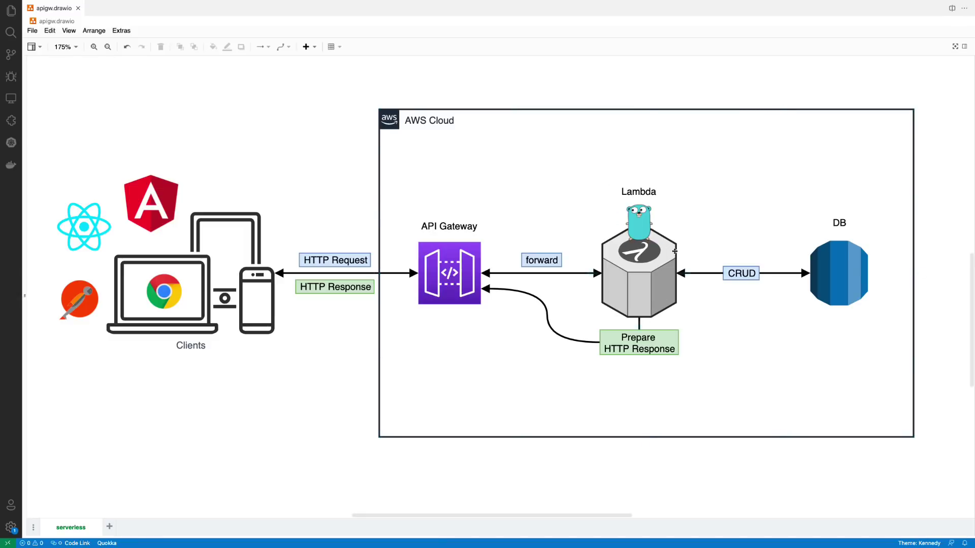
Switch to the browser showing the AWS Free Tier page.
{"action": "key", "text": "alt+Tab"}
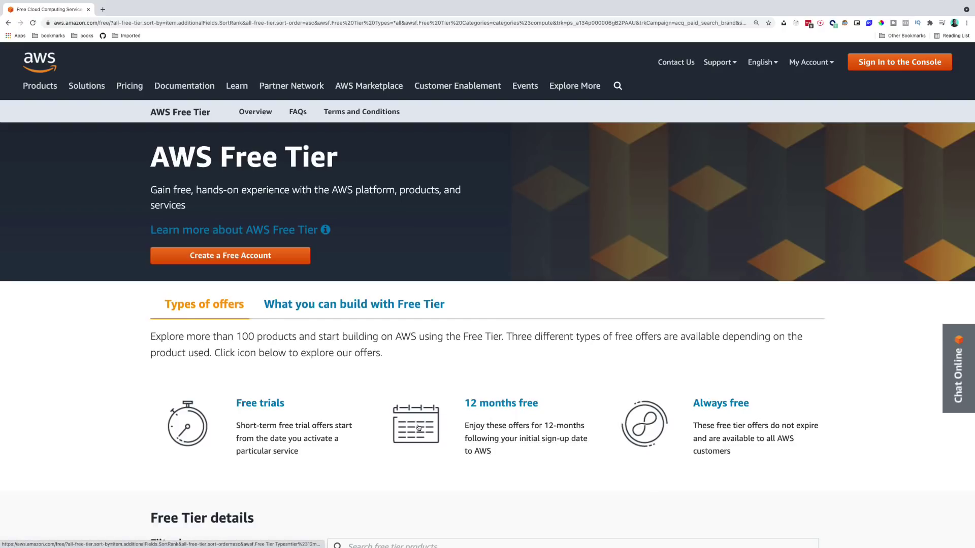
{"action": "scroll", "coordinate": [493, 480], "scroll_direction": "down", "scroll_amount": 5}
{"action": "scroll", "coordinate": [493, 480], "scroll_direction": "down", "scroll_amount": 2}
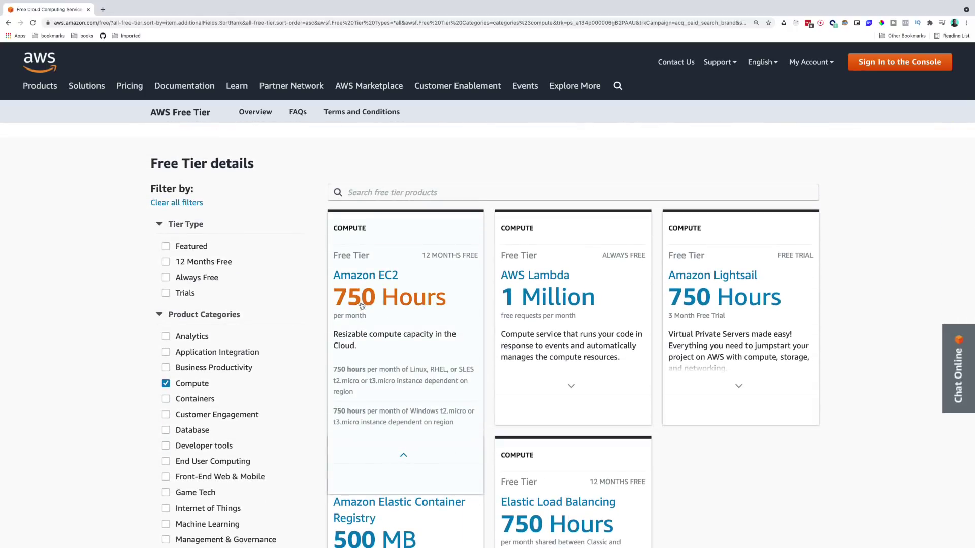
{"action": "mouse_move", "coordinate": [571, 312]}
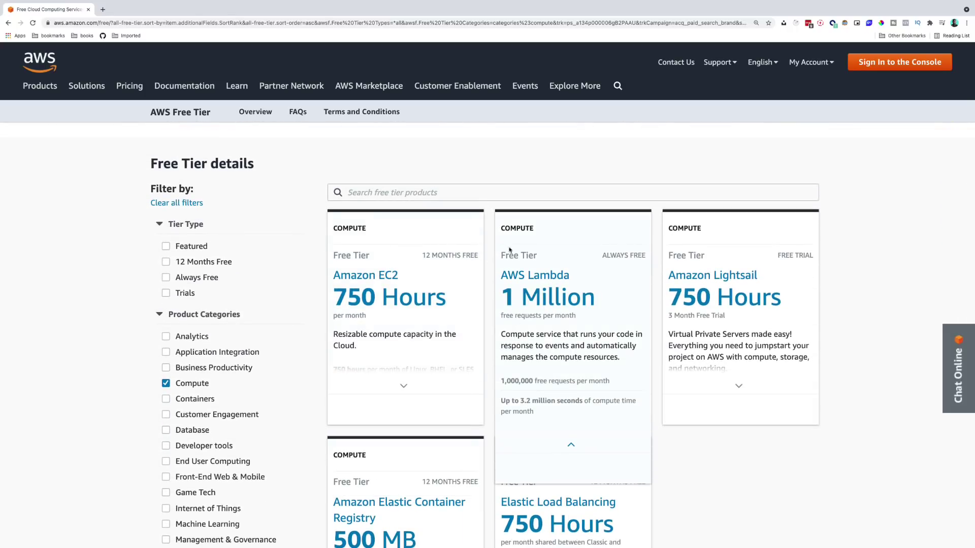
{"action": "scroll", "coordinate": [557, 285], "scroll_direction": "down", "scroll_amount": 2}
{"action": "scroll", "coordinate": [534, 343], "scroll_direction": "down", "scroll_amount": 2}
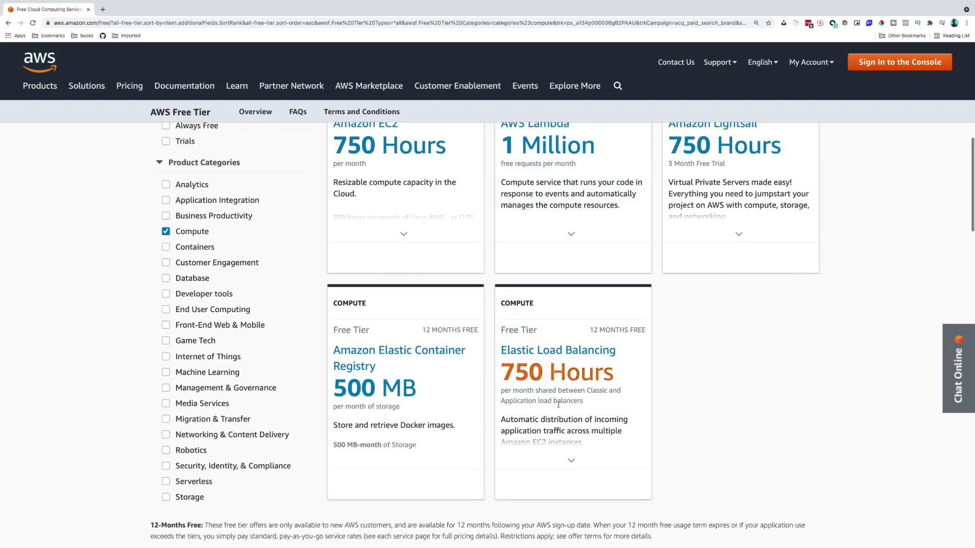
{"action": "mouse_move", "coordinate": [573, 502]}
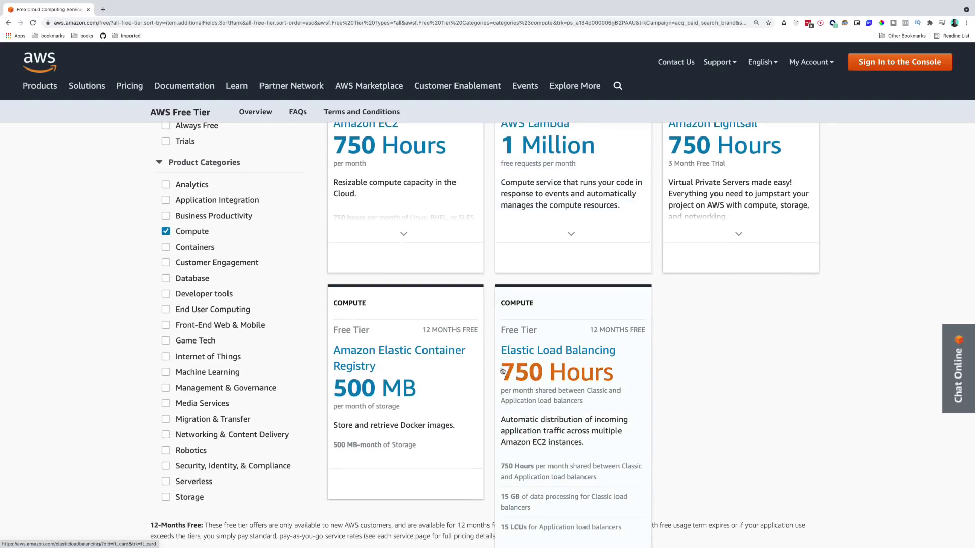
{"action": "scroll", "coordinate": [507, 374], "scroll_direction": "up", "scroll_amount": 5}
{"action": "scroll", "coordinate": [507, 373], "scroll_direction": "up", "scroll_amount": 5}
{"action": "scroll", "coordinate": [507, 374], "scroll_direction": "up", "scroll_amount": 3}
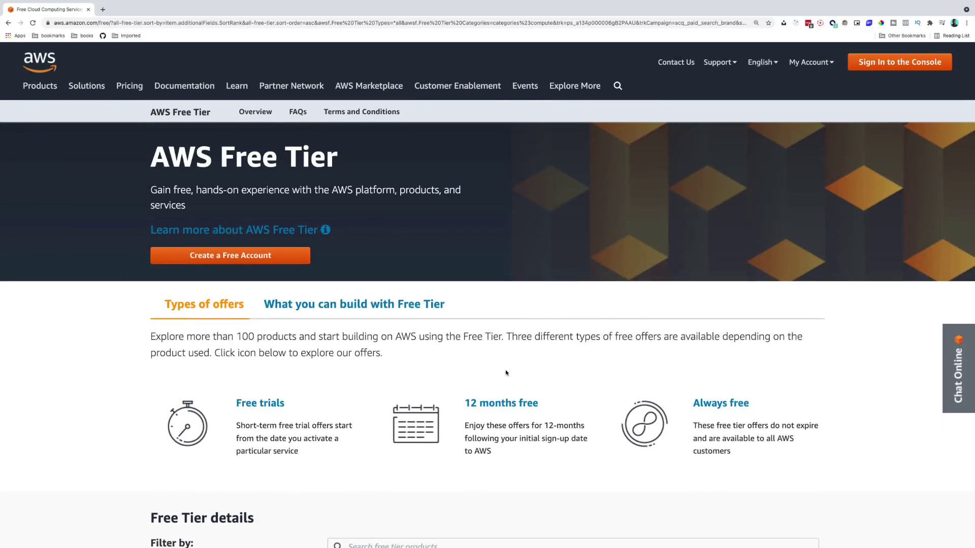
Sign in to the AWS console and open Lambda's Functions list, showing teachable-webhooks.
{"action": "left_click", "coordinate": [899, 62]}
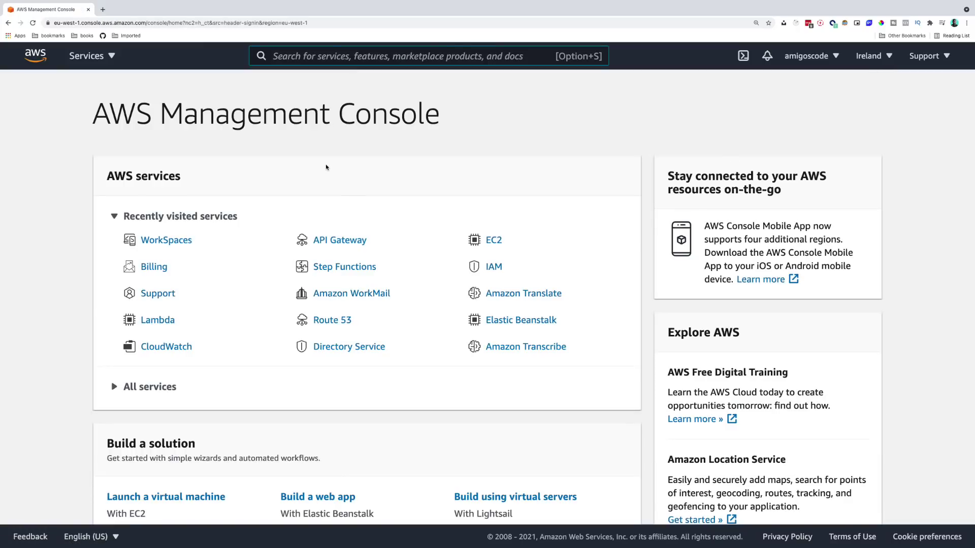
{"action": "key", "text": "alt+Tab"}
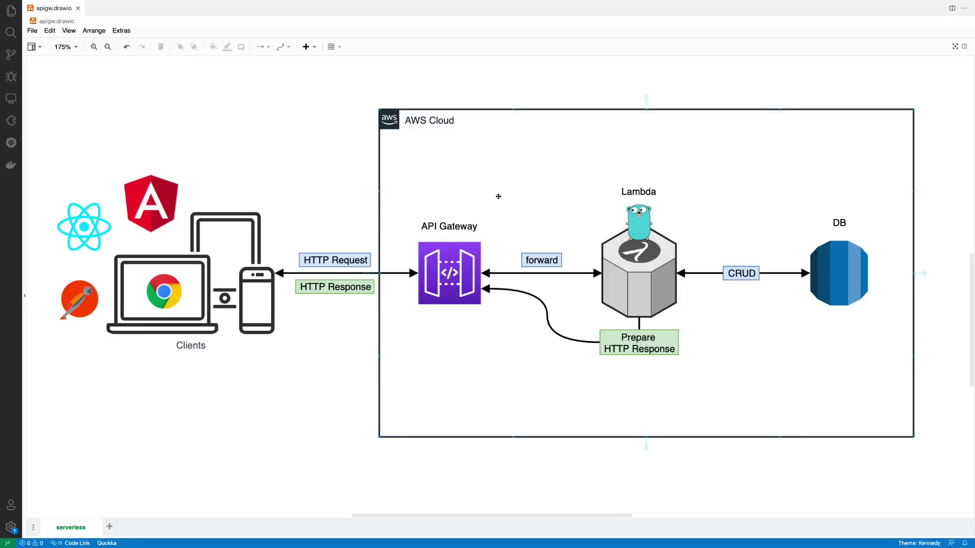
{"action": "key", "text": "alt+Tab"}
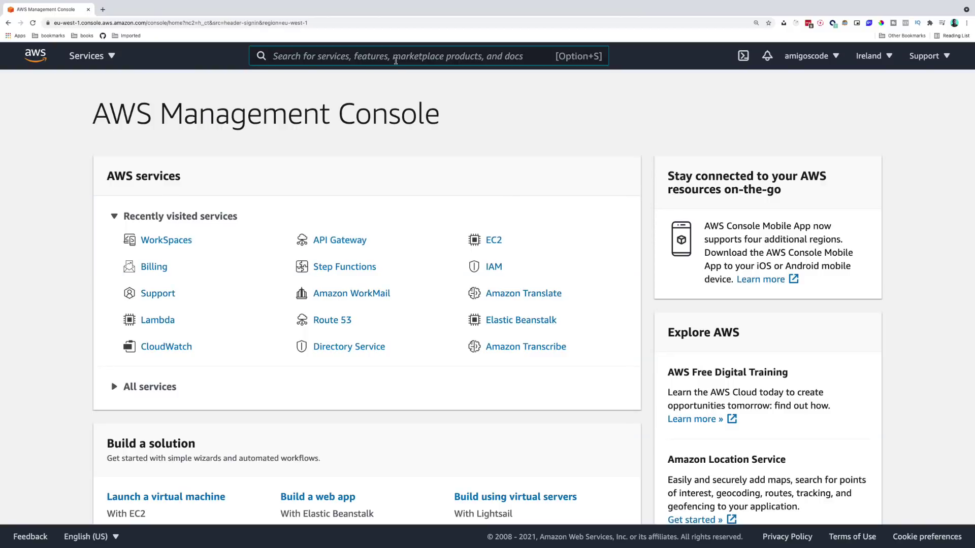
{"action": "type", "text": "lambda"}
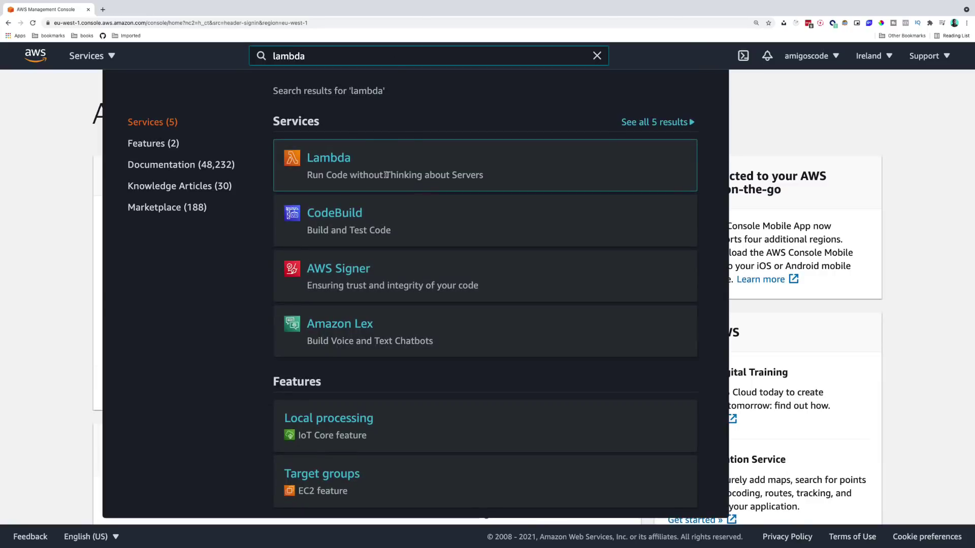
{"action": "left_click", "coordinate": [330, 158]}
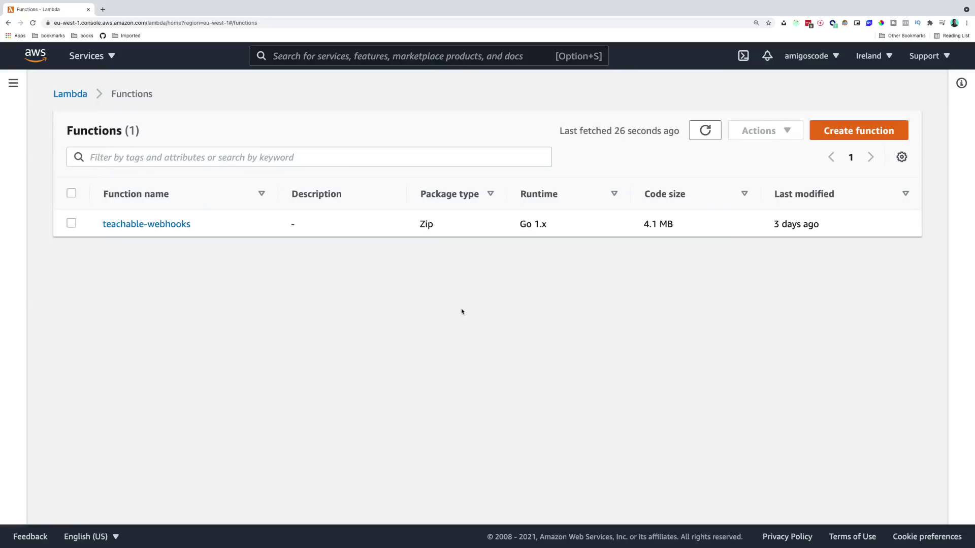
Create a Lambda function named 'test' with Go 1.x selected as the runtime.
{"action": "left_click", "coordinate": [834, 133]}
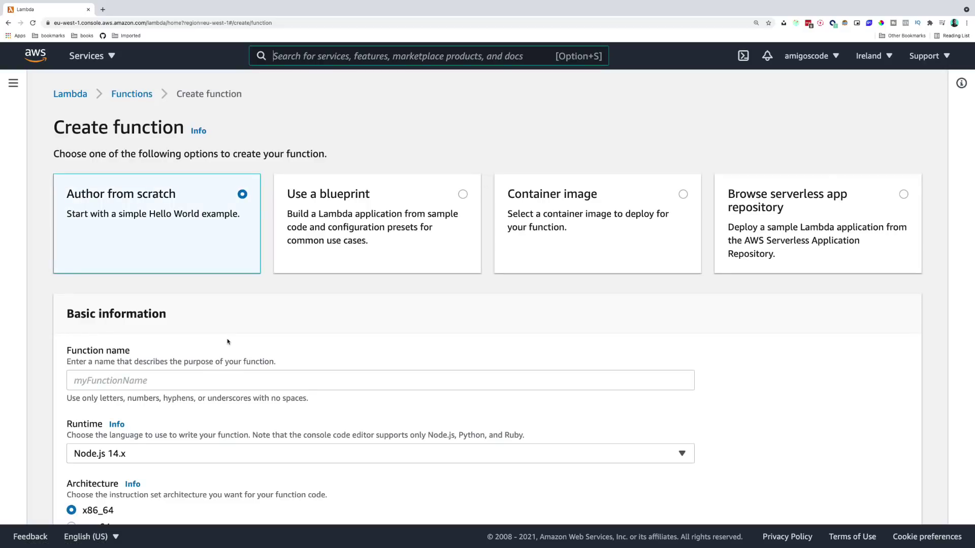
{"action": "scroll", "coordinate": [227, 342], "scroll_direction": "down", "scroll_amount": 2}
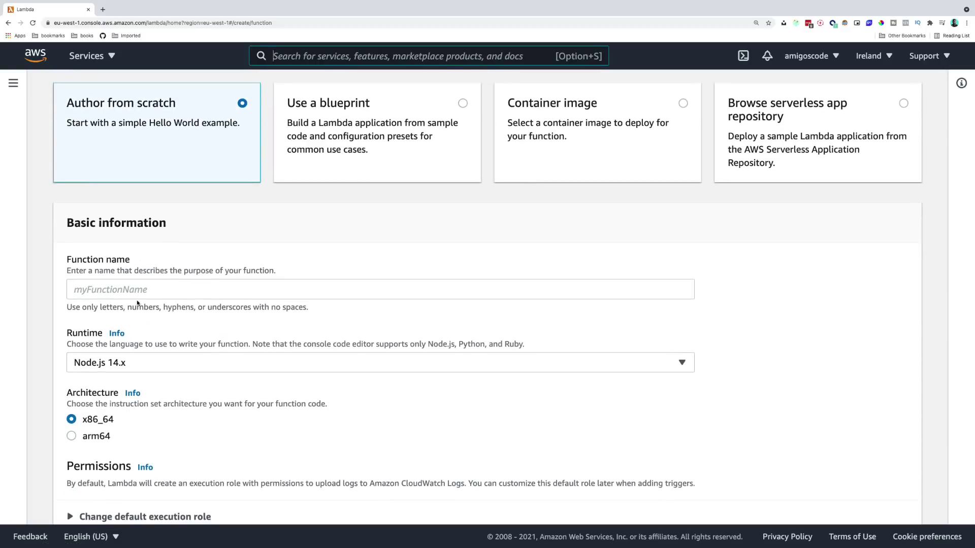
{"action": "left_click", "coordinate": [137, 291]}
{"action": "type", "text": "test"}
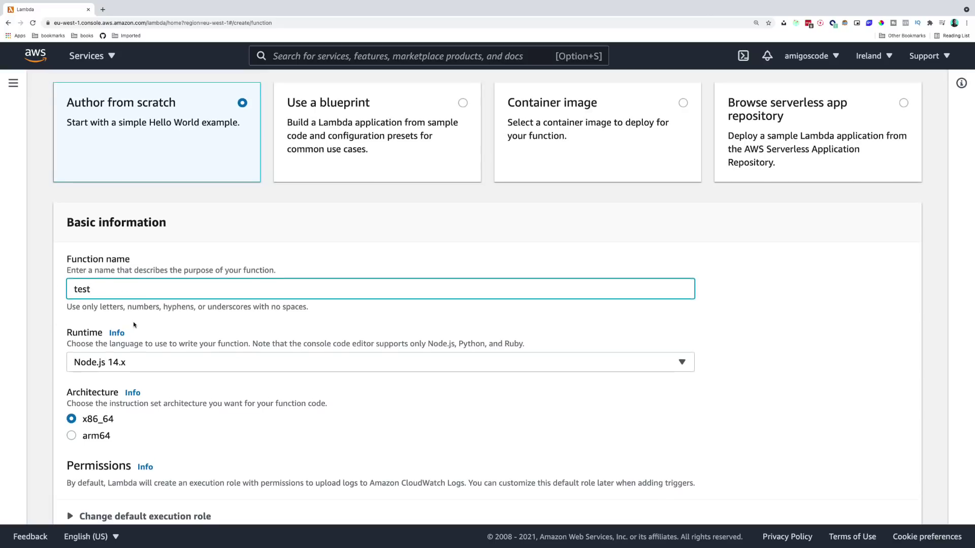
{"action": "scroll", "coordinate": [97, 280], "scroll_direction": "down", "scroll_amount": 2}
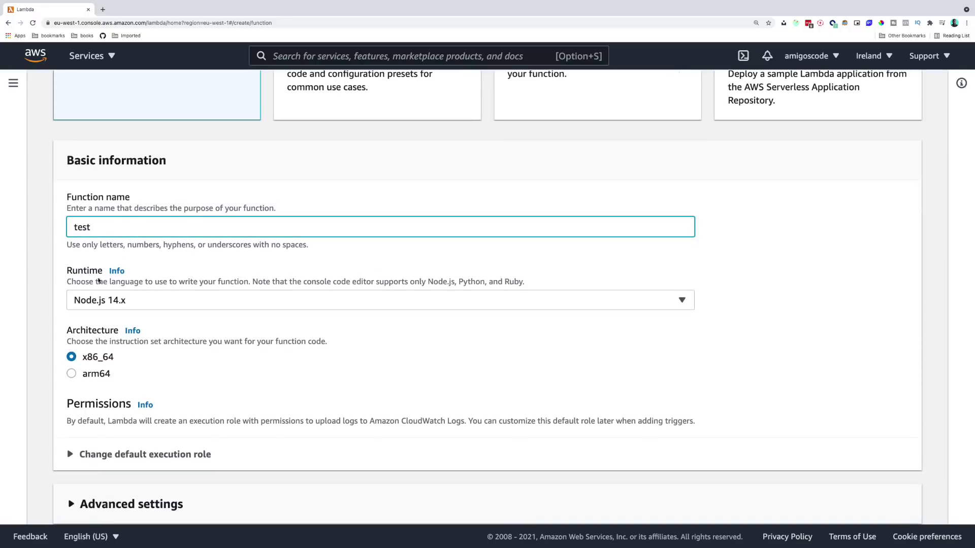
{"action": "scroll", "coordinate": [155, 277], "scroll_direction": "down", "scroll_amount": 1}
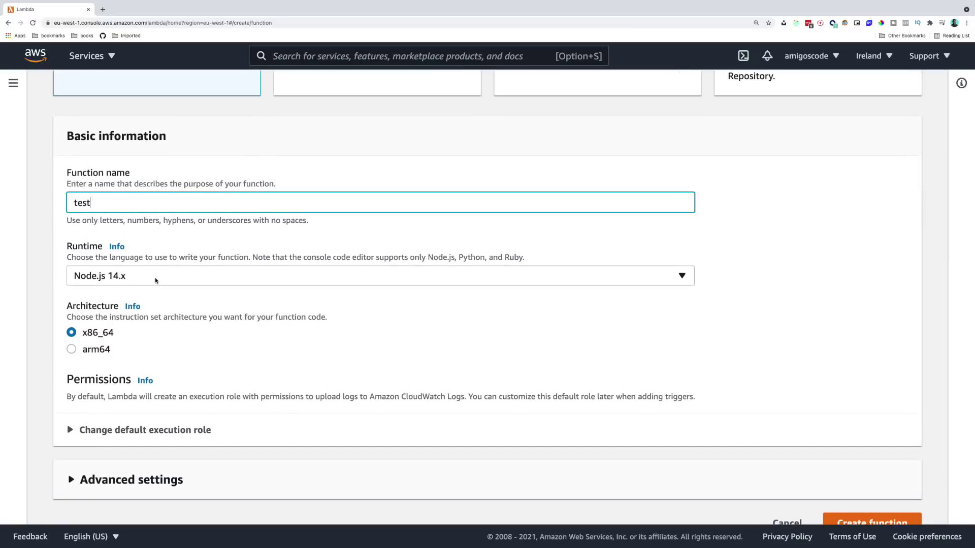
{"action": "left_click", "coordinate": [183, 280]}
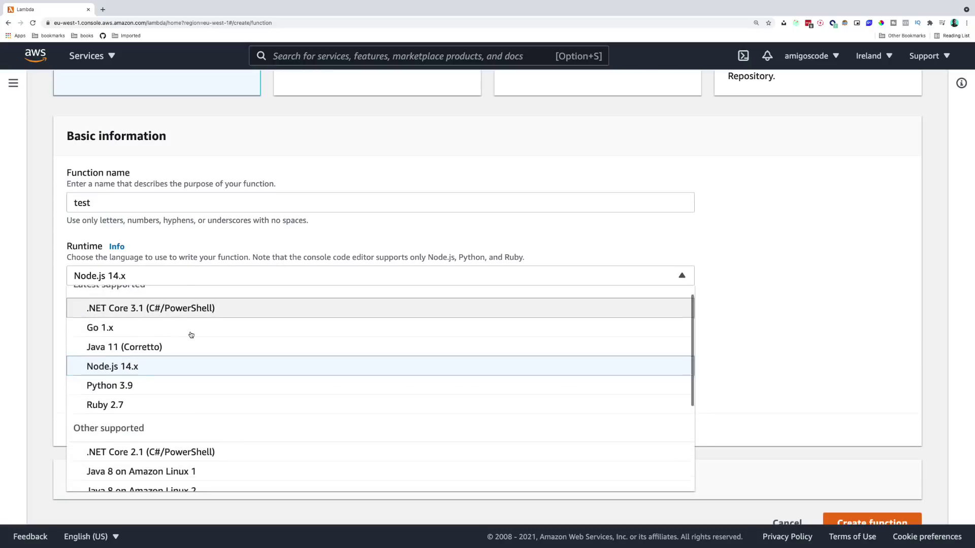
{"action": "scroll", "coordinate": [191, 335], "scroll_direction": "down", "scroll_amount": 1}
{"action": "scroll", "coordinate": [191, 336], "scroll_direction": "up", "scroll_amount": 1}
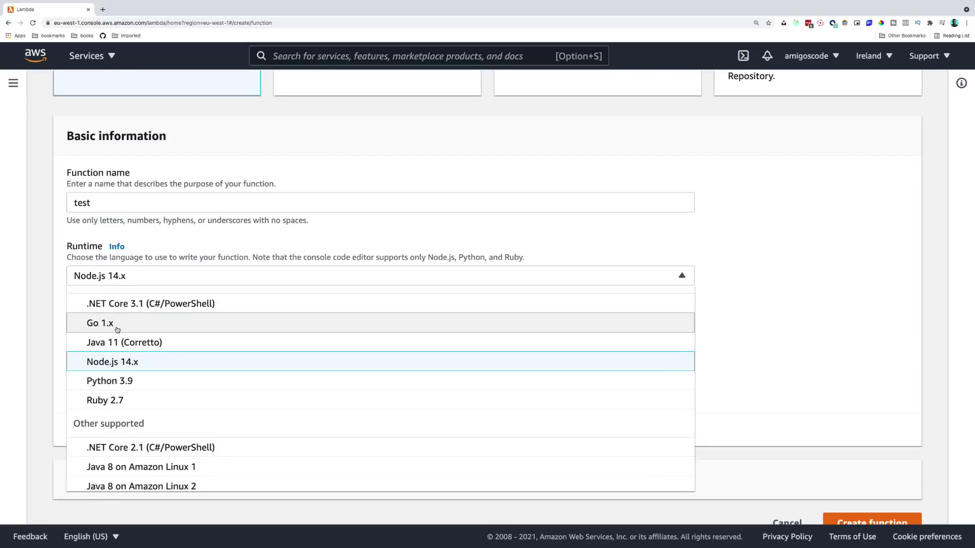
{"action": "scroll", "coordinate": [102, 332], "scroll_direction": "up", "scroll_amount": 1}
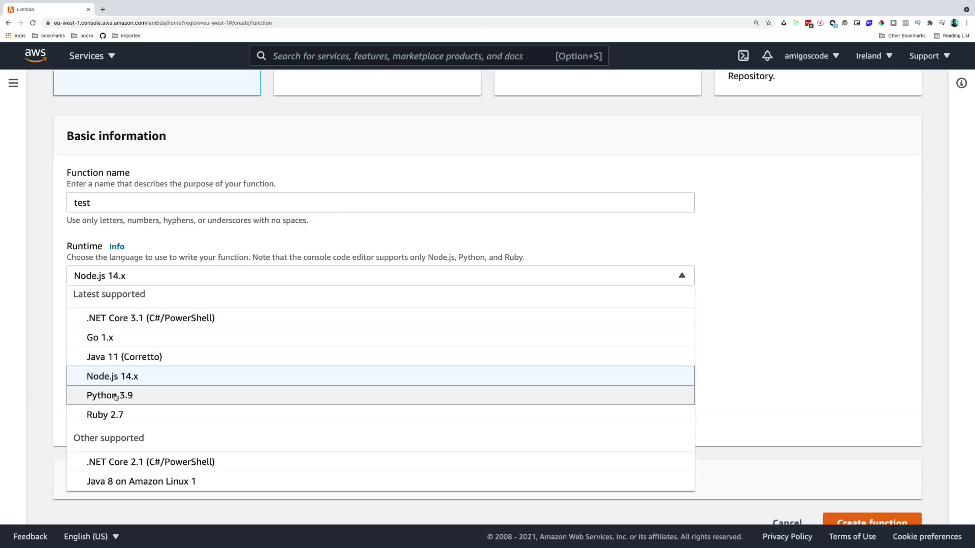
{"action": "scroll", "coordinate": [123, 418], "scroll_direction": "down", "scroll_amount": 2}
{"action": "scroll", "coordinate": [122, 417], "scroll_direction": "down", "scroll_amount": 2}
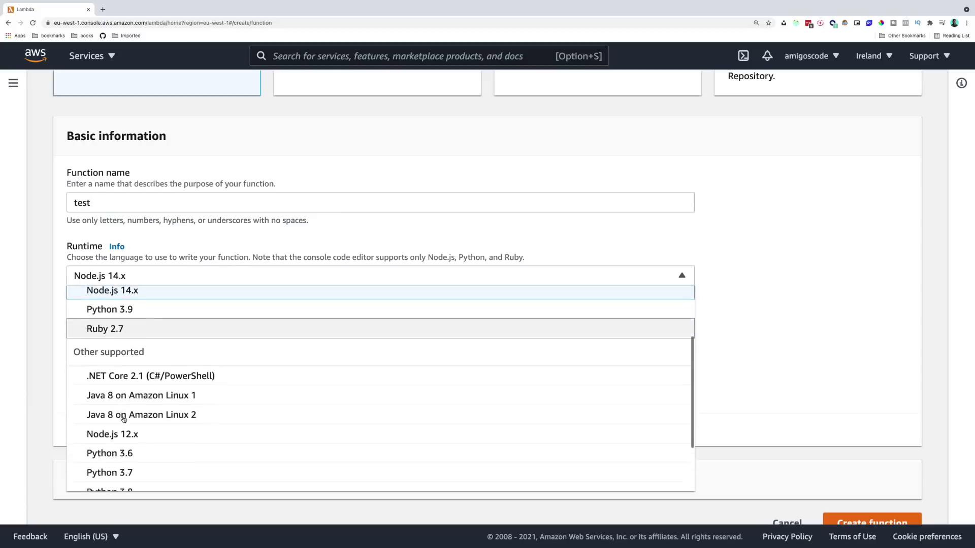
{"action": "scroll", "coordinate": [133, 403], "scroll_direction": "down", "scroll_amount": 2}
{"action": "scroll", "coordinate": [152, 422], "scroll_direction": "down", "scroll_amount": 2}
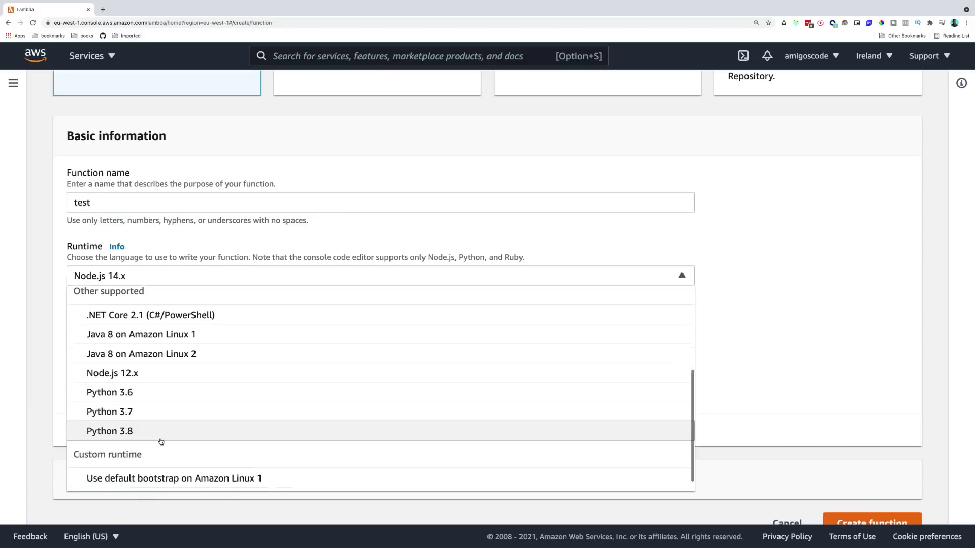
{"action": "scroll", "coordinate": [160, 438], "scroll_direction": "up", "scroll_amount": 3}
{"action": "scroll", "coordinate": [161, 435], "scroll_direction": "up", "scroll_amount": 2}
{"action": "scroll", "coordinate": [137, 365], "scroll_direction": "up", "scroll_amount": 2}
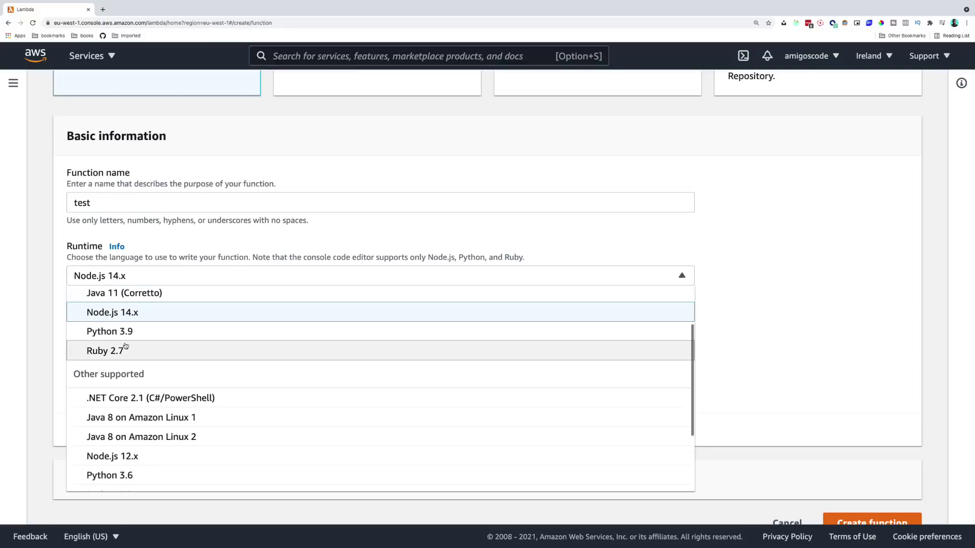
{"action": "scroll", "coordinate": [126, 347], "scroll_direction": "up", "scroll_amount": 1}
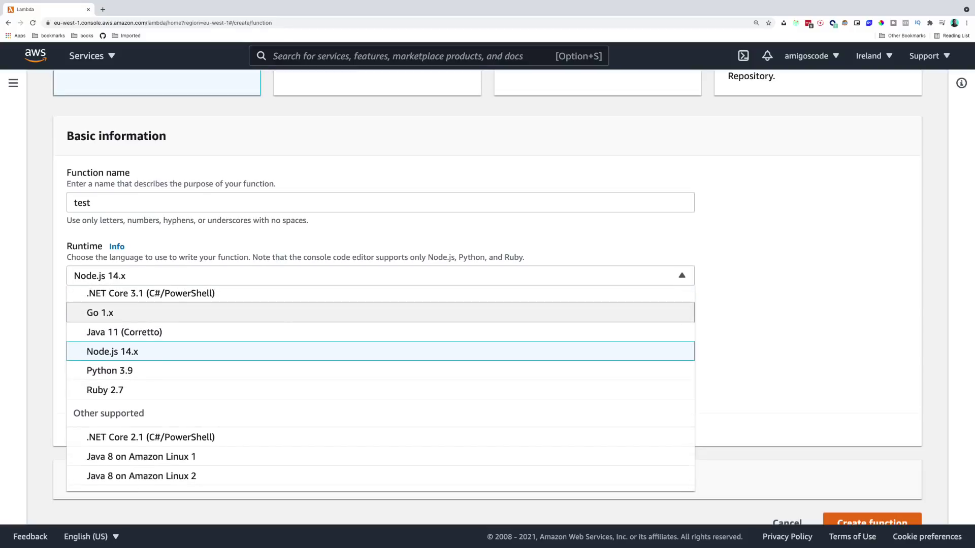
{"action": "left_click", "coordinate": [100, 310]}
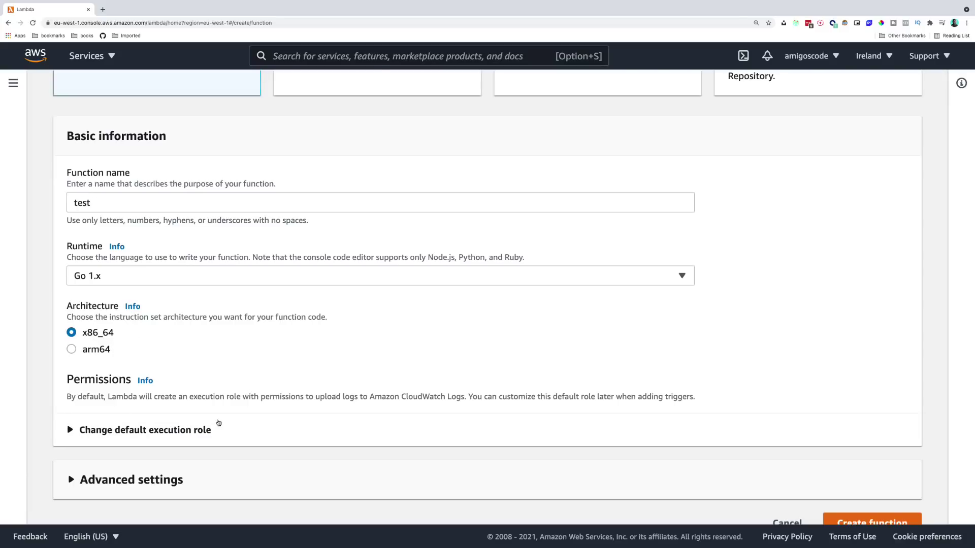
{"action": "scroll", "coordinate": [394, 458], "scroll_direction": "down", "scroll_amount": 1}
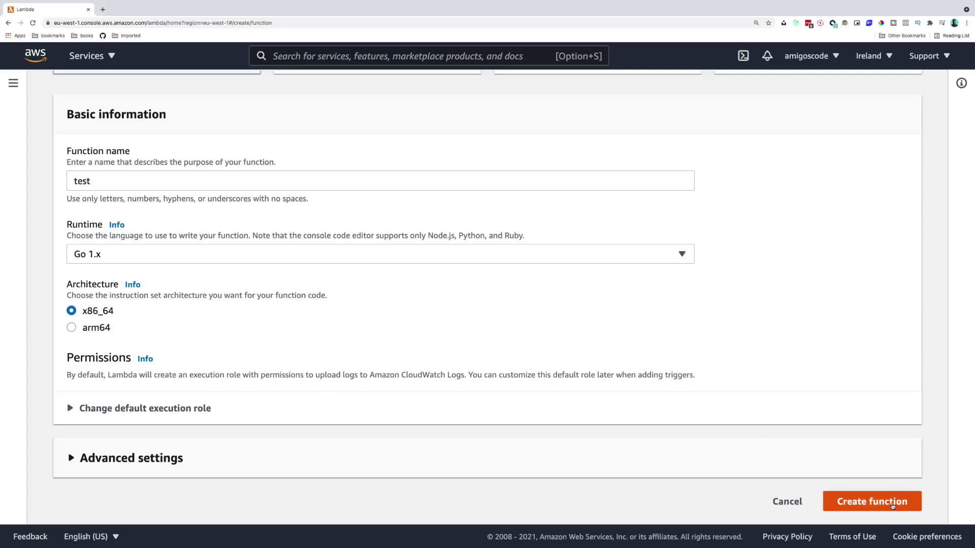
{"action": "left_click", "coordinate": [893, 506]}
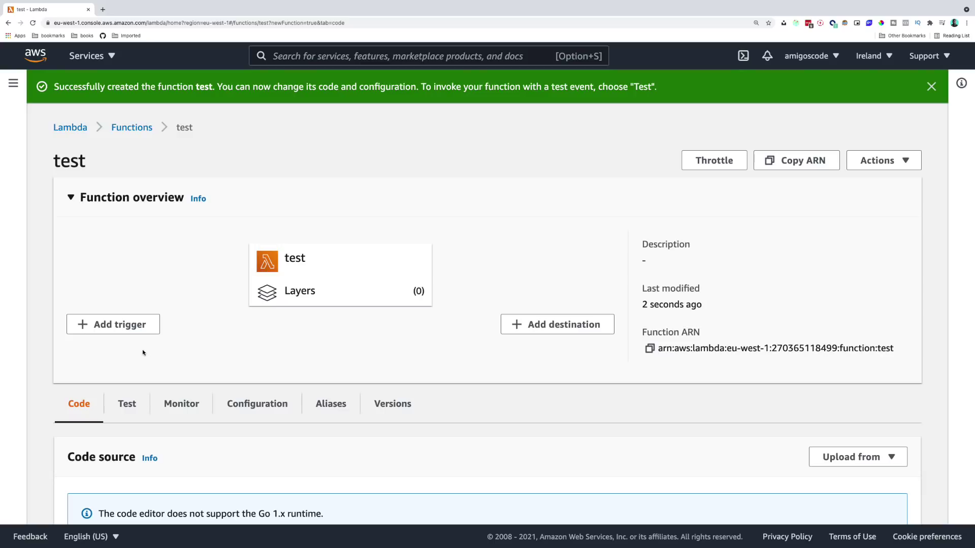
{"action": "scroll", "coordinate": [142, 353], "scroll_direction": "down", "scroll_amount": 2}
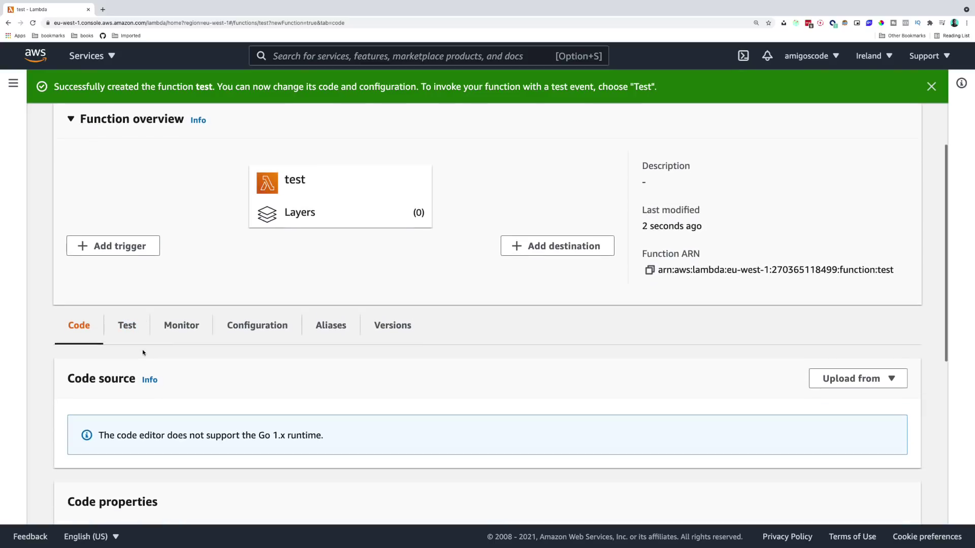
{"action": "scroll", "coordinate": [228, 353], "scroll_direction": "down", "scroll_amount": 3}
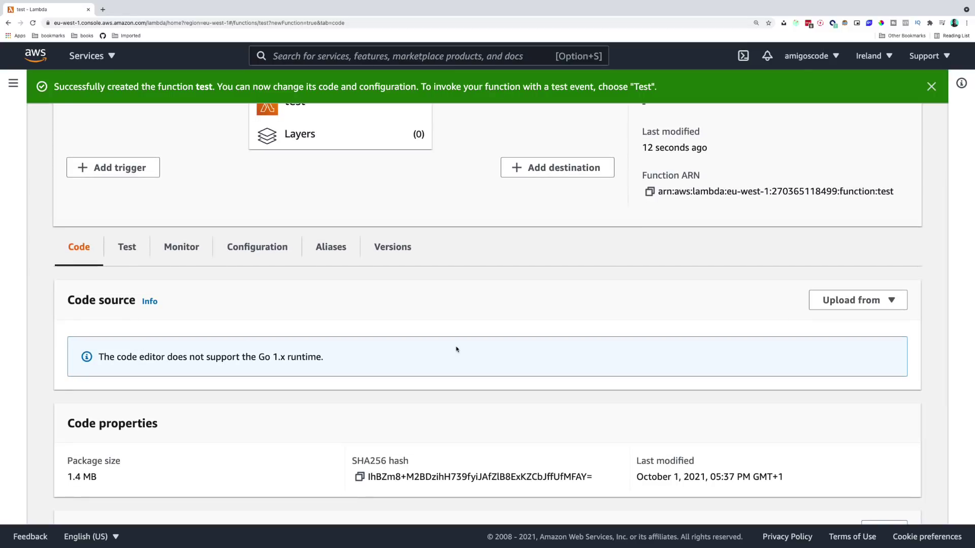
Upload main.zip as the test function's code package and save it.
{"action": "left_click", "coordinate": [858, 301]}
{"action": "left_click", "coordinate": [835, 321]}
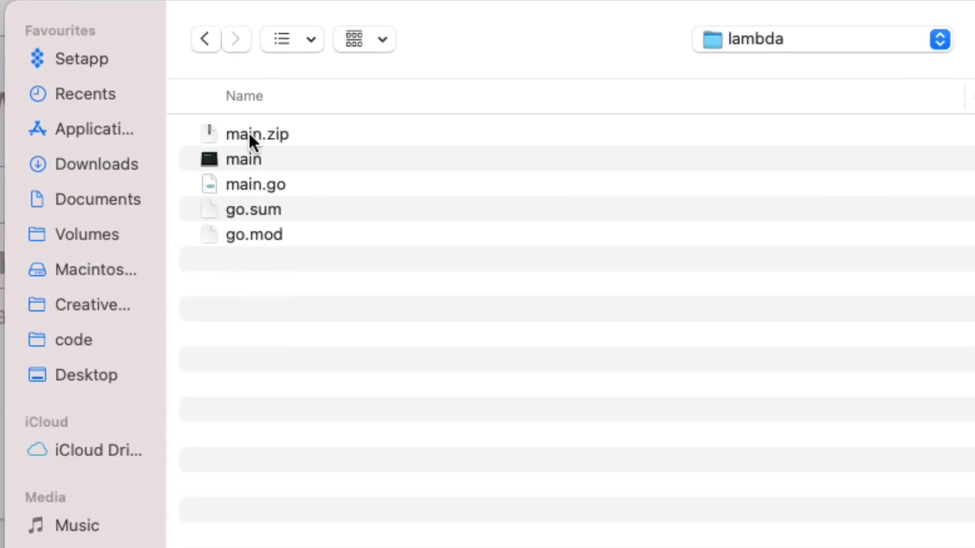
{"action": "left_click", "coordinate": [339, 176]}
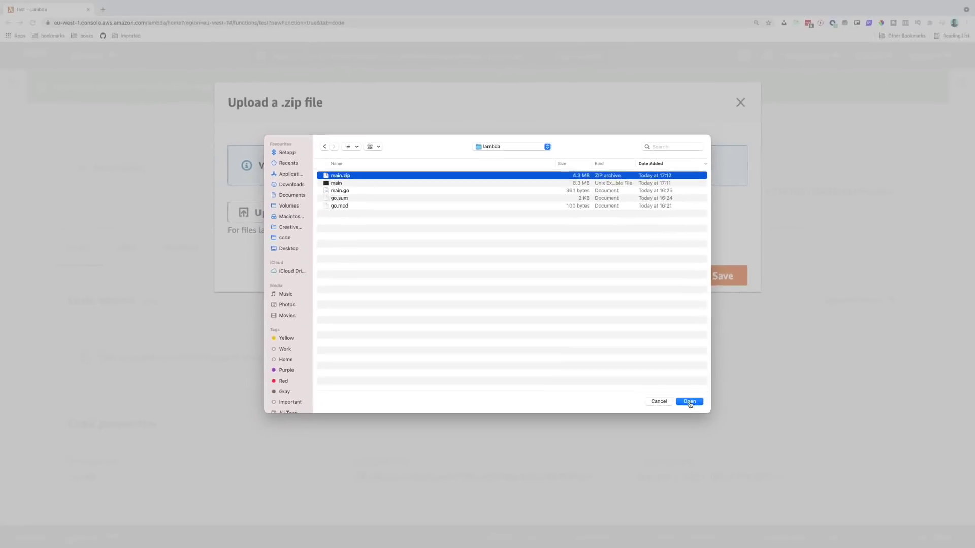
{"action": "left_click", "coordinate": [689, 403]}
{"action": "left_click", "coordinate": [722, 276]}
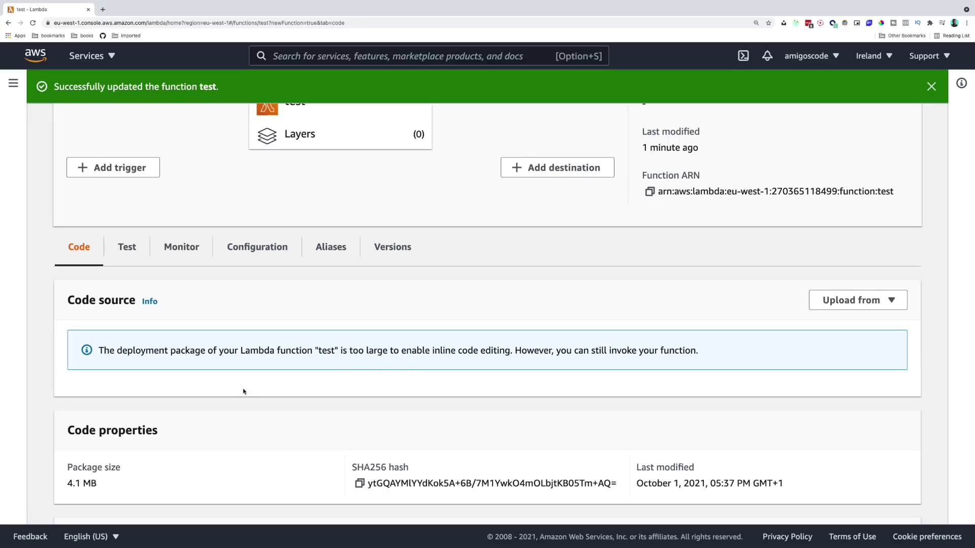
{"action": "scroll", "coordinate": [244, 392], "scroll_direction": "down", "scroll_amount": 3}
{"action": "scroll", "coordinate": [243, 391], "scroll_direction": "down", "scroll_amount": 2}
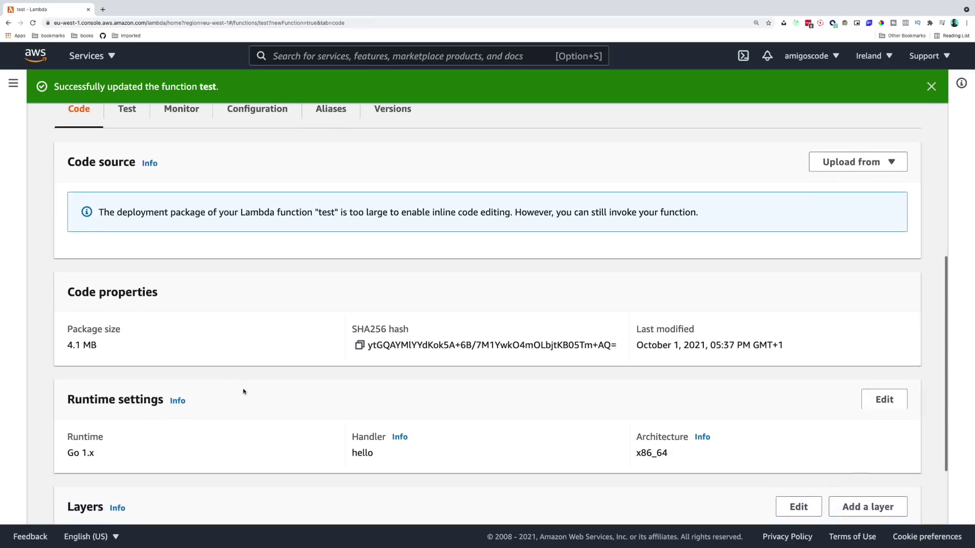
{"action": "scroll", "coordinate": [244, 391], "scroll_direction": "down", "scroll_amount": 1}
{"action": "scroll", "coordinate": [244, 392], "scroll_direction": "down", "scroll_amount": 1}
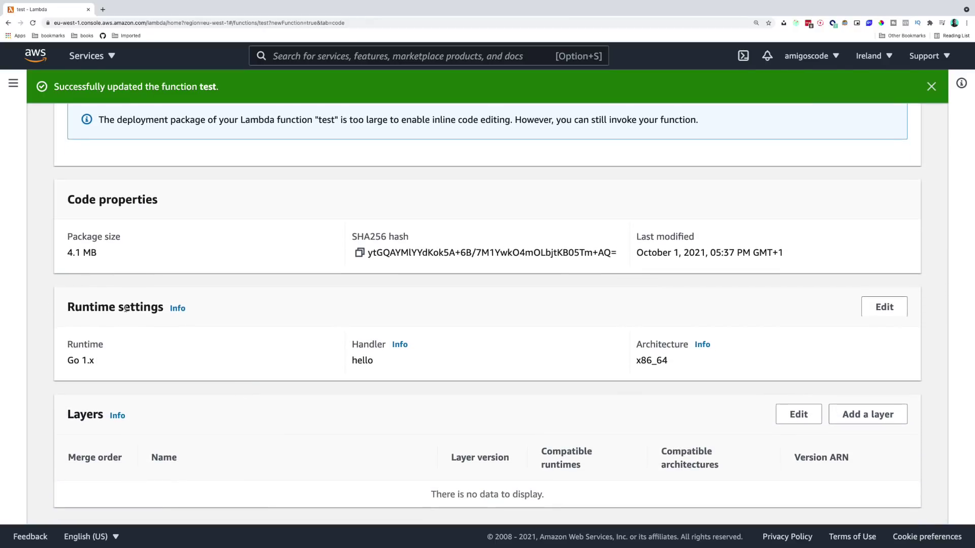
In the test function's runtime settings, replace handler hello with main and save.
{"action": "left_click", "coordinate": [885, 307]}
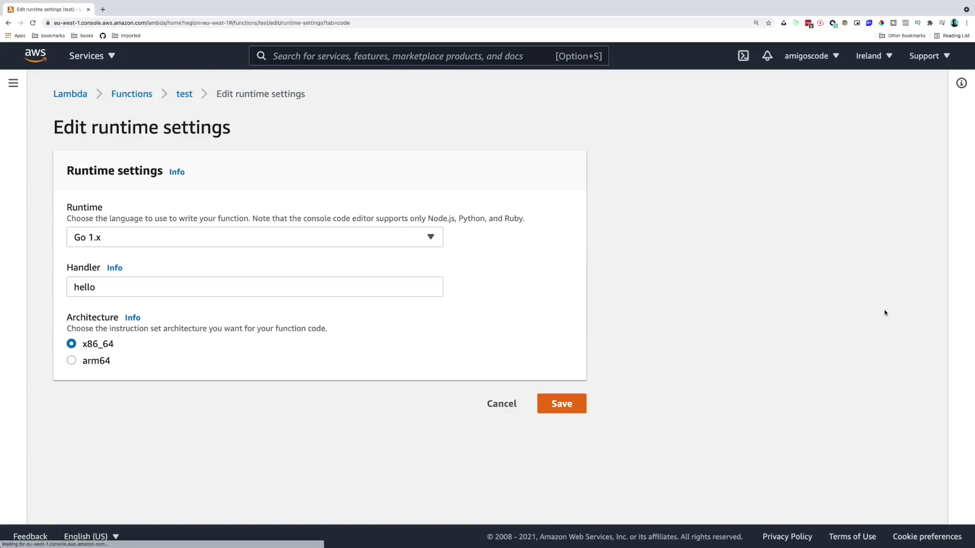
{"action": "double_click", "coordinate": [129, 287]}
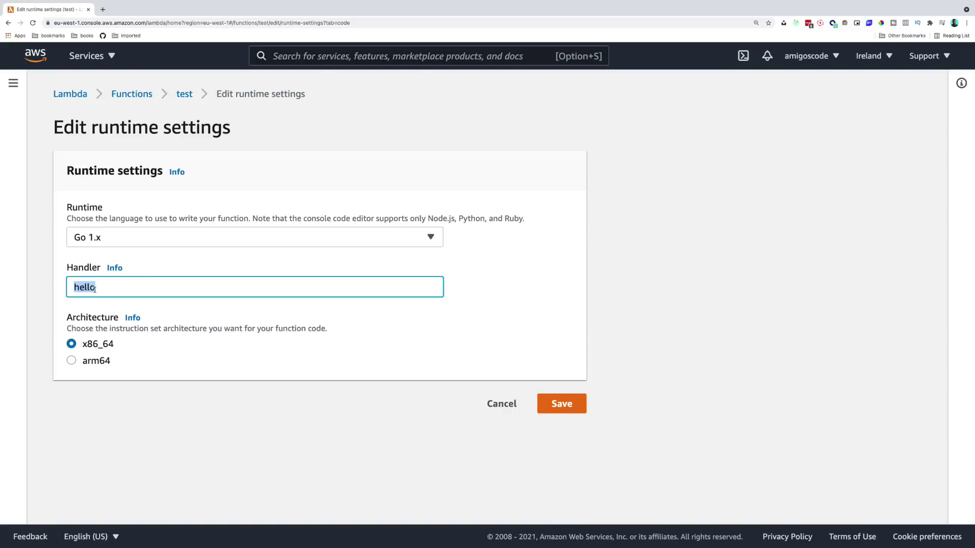
{"action": "type", "text": "main"}
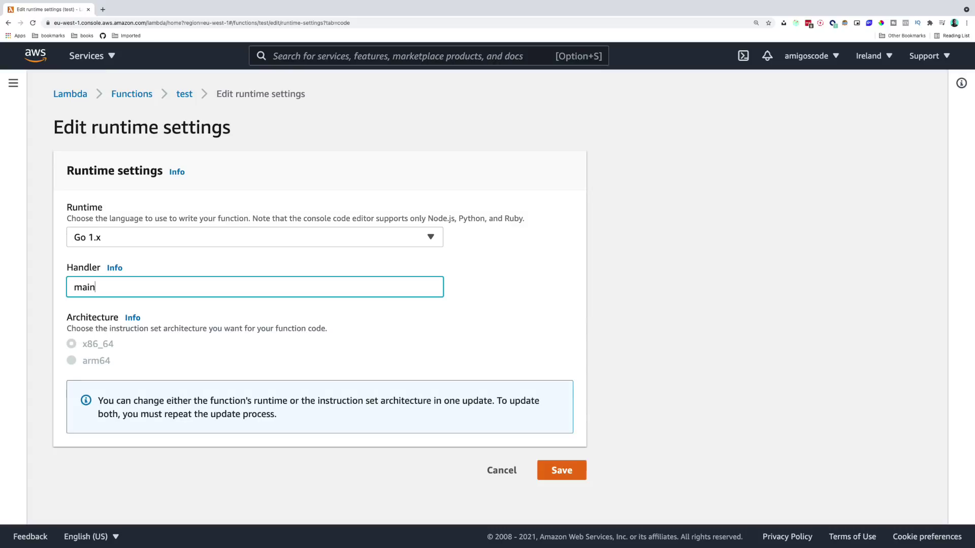
{"action": "left_click", "coordinate": [563, 473]}
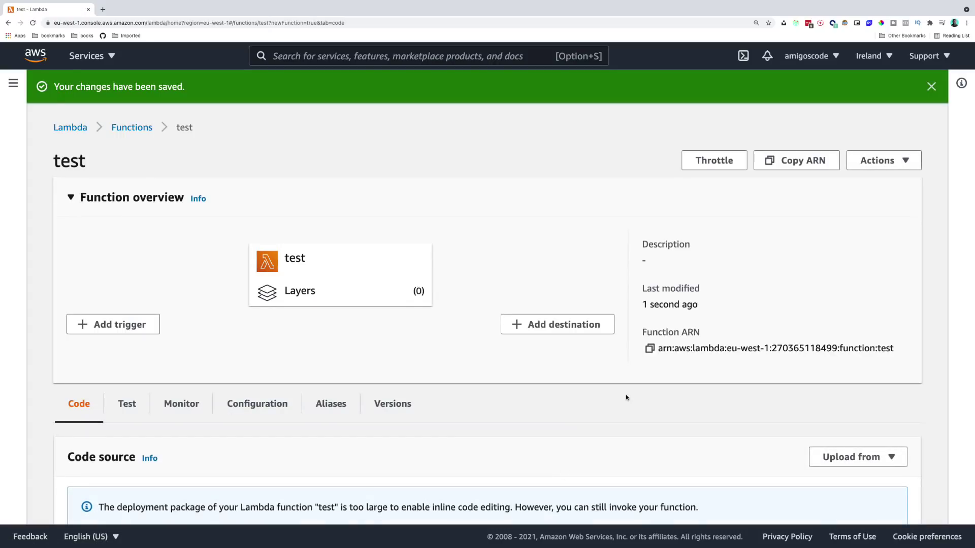
{"action": "key", "text": "super+Tab"}
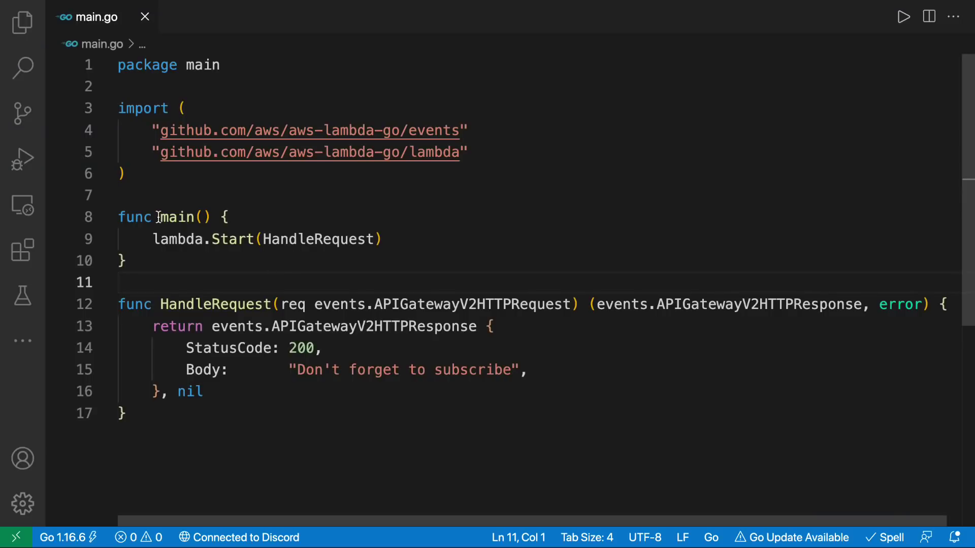
Highlight the main function name and its lambda.Start(HandleRequest) line in main.go.
{"action": "left_click_drag", "start_coordinate": [160, 217], "coordinate": [195, 217]}
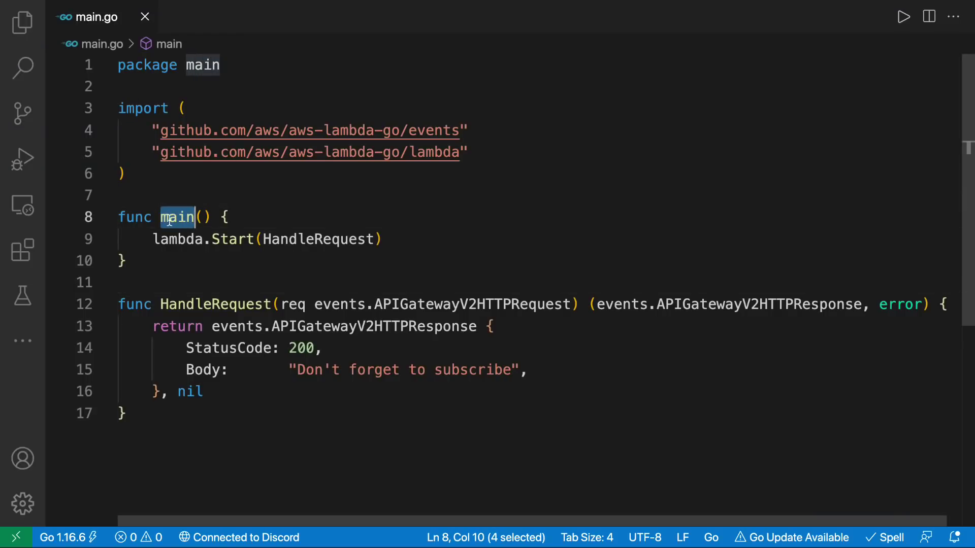
{"action": "mouse_move", "coordinate": [177, 218]}
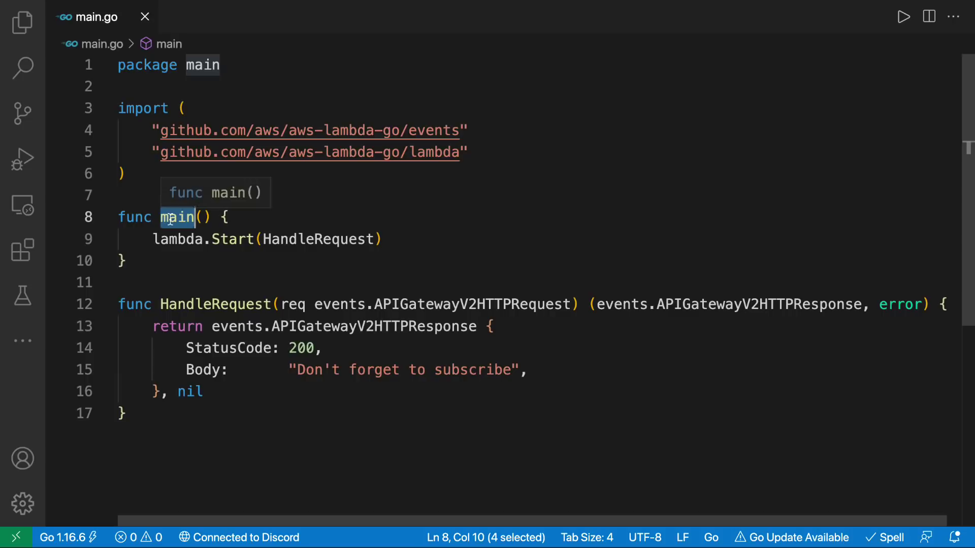
{"action": "triple_click", "coordinate": [164, 239]}
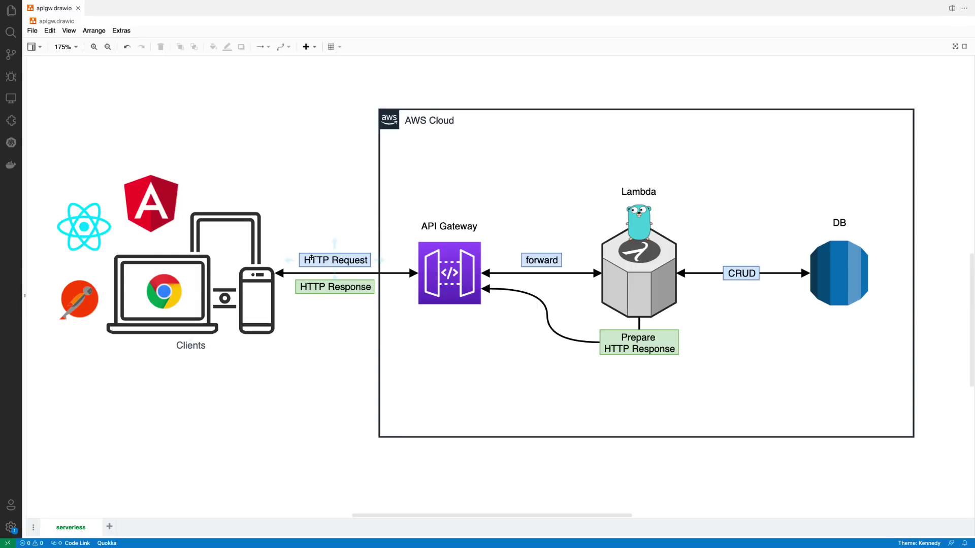
Open API Gateway through an 'apig' console search and start creating a new API.
{"action": "key", "text": "alt+Tab"}
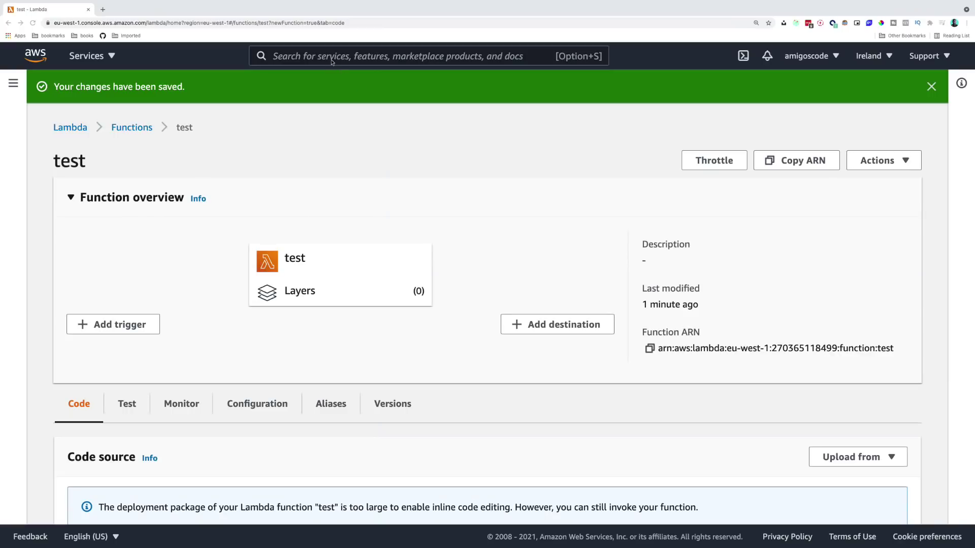
{"action": "left_click", "coordinate": [333, 55]}
{"action": "type", "text": "ap"}
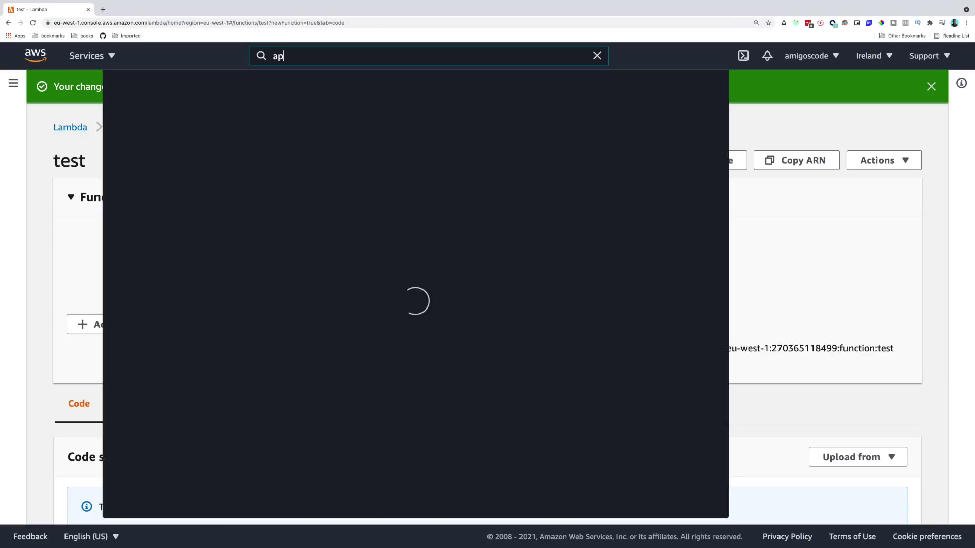
{"action": "type", "text": "ig"}
{"action": "key", "text": "Return"}
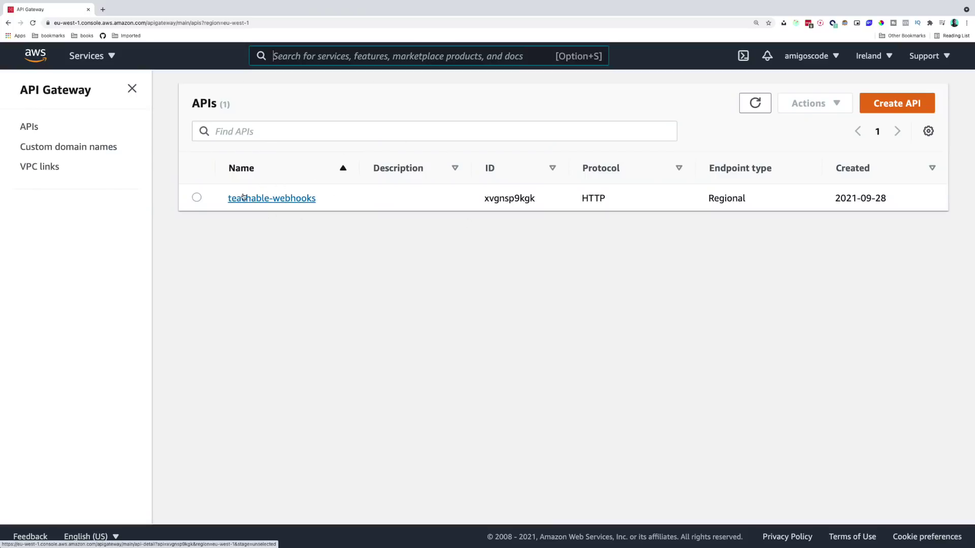
{"action": "left_click", "coordinate": [892, 104]}
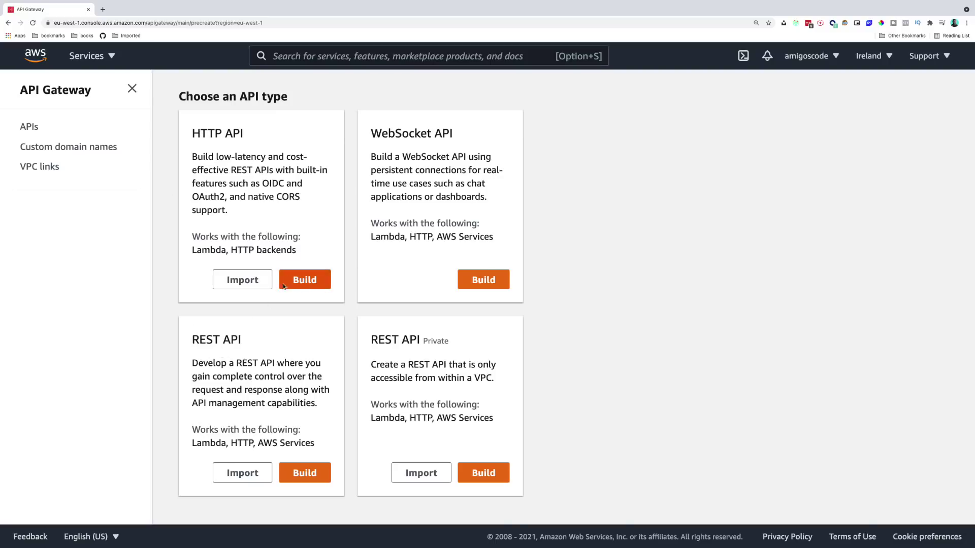
Start building an HTTP API and add a backend integration, checking the architecture diagram.
{"action": "left_click", "coordinate": [305, 280]}
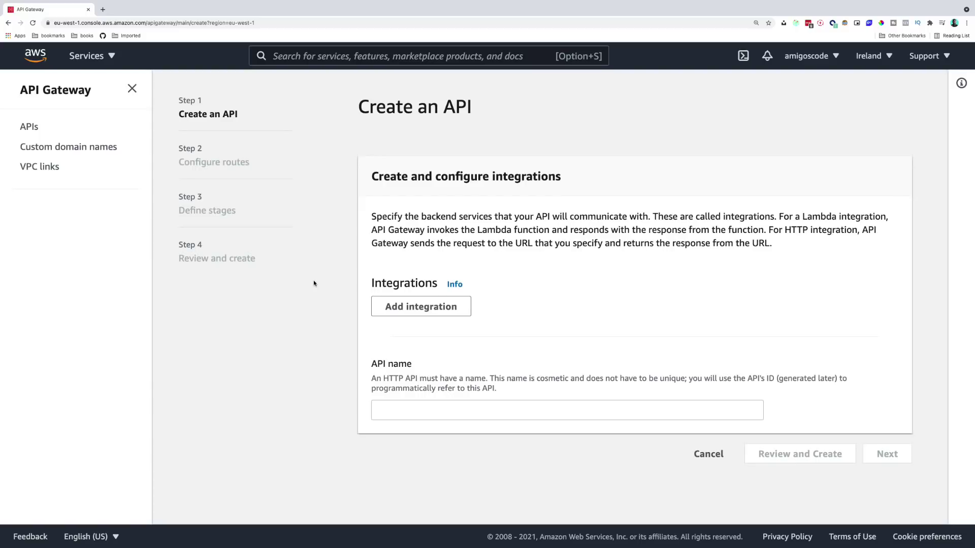
{"action": "left_click", "coordinate": [411, 306]}
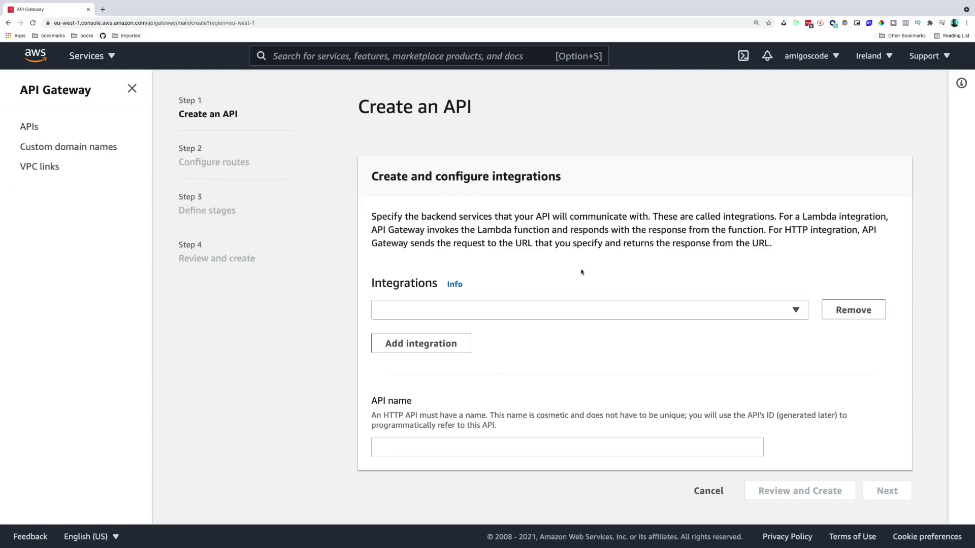
{"action": "key", "text": "super+Tab"}
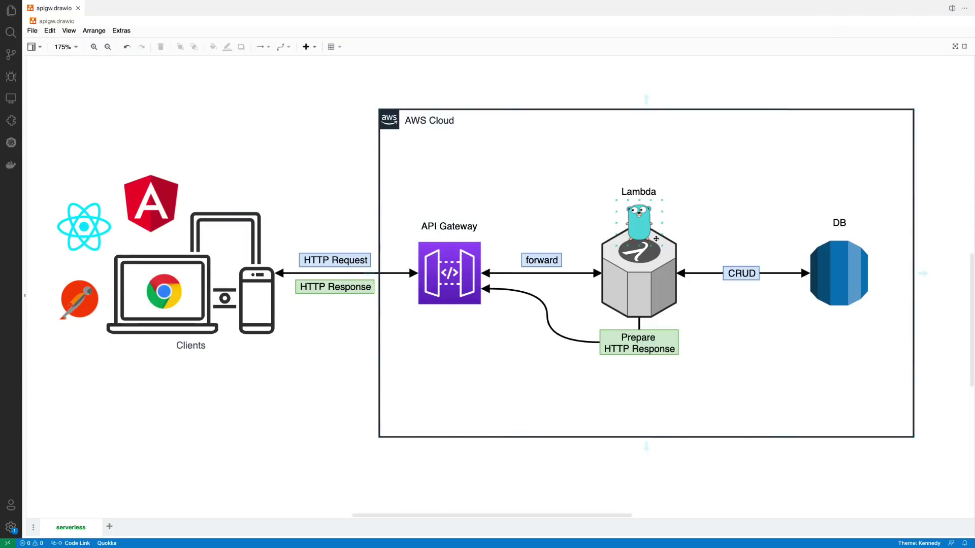
{"action": "key", "text": "super+Tab"}
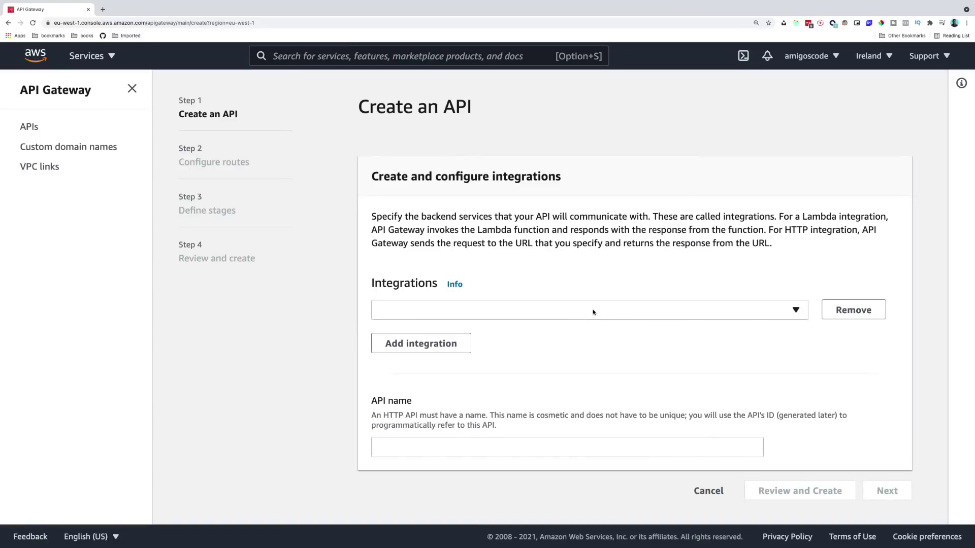
Use the test Lambda function as the integration, name the API test, and continue.
{"action": "left_click", "coordinate": [593, 311]}
{"action": "left_click", "coordinate": [428, 330]}
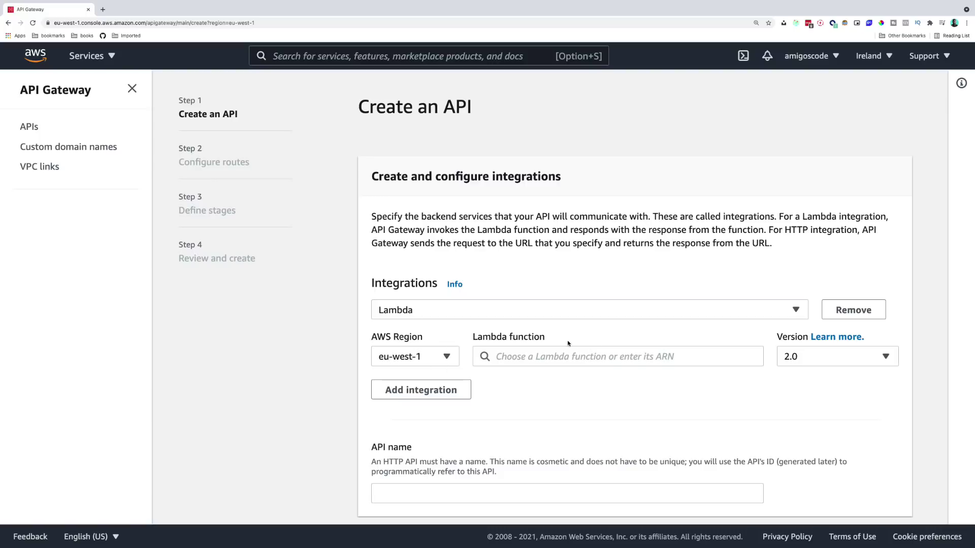
{"action": "left_click", "coordinate": [547, 356]}
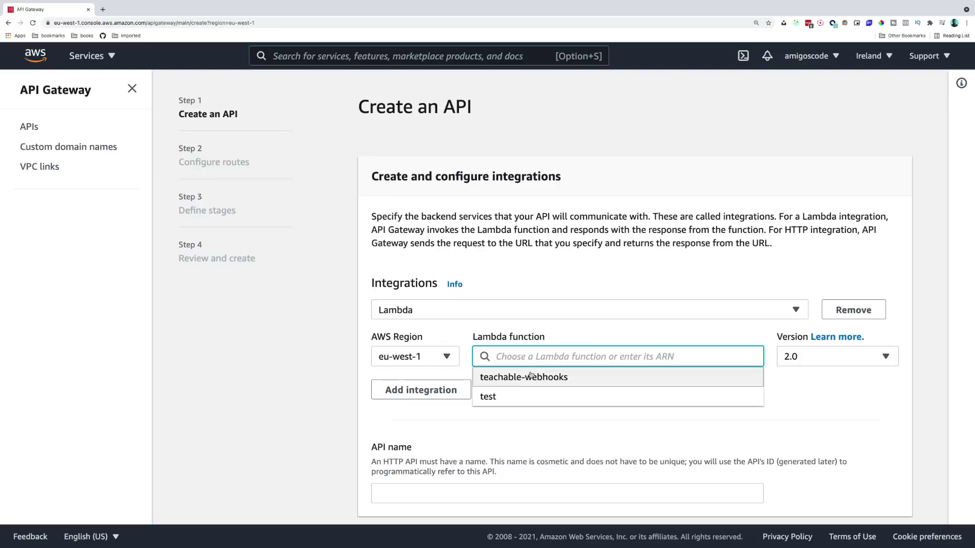
{"action": "left_click", "coordinate": [495, 398]}
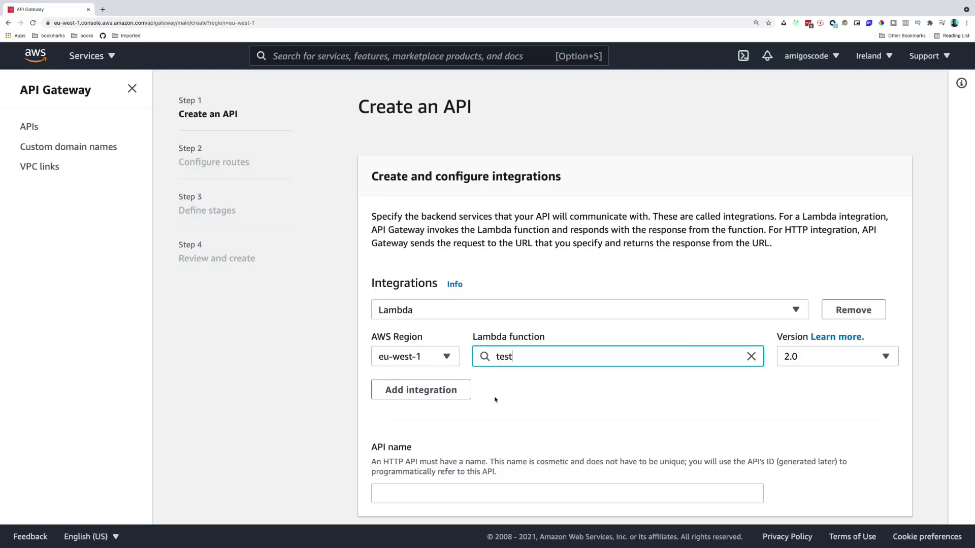
{"action": "scroll", "coordinate": [654, 416], "scroll_direction": "down", "scroll_amount": 1}
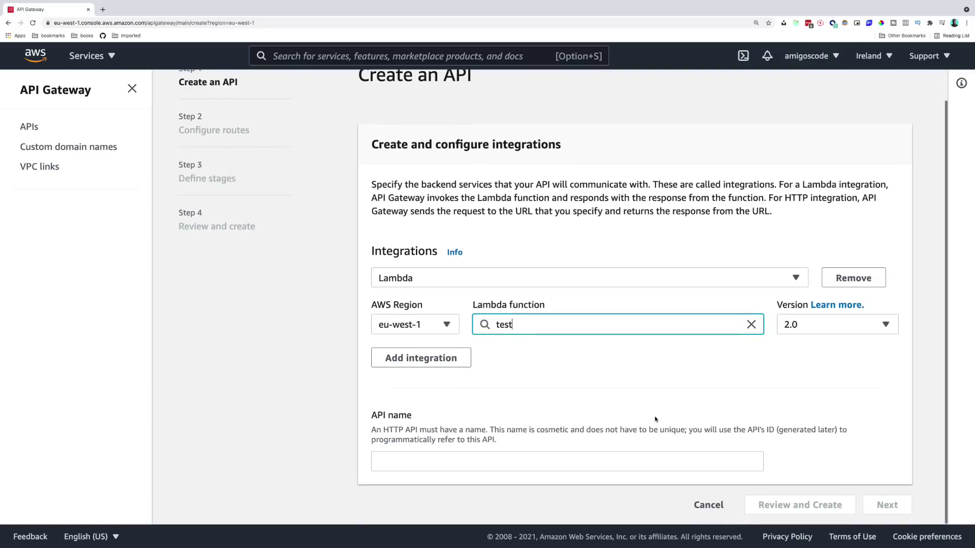
{"action": "left_click", "coordinate": [434, 463]}
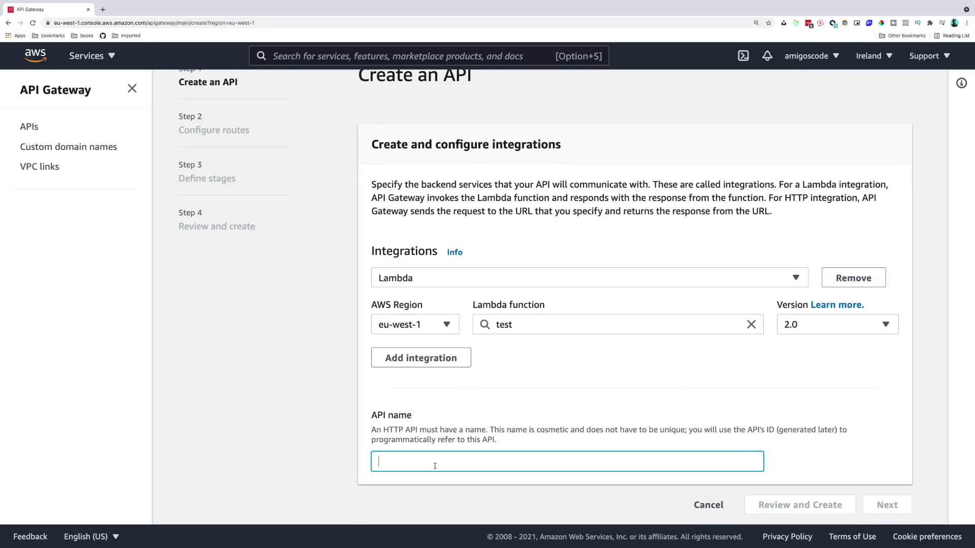
{"action": "type", "text": "test"}
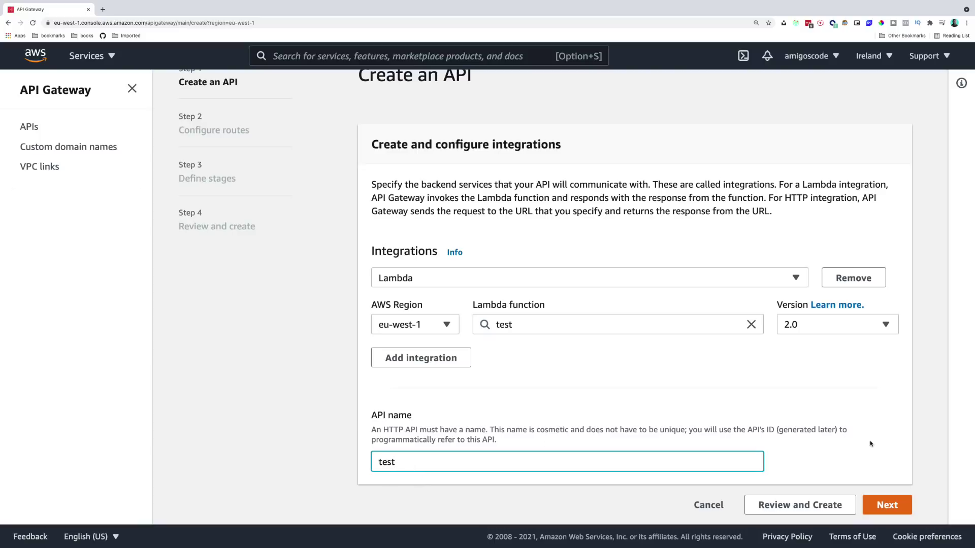
{"action": "left_click", "coordinate": [890, 501]}
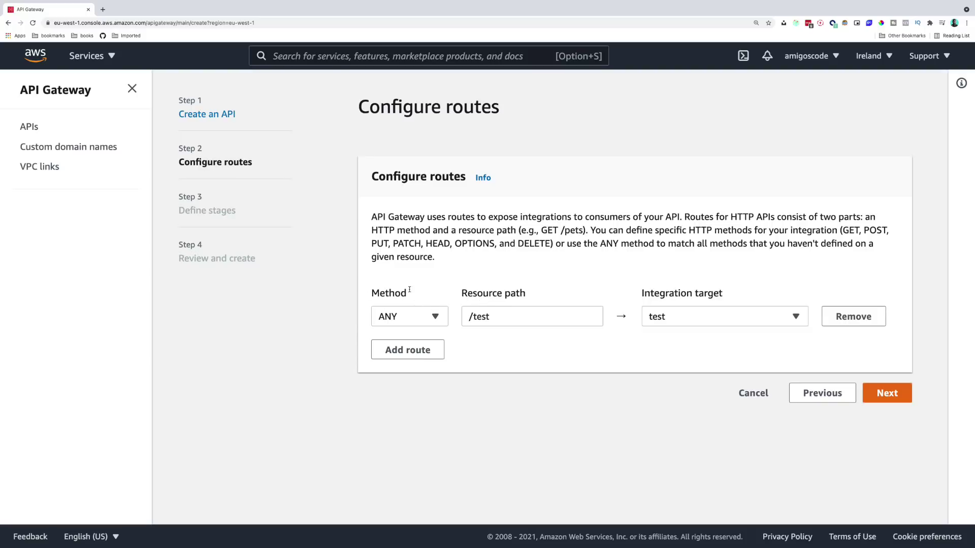
Change the /test route's method from ANY to GET.
{"action": "left_click", "coordinate": [418, 318]}
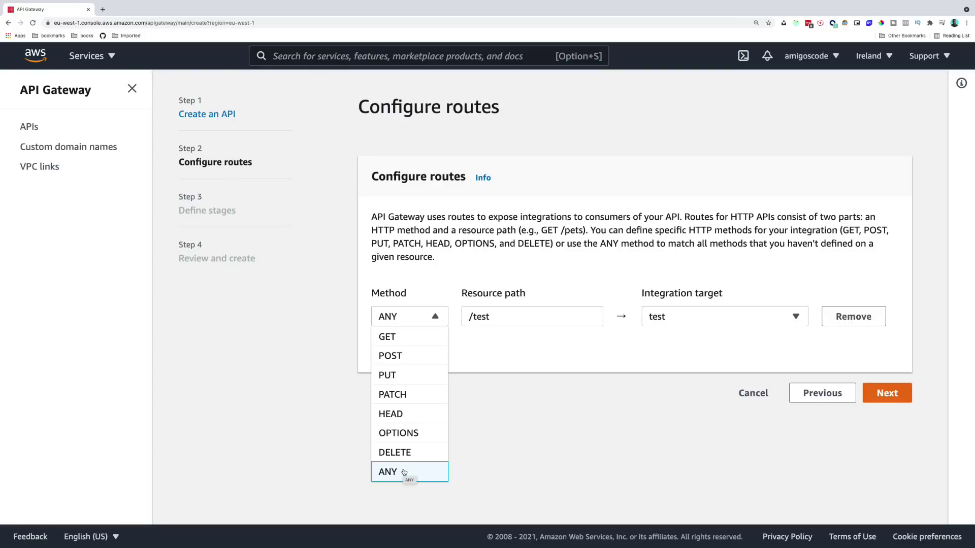
{"action": "key", "text": "g"}
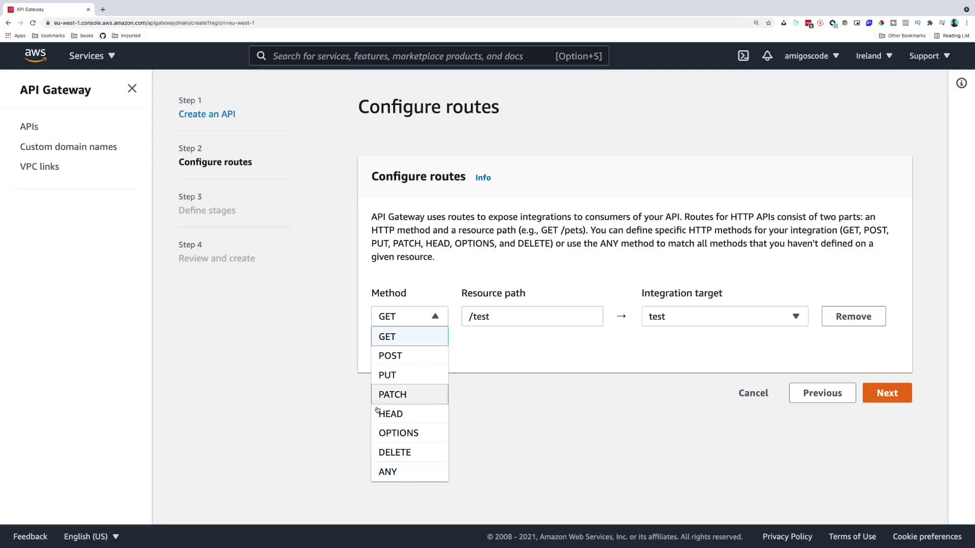
{"action": "left_click", "coordinate": [395, 338]}
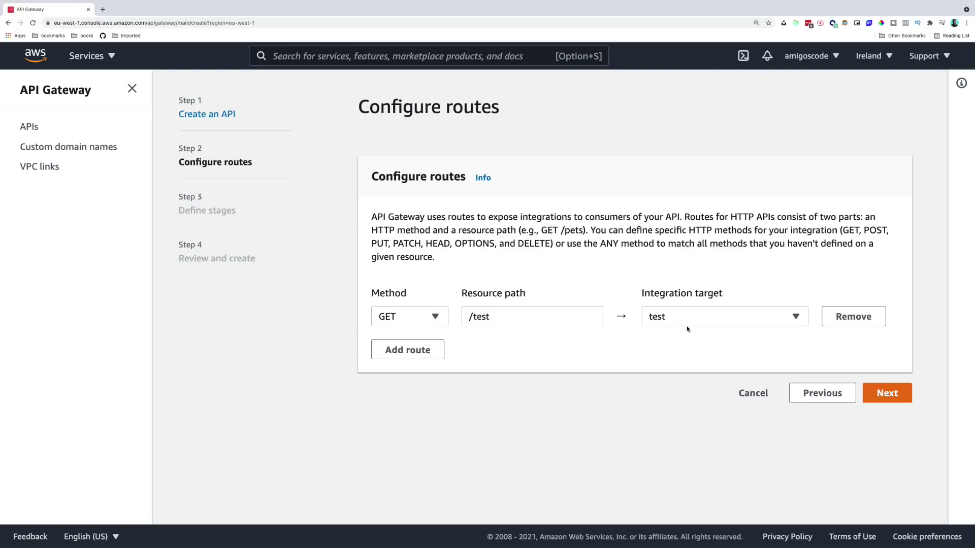
Add a POST /test route targeting the test Lambda, then remove it again.
{"action": "left_click", "coordinate": [403, 353]}
{"action": "left_click", "coordinate": [417, 354]}
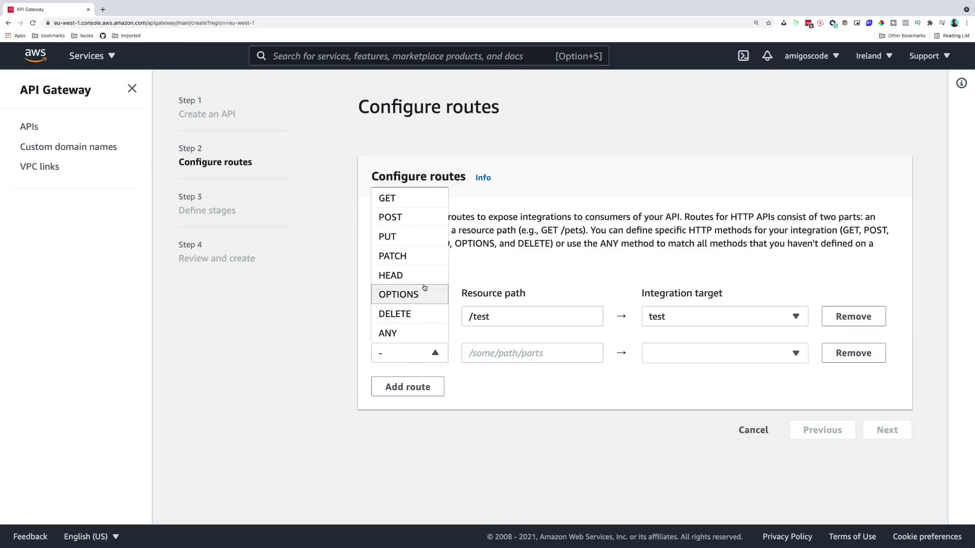
{"action": "left_click", "coordinate": [396, 217]}
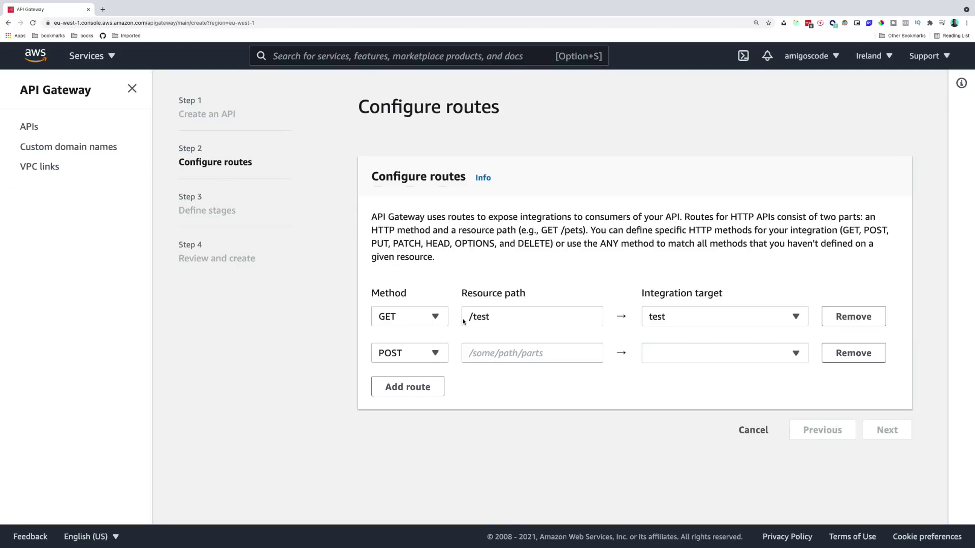
{"action": "left_click", "coordinate": [495, 352]}
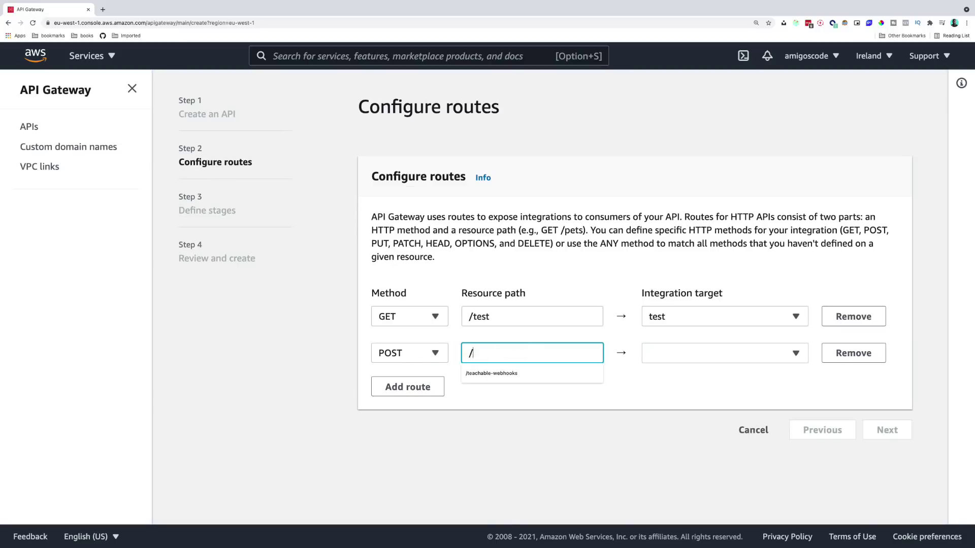
{"action": "type", "text": "/test"}
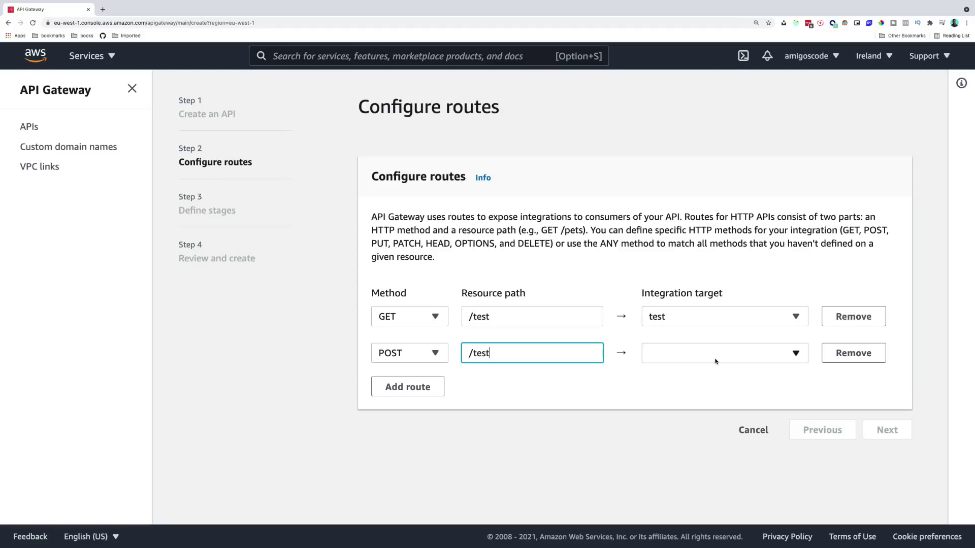
{"action": "left_click", "coordinate": [715, 353]}
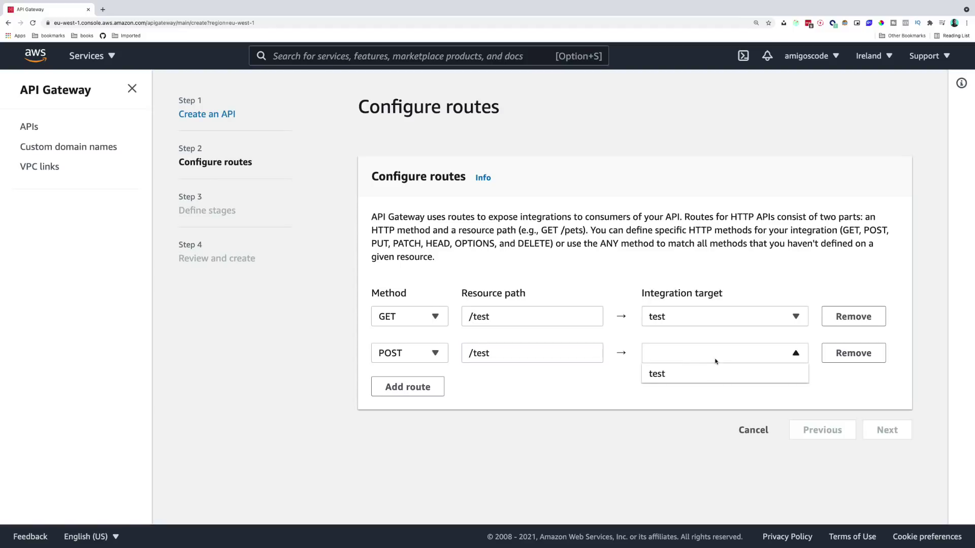
{"action": "left_click", "coordinate": [695, 375]}
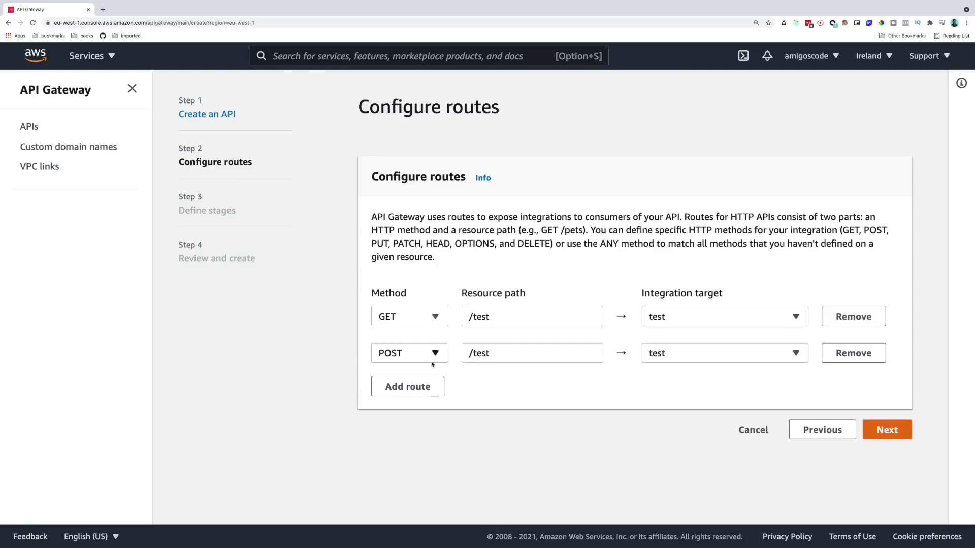
{"action": "left_click", "coordinate": [854, 353]}
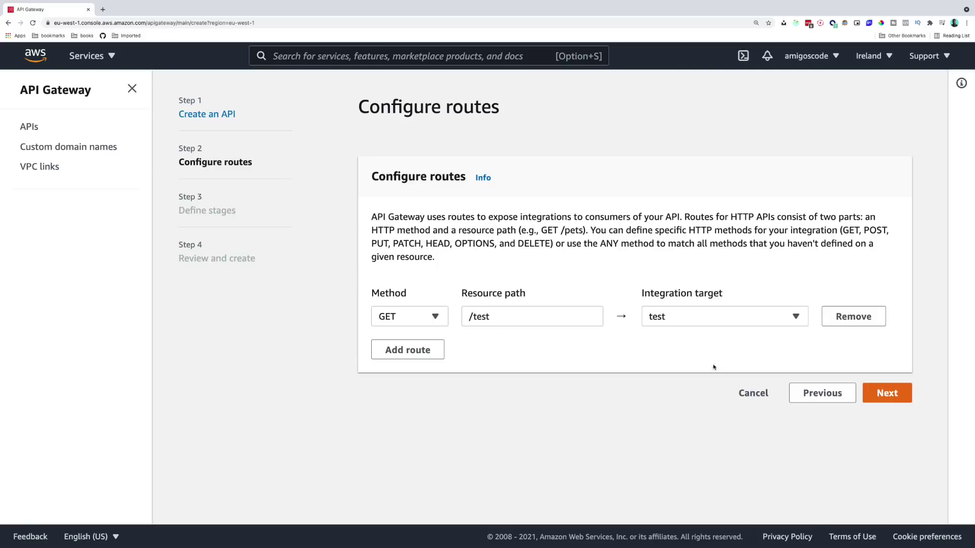
Accept the default stage settings, review the summary, and create the test API.
{"action": "left_click", "coordinate": [887, 394]}
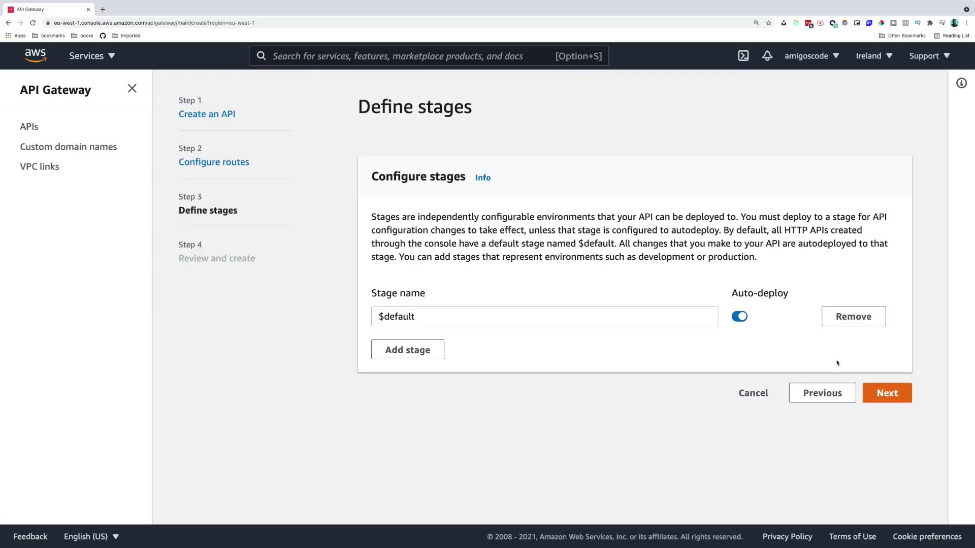
{"action": "left_click", "coordinate": [898, 394]}
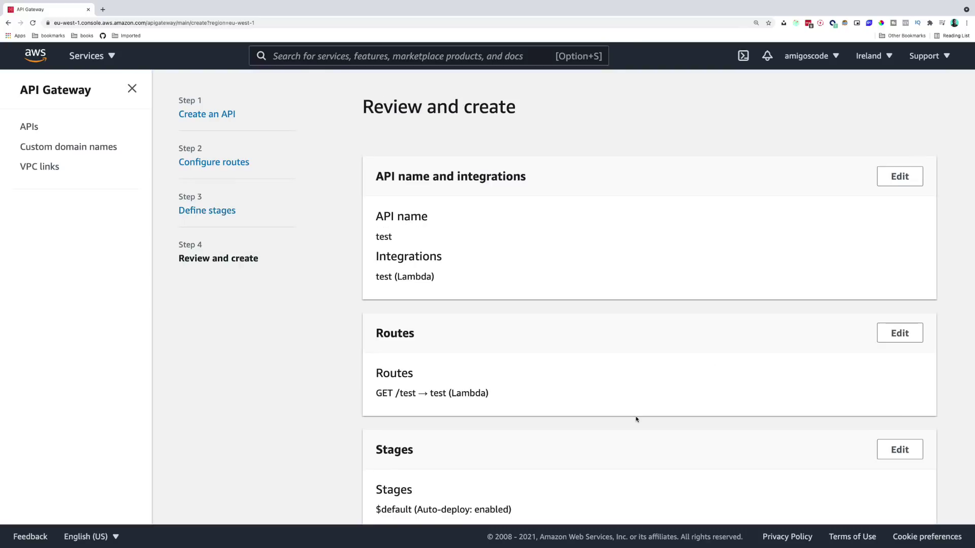
{"action": "scroll", "coordinate": [637, 420], "scroll_direction": "down", "scroll_amount": 2}
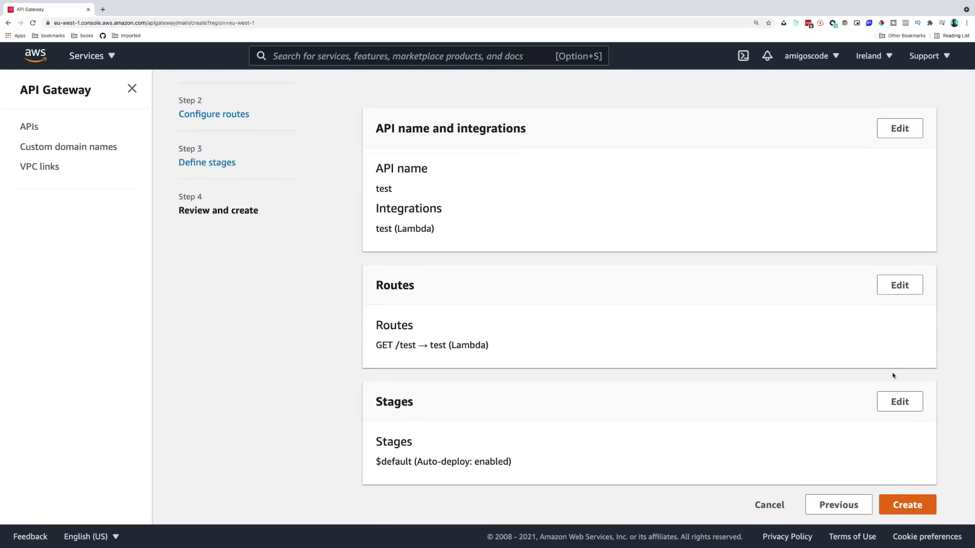
{"action": "scroll", "coordinate": [733, 361], "scroll_direction": "up", "scroll_amount": 1}
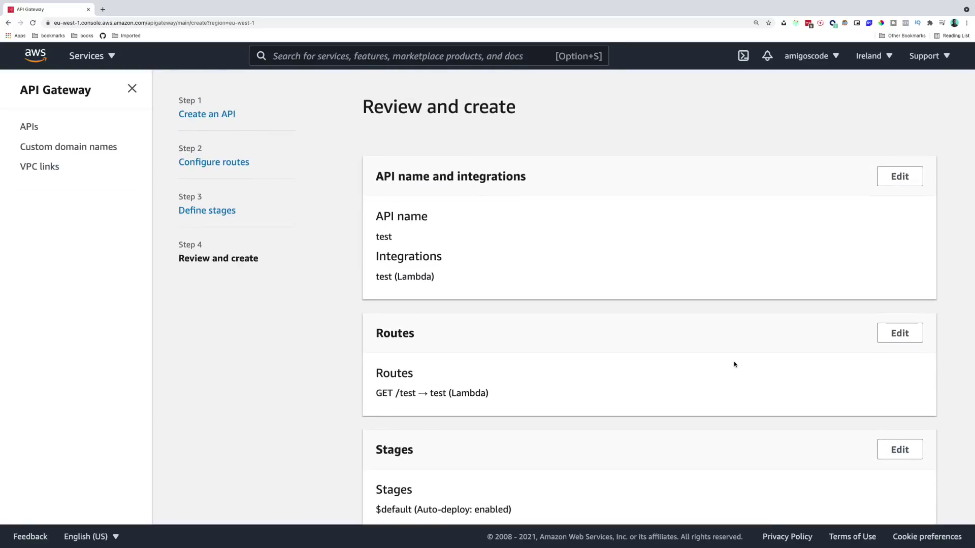
{"action": "scroll", "coordinate": [734, 361], "scroll_direction": "down", "scroll_amount": 1}
{"action": "left_click", "coordinate": [907, 506]}
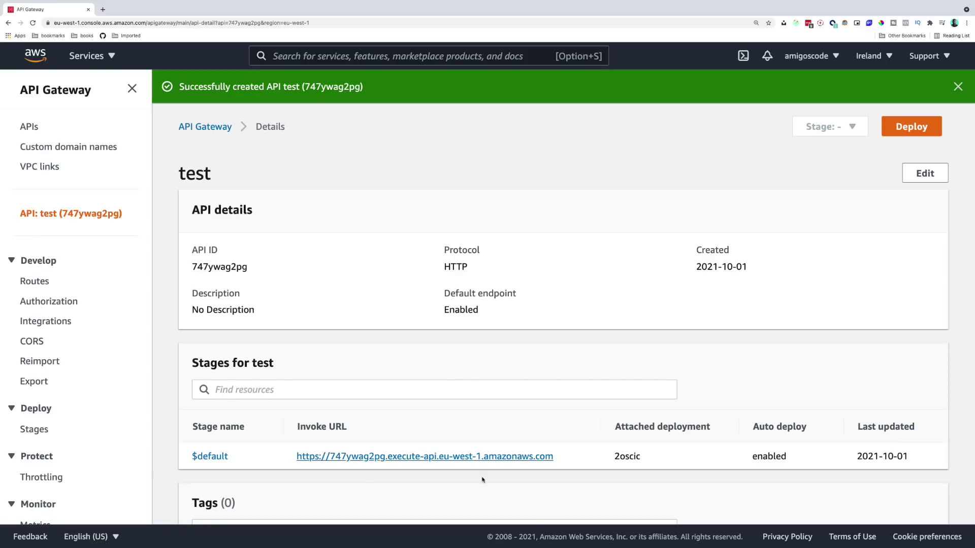
Open the invoke URL in a new tab and load its /test path.
{"action": "left_click", "coordinate": [424, 457]}
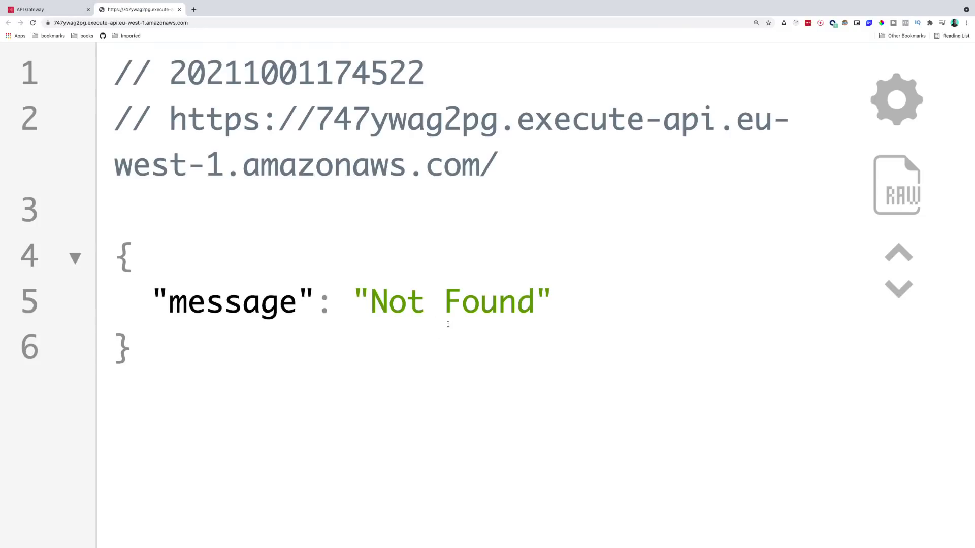
{"action": "left_click", "coordinate": [202, 23]}
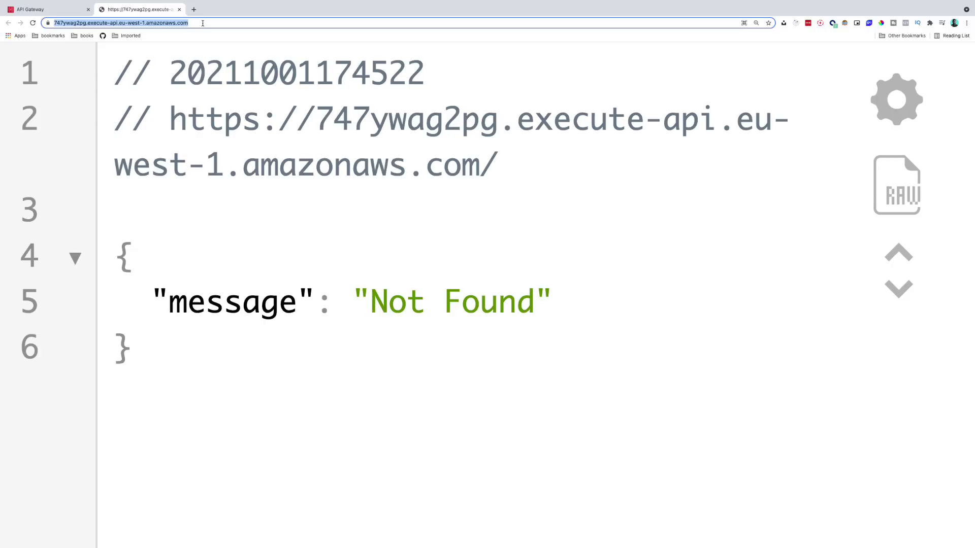
{"action": "left_click", "coordinate": [203, 23]}
{"action": "type", "text": "test"}
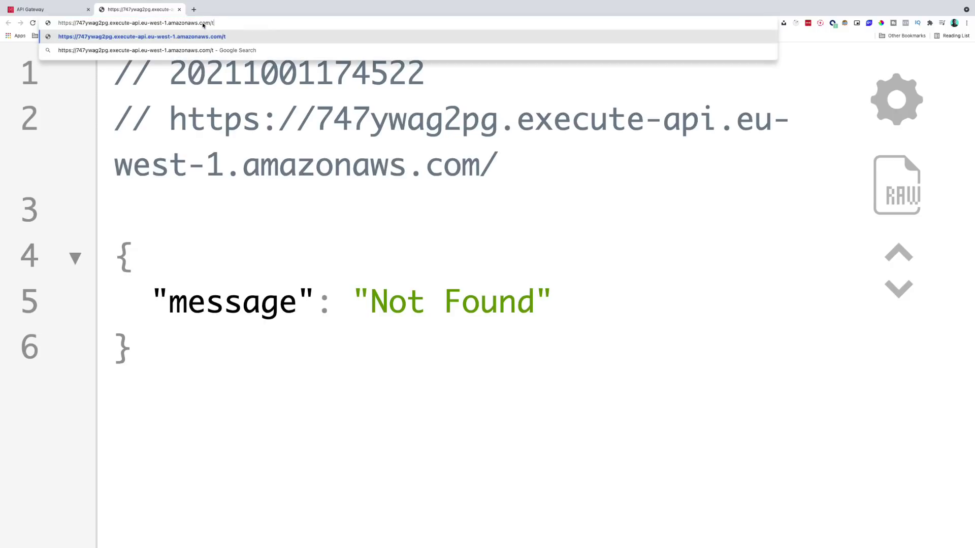
{"action": "key", "text": "Return"}
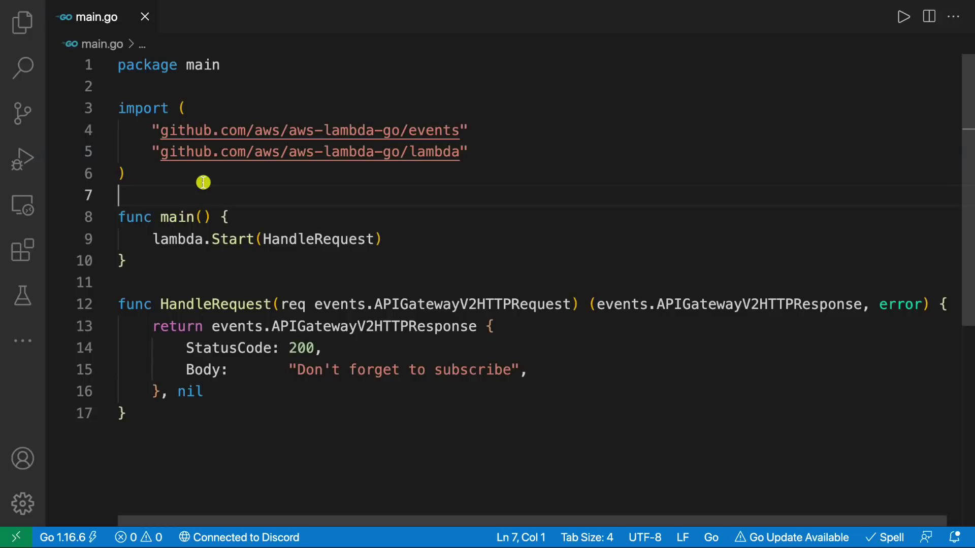
Below the imports, declare a Person struct (name string) and a people slice with Jamila and Alex.
{"action": "key", "text": "Up"}
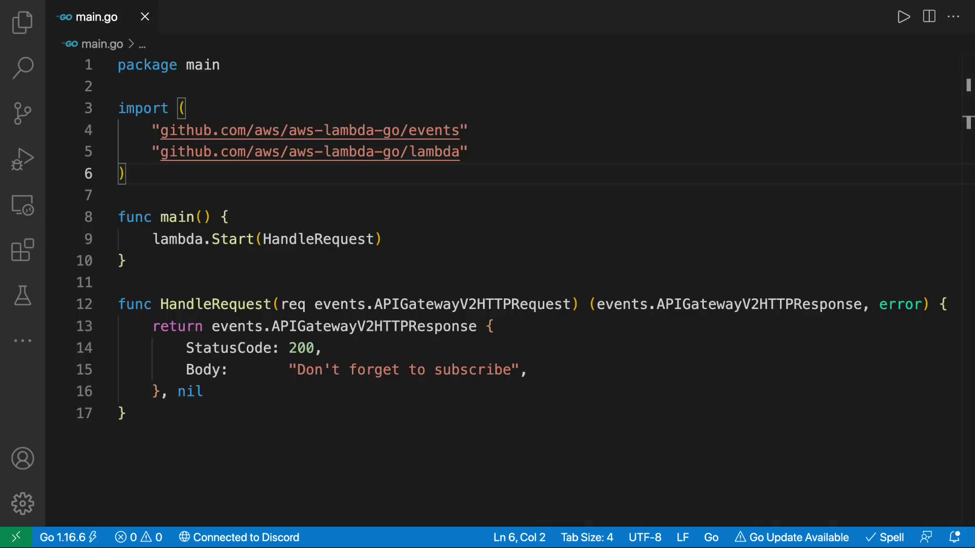
{"action": "key", "text": "Return"}
{"action": "key", "text": "Return"}
{"action": "type", "text": "type Person"}
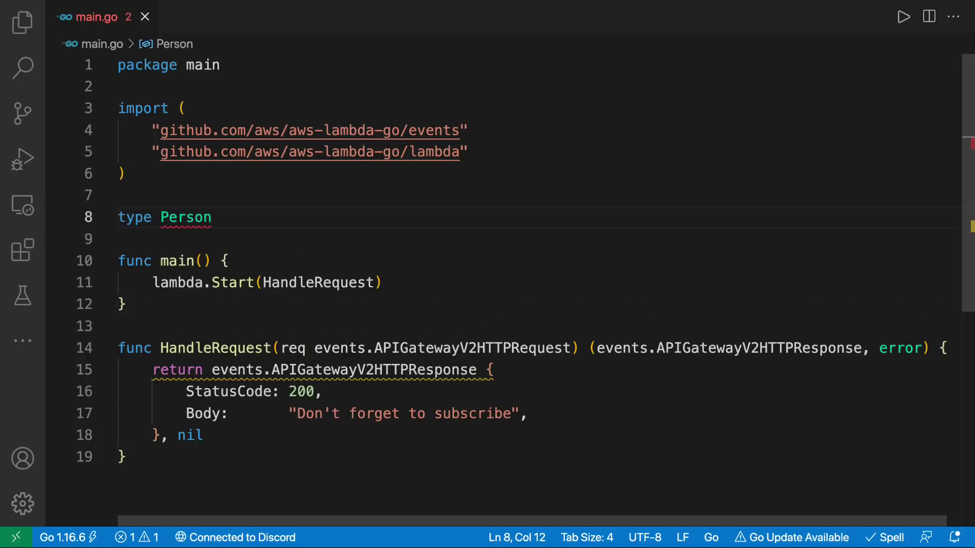
{"action": "type", "text": " sr"}
{"action": "key", "text": "BackSpace"}
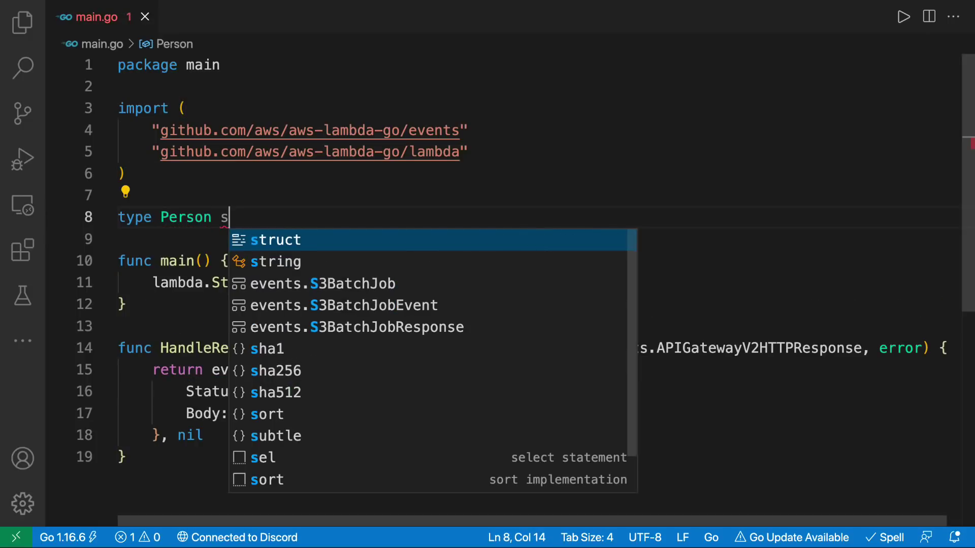
{"action": "key", "text": "Tab"}
{"action": "type", "text": "{}"}
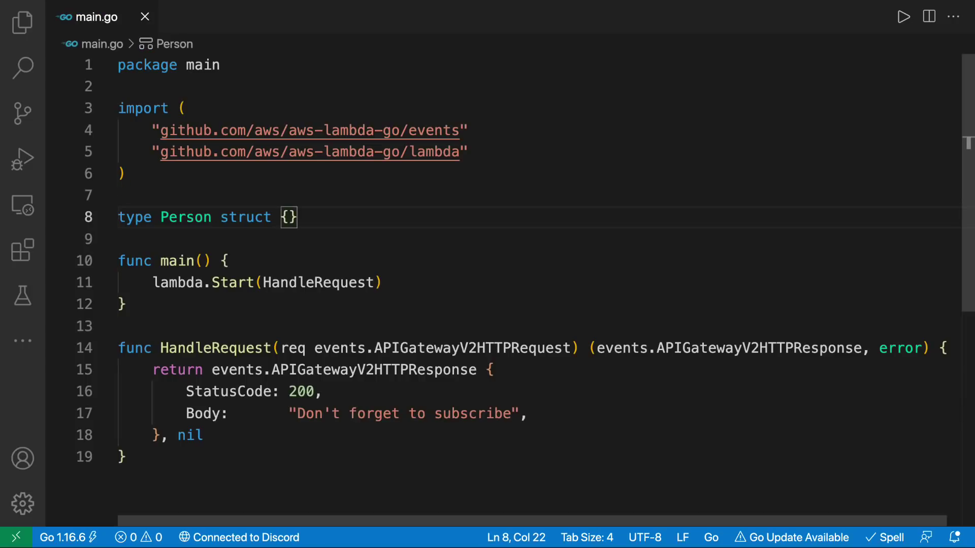
{"action": "key", "text": "Return"}
{"action": "type", "text": "name "}
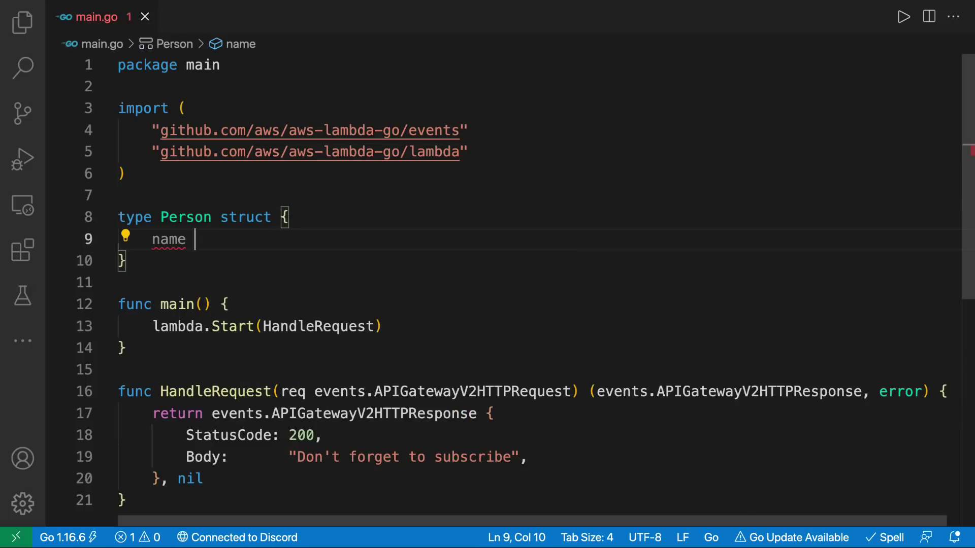
{"action": "type", "text": "string"}
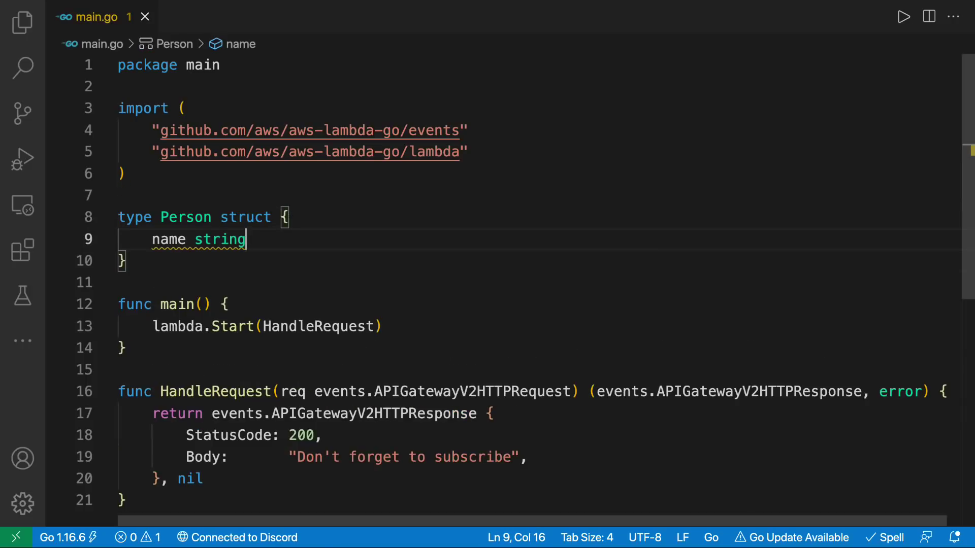
{"action": "key", "text": "Down"}
{"action": "key", "text": "Return"}
{"action": "key", "text": "Return"}
{"action": "type", "text": "var people = []Person"}
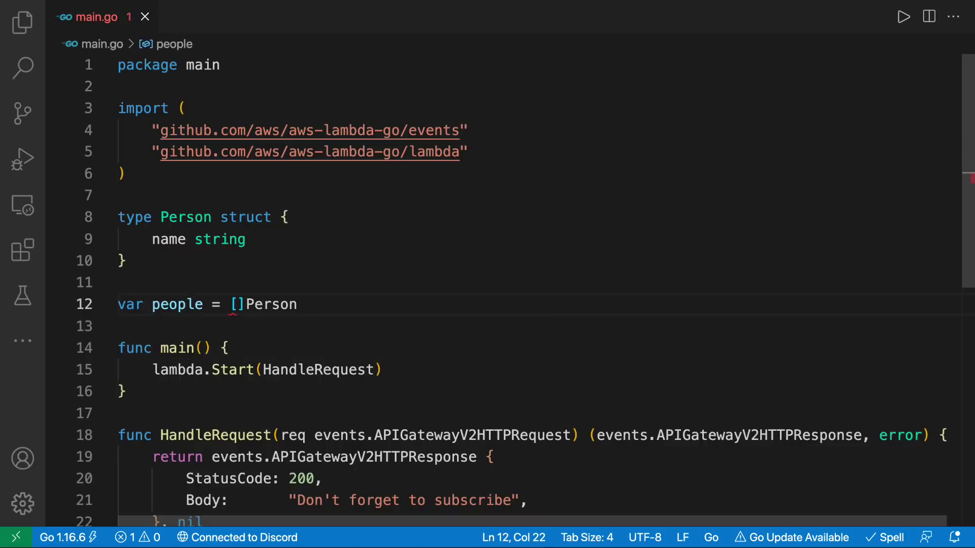
{"action": "type", "text": "{{\"Jamila\""}
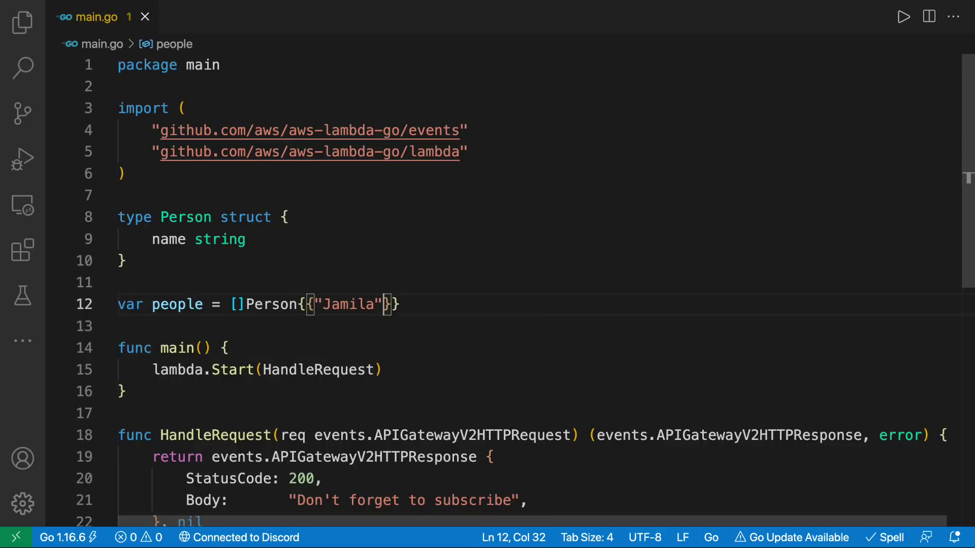
{"action": "type", "text": "}, {\"Alex\"}"}
{"action": "scroll", "coordinate": [499, 374], "scroll_direction": "down", "scroll_amount": 3}
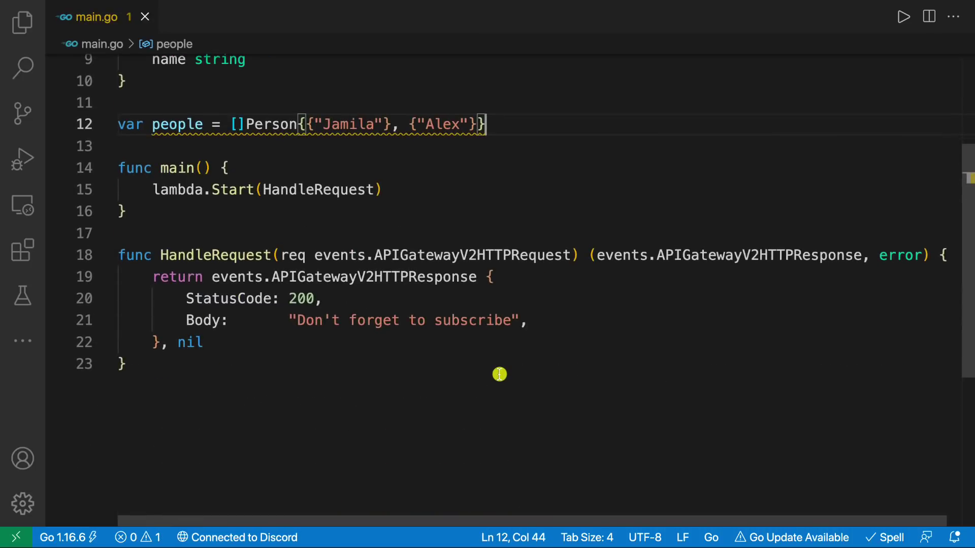
Add m, err := json.Marshal(people) and an if err != nil check in HandleRequest.
{"action": "key", "text": "Down"}
{"action": "key", "text": "Down"}
{"action": "key", "text": "Down"}
{"action": "key", "text": "End"}
{"action": "key", "text": "Return"}
{"action": "type", "text": "json.Marshal(people"}
{"action": "key", "text": "Home"}
{"action": "type", "text": "m, err :"}
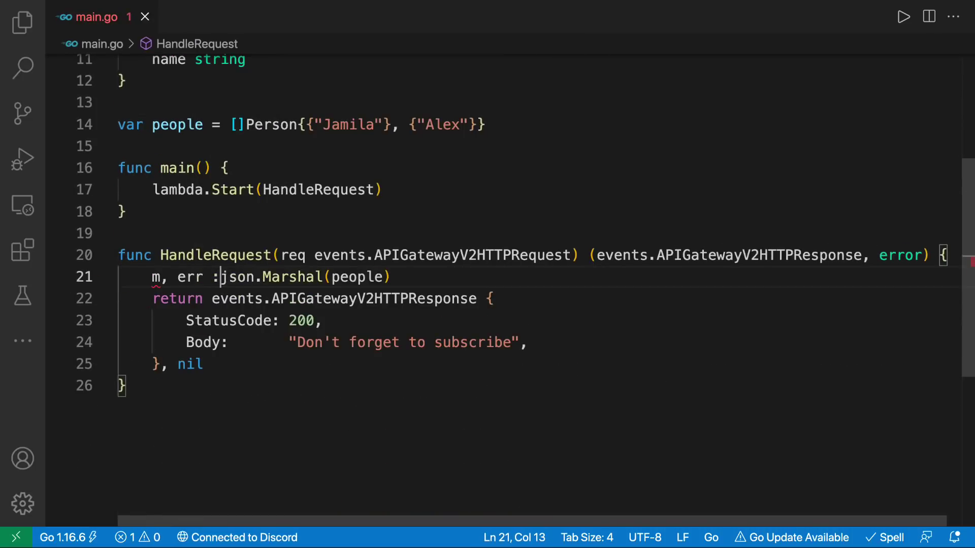
{"action": "type", "text": "="}
{"action": "key", "text": "End"}
{"action": "key", "text": "Return"}
{"action": "type", "text": "if"}
{"action": "key", "text": "Tab"}
{"action": "type", "text": "err != nil"}
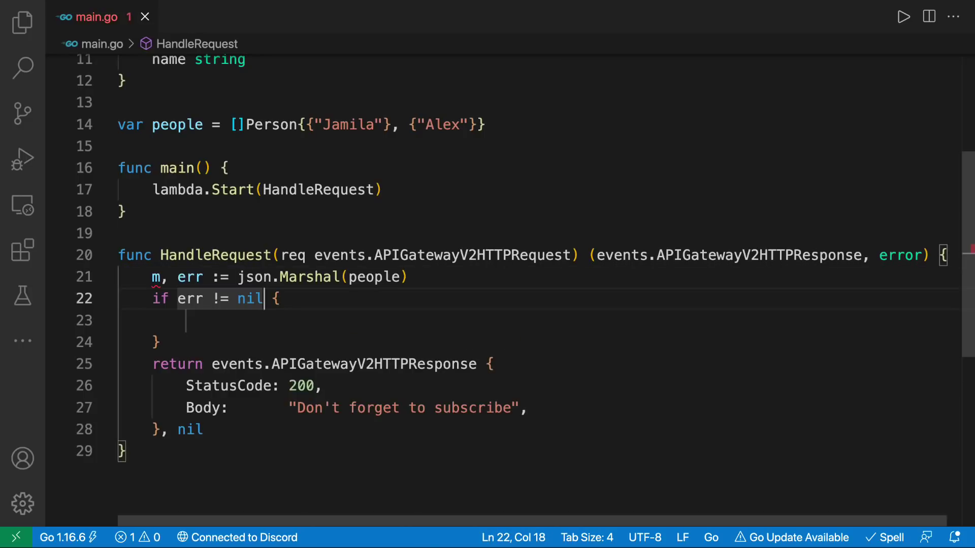
Make the error branch print err.Error() and return a 500 response.
{"action": "key", "text": "Down"}
{"action": "type", "text": "return events.APIGatewayV2HTTPResponse { \t\t\tStatusCode: 200, \t\t\tBody:       \"Don't forget to subscribe\", \t\t}, nil"}
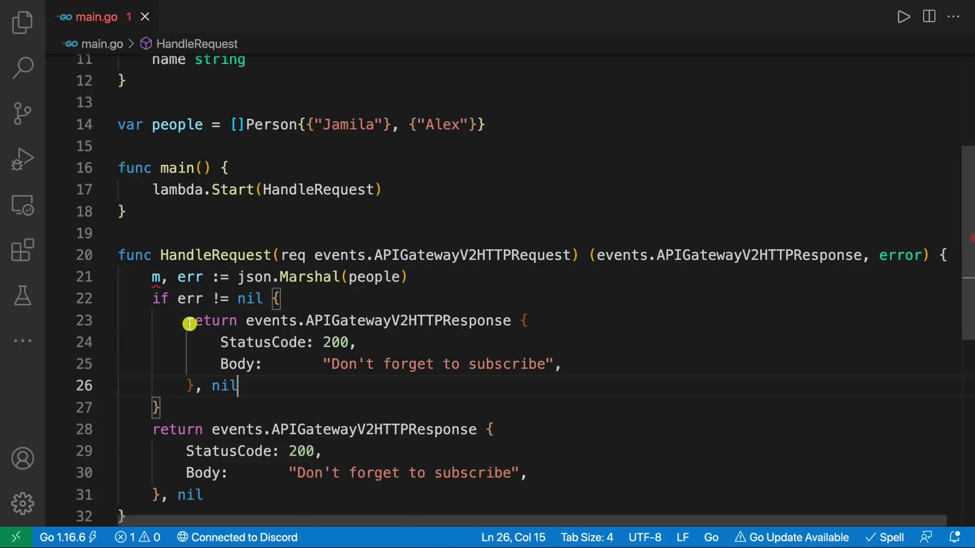
{"action": "key", "text": "Up"}
{"action": "key", "text": "Up"}
{"action": "key", "text": "ctrl+d"}
{"action": "type", "text": "500"}
{"action": "key", "text": "Down"}
{"action": "key", "text": "ctrl+d"}
{"action": "type", "text": "oops something went w"}
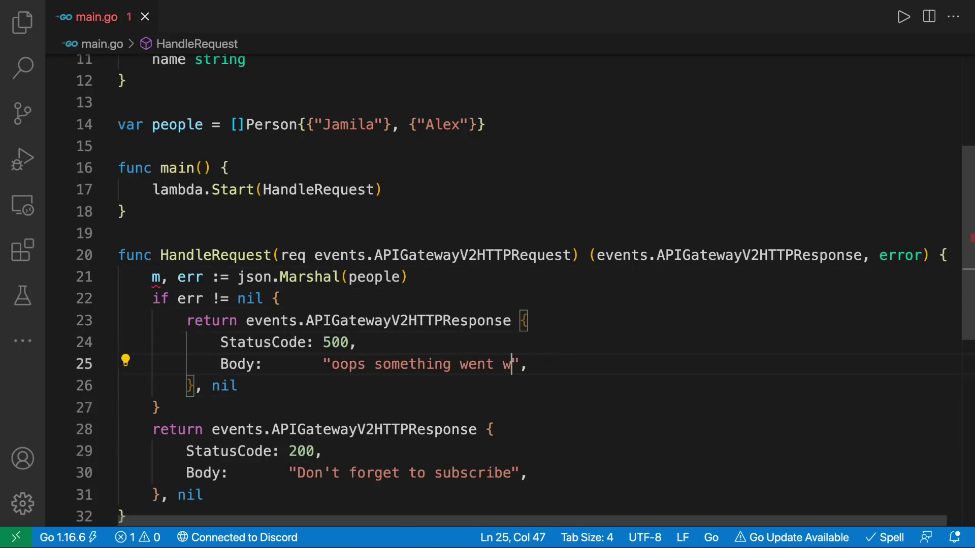
{"action": "type", "text": "rong"}
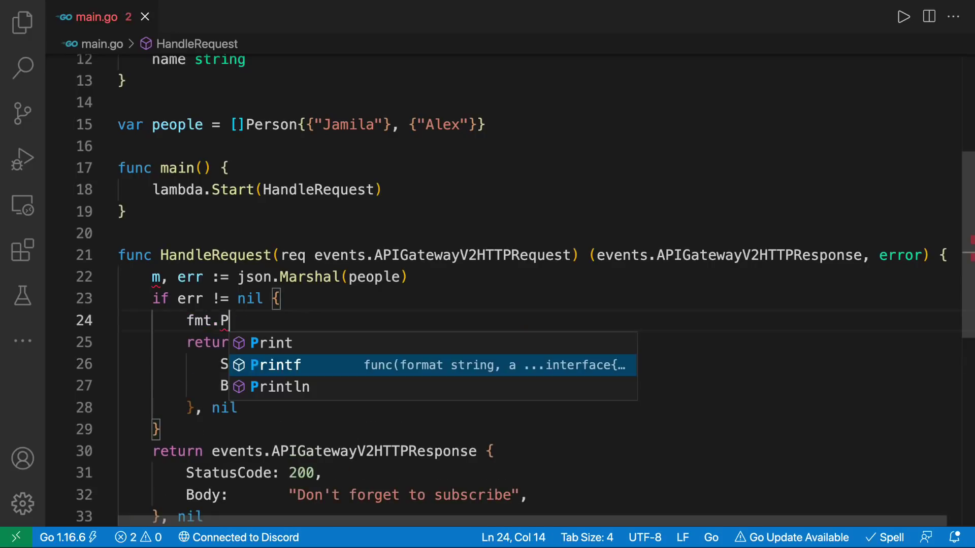
{"action": "key", "text": "Down"}
{"action": "key", "text": "Down"}
{"action": "key", "text": "Return"}
{"action": "type", "text": "(err"}
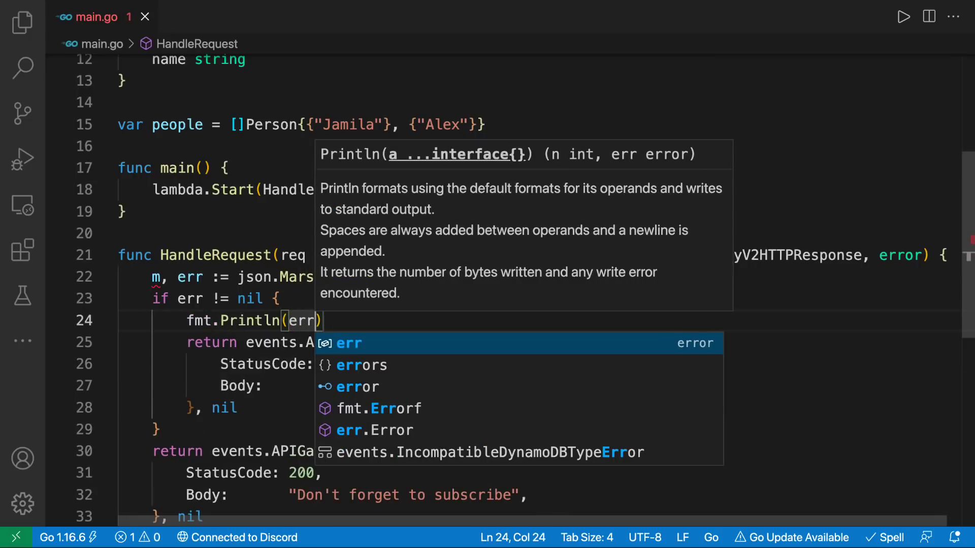
{"action": "key", "text": "Escape"}
{"action": "type", "text": "."}
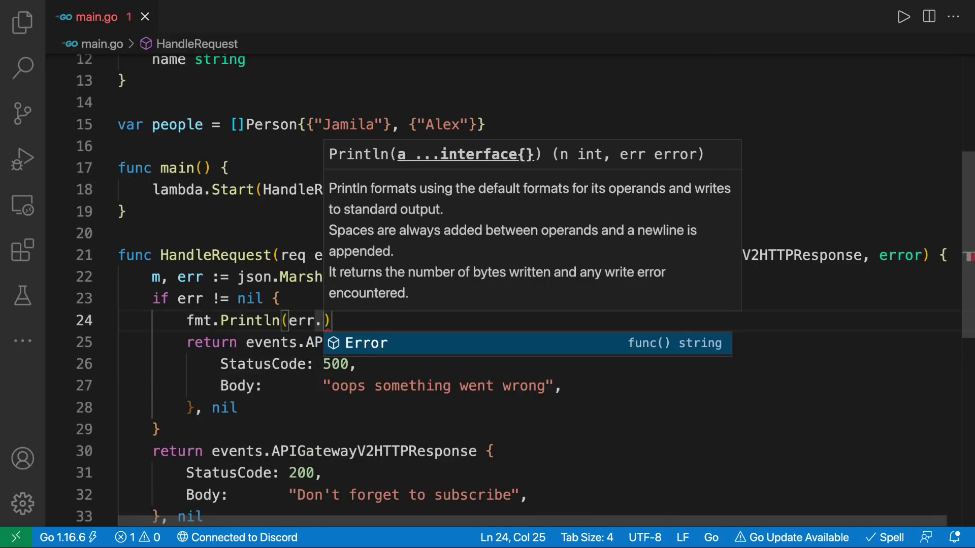
{"action": "key", "text": "Return"}
{"action": "type", "text": "()"}
{"action": "scroll", "coordinate": [473, 365], "scroll_direction": "down", "scroll_amount": 5}
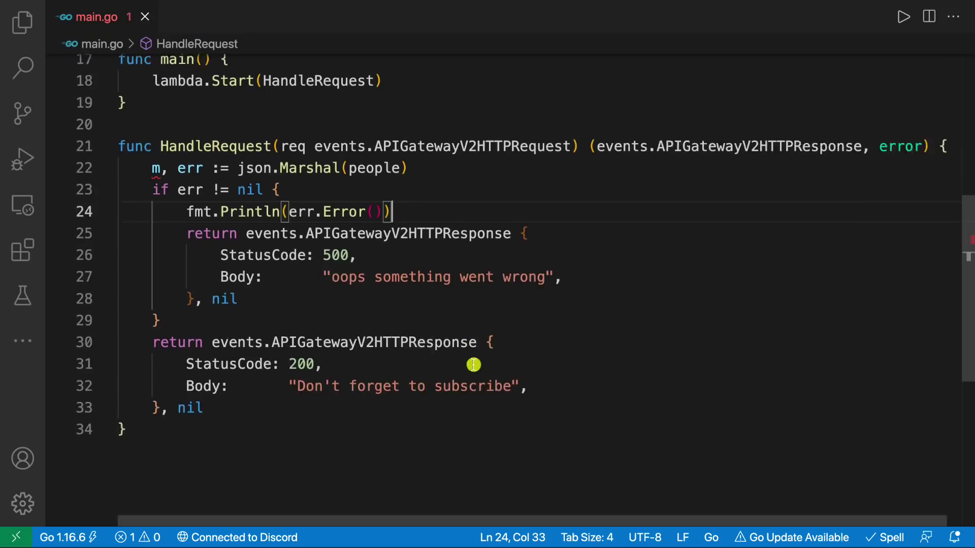
{"action": "scroll", "coordinate": [472, 364], "scroll_direction": "down", "scroll_amount": 1}
Replace the subscribe message in the success response body with string(m).
{"action": "double_click", "coordinate": [404, 344]}
{"action": "type", "text": "string"}
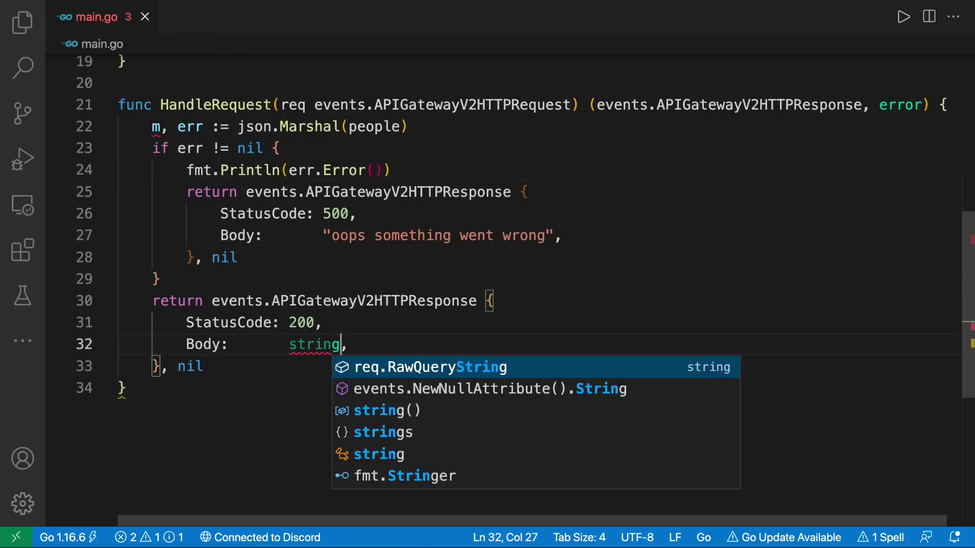
{"action": "type", "text": "("}
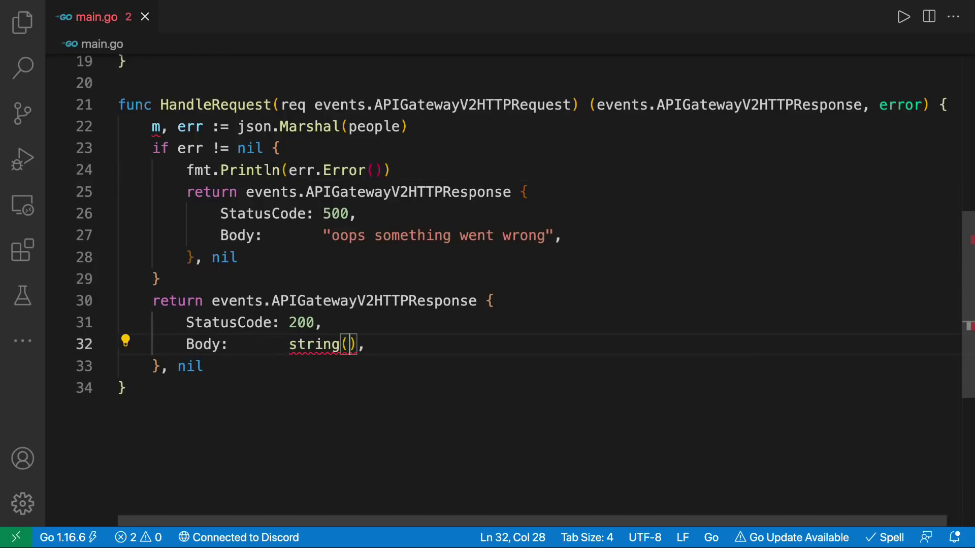
{"action": "type", "text": "m"}
{"action": "key", "text": "Escape"}
{"action": "key", "text": "Right"}
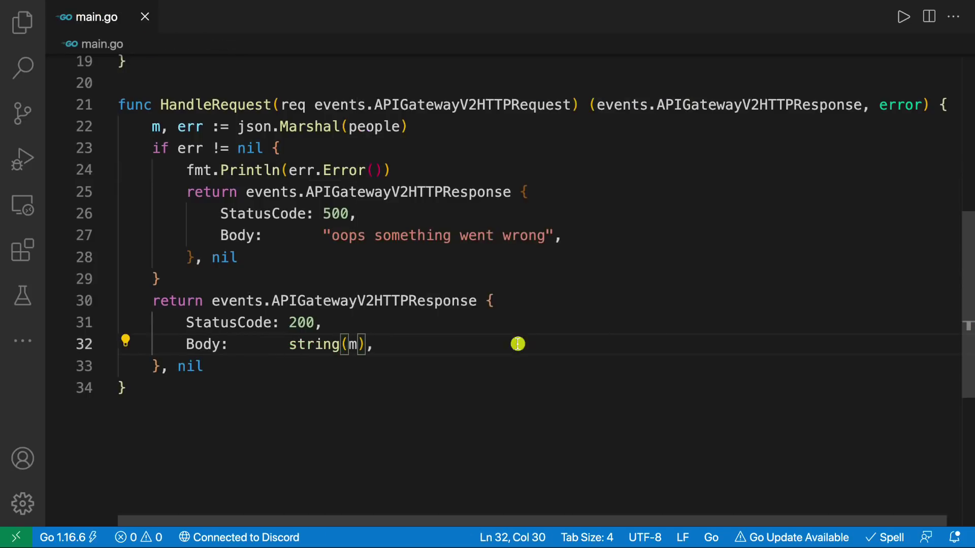
{"action": "scroll", "coordinate": [518, 345], "scroll_direction": "up", "scroll_amount": 1}
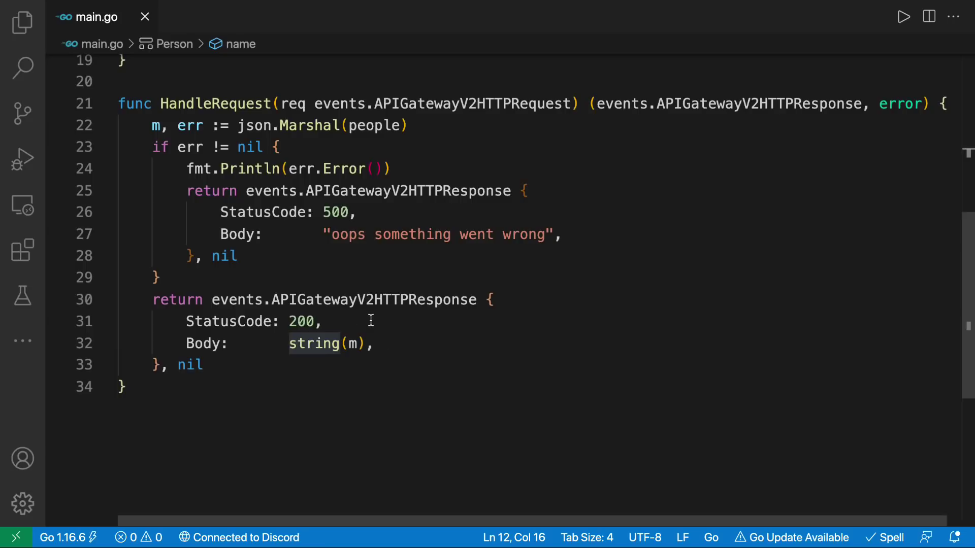
Tag the Person struct field with json:"name" and rename it to the exported Name.
{"action": "left_click_drag", "start_coordinate": [417, 126], "coordinate": [202, 124]}
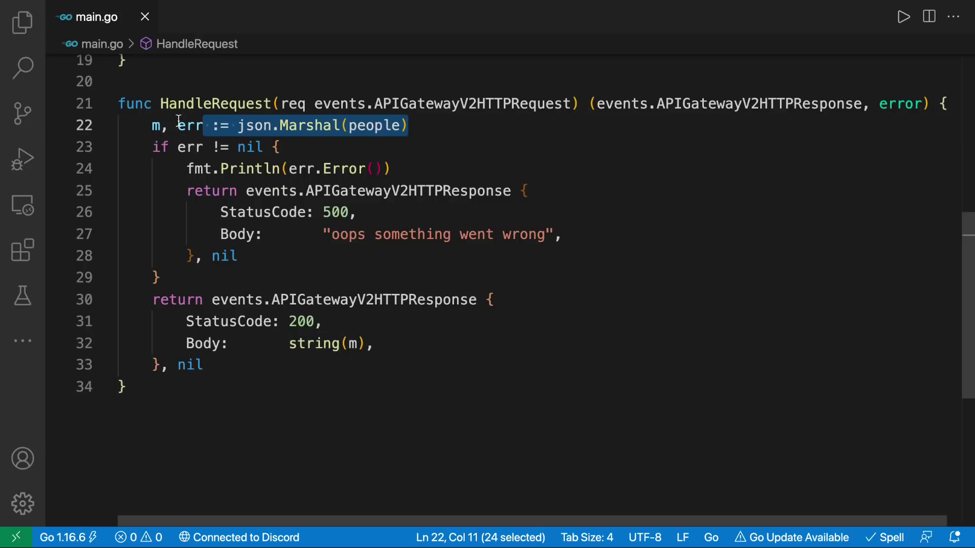
{"action": "scroll", "coordinate": [161, 126], "scroll_direction": "up", "scroll_amount": 5}
{"action": "scroll", "coordinate": [161, 126], "scroll_direction": "up", "scroll_amount": 4}
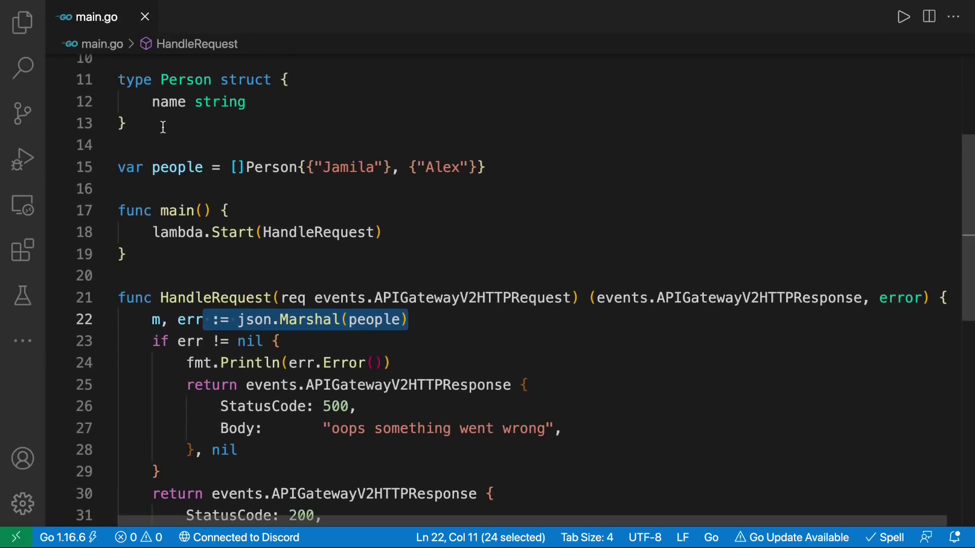
{"action": "scroll", "coordinate": [161, 126], "scroll_direction": "up", "scroll_amount": 2}
{"action": "scroll", "coordinate": [166, 128], "scroll_direction": "up", "scroll_amount": 1}
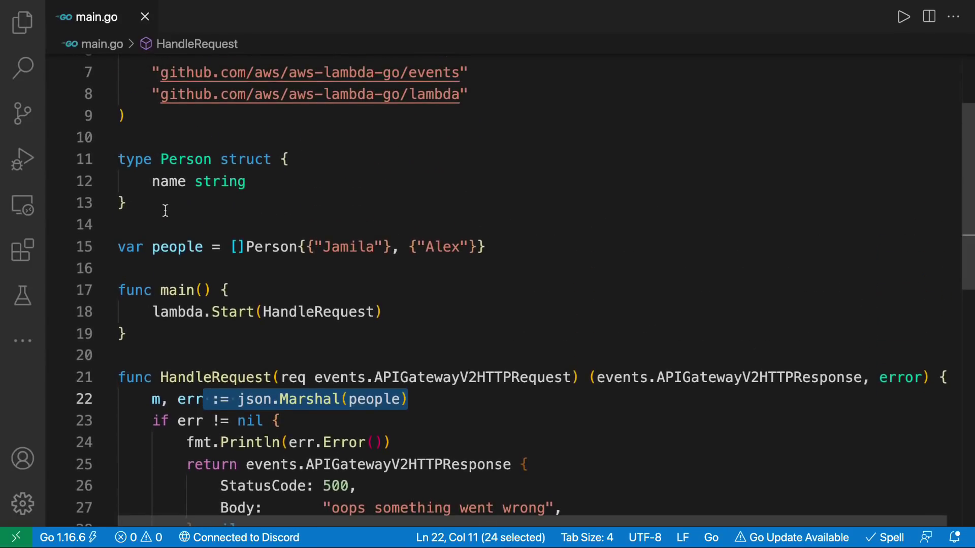
{"action": "left_click", "coordinate": [260, 182]}
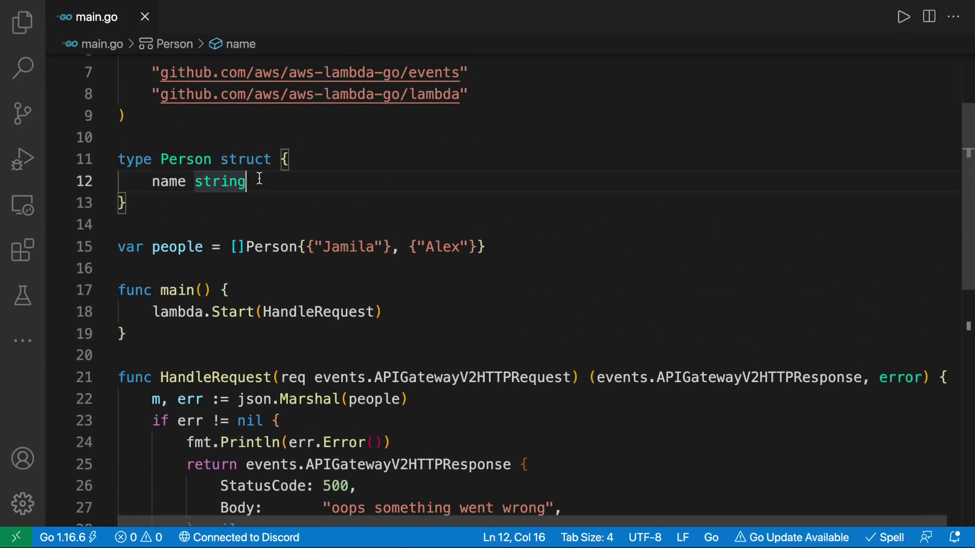
{"action": "left_click_drag", "start_coordinate": [153, 182], "coordinate": [246, 182]}
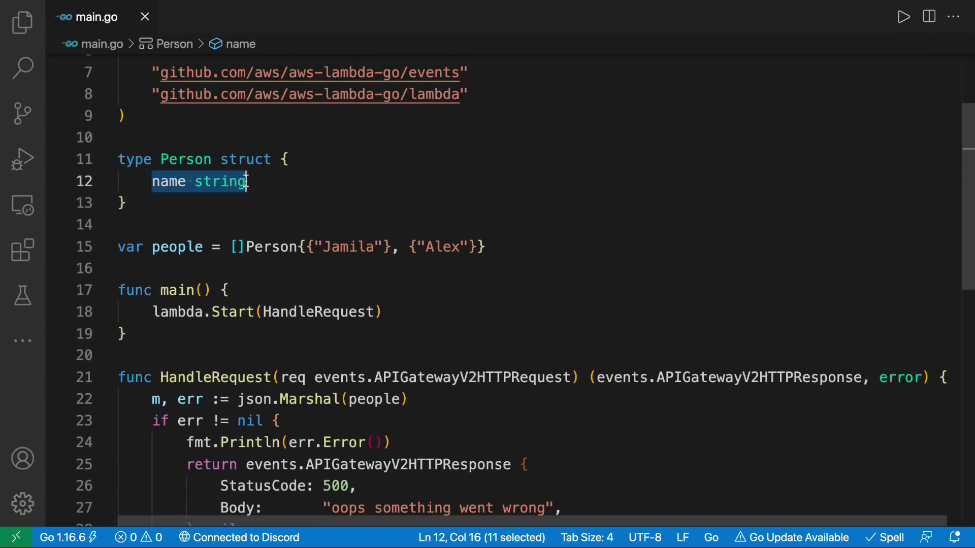
{"action": "left_click", "coordinate": [251, 181]}
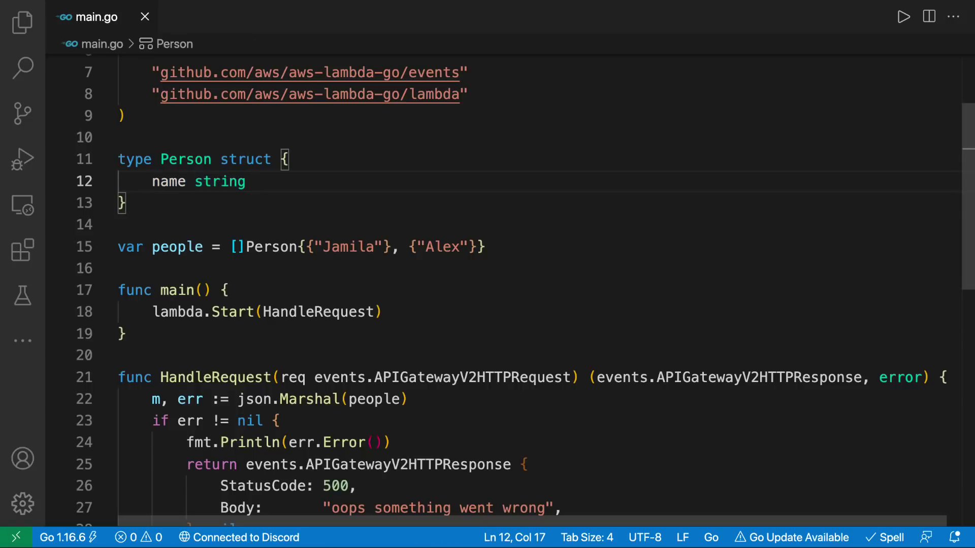
{"action": "type", "text": "`"}
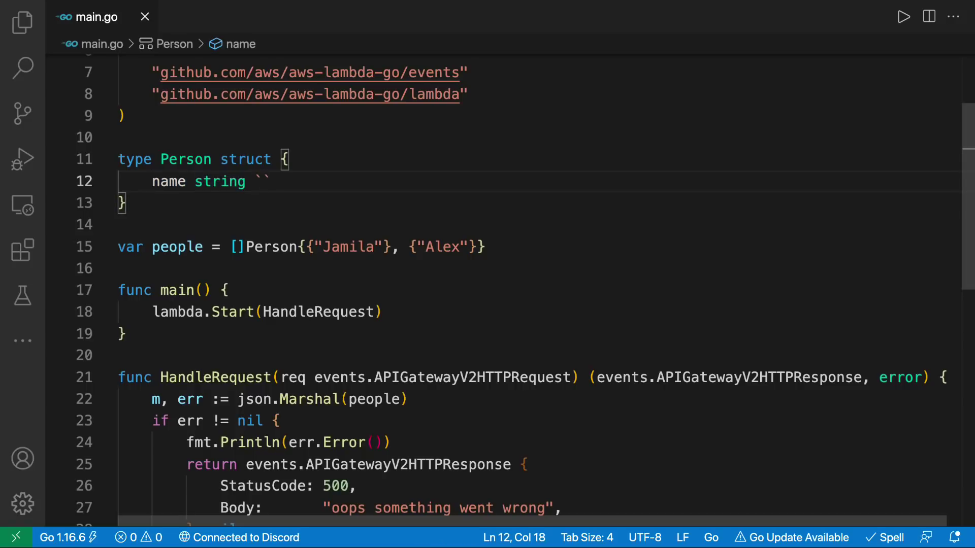
{"action": "type", "text": "json"}
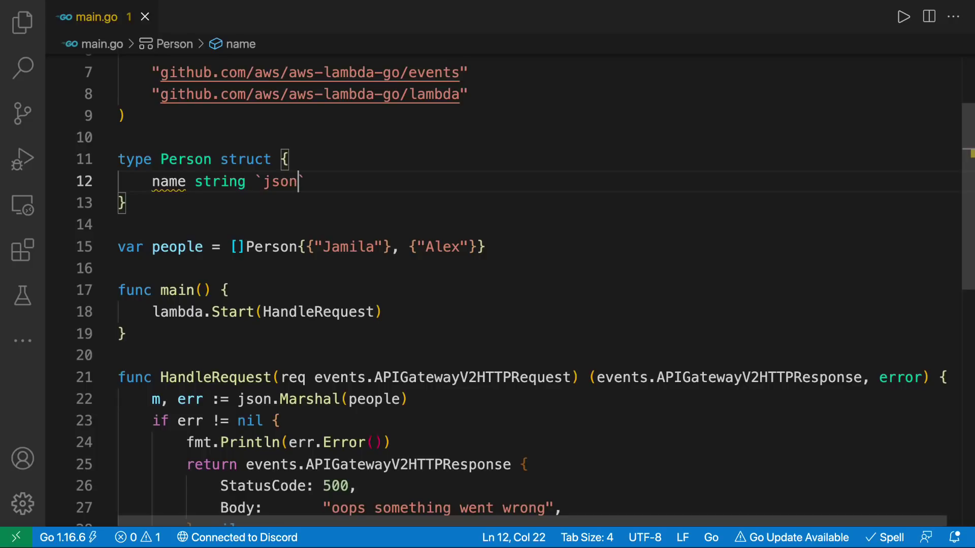
{"action": "type", "text": ": \""}
{"action": "type", "text": "name"}
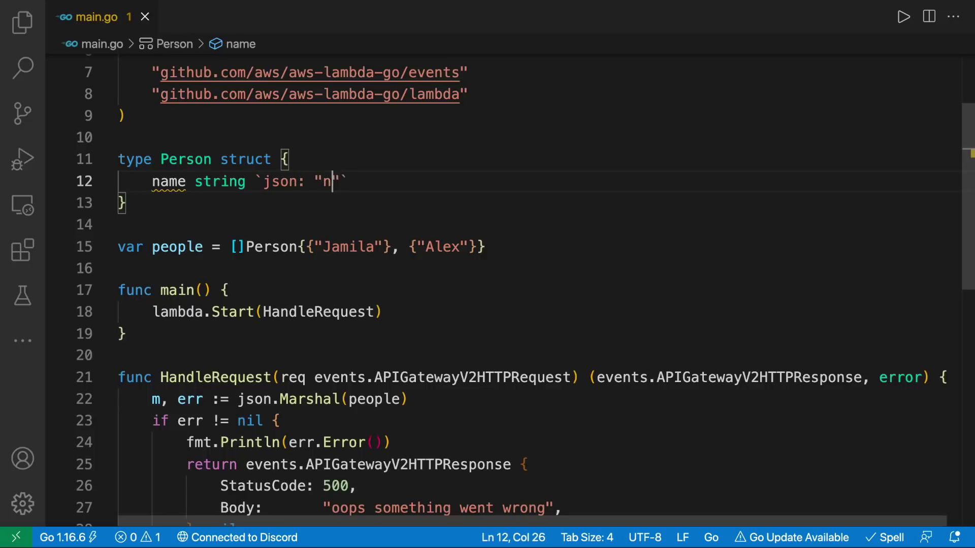
{"action": "left_click", "coordinate": [312, 181]}
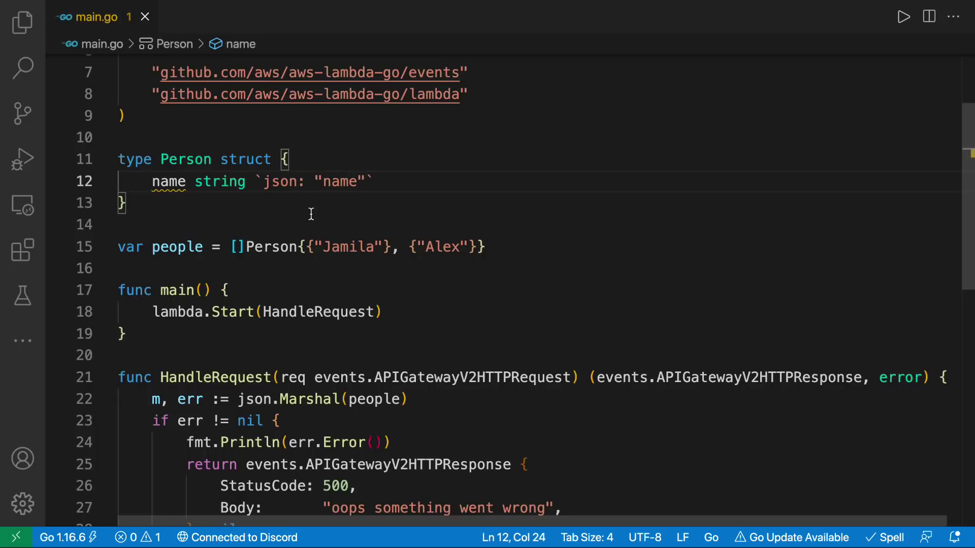
{"action": "key", "text": "BackSpace"}
{"action": "left_click", "coordinate": [162, 182]}
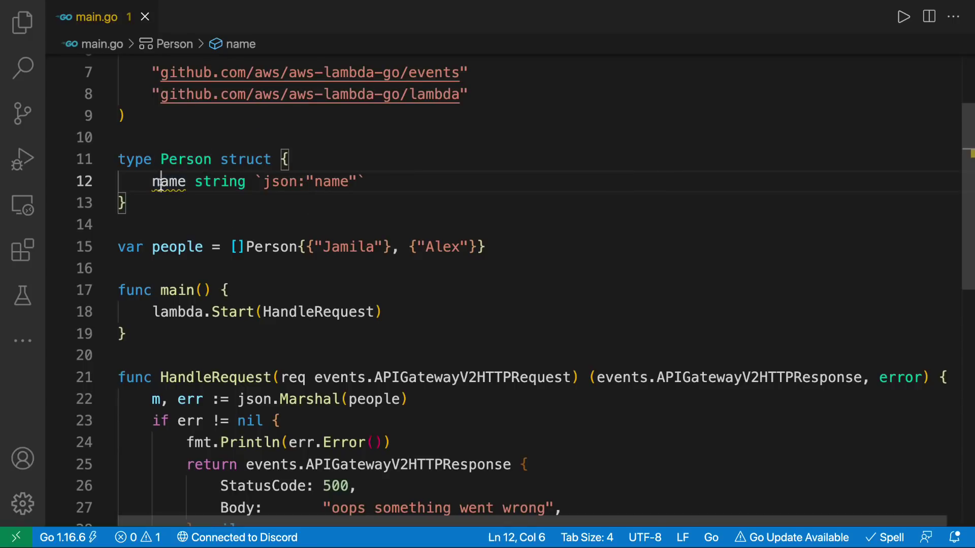
{"action": "key", "text": "BackSpace"}
{"action": "type", "text": "N"}
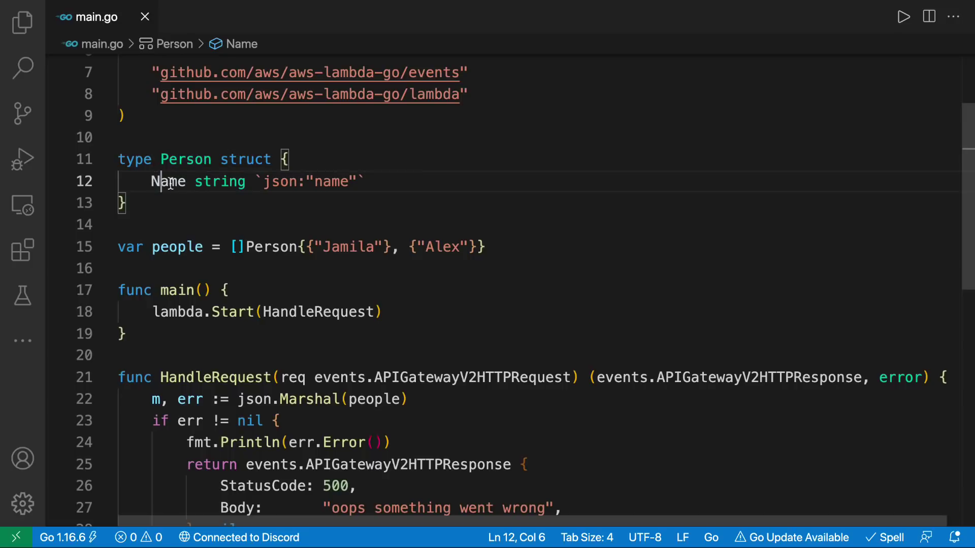
{"action": "key", "text": "BackSpace"}
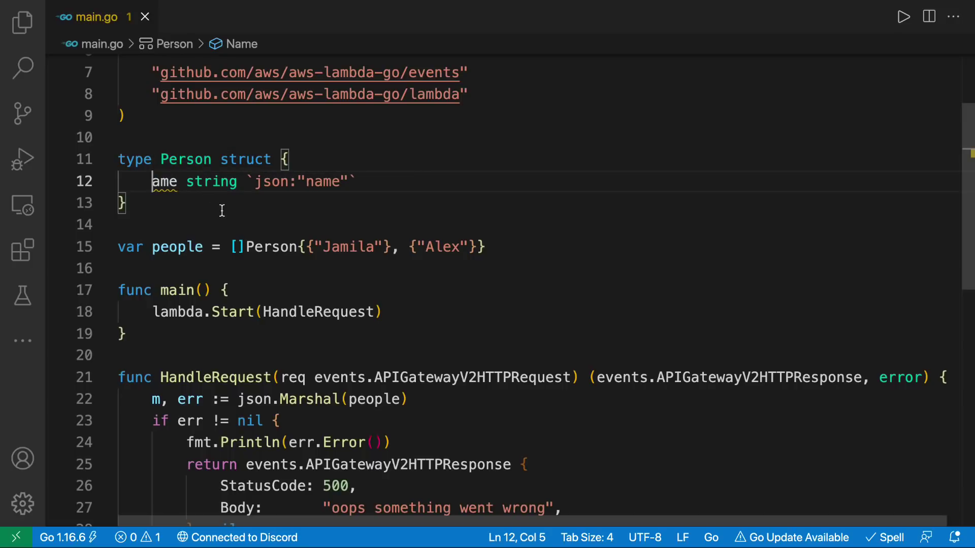
{"action": "type", "text": "n"}
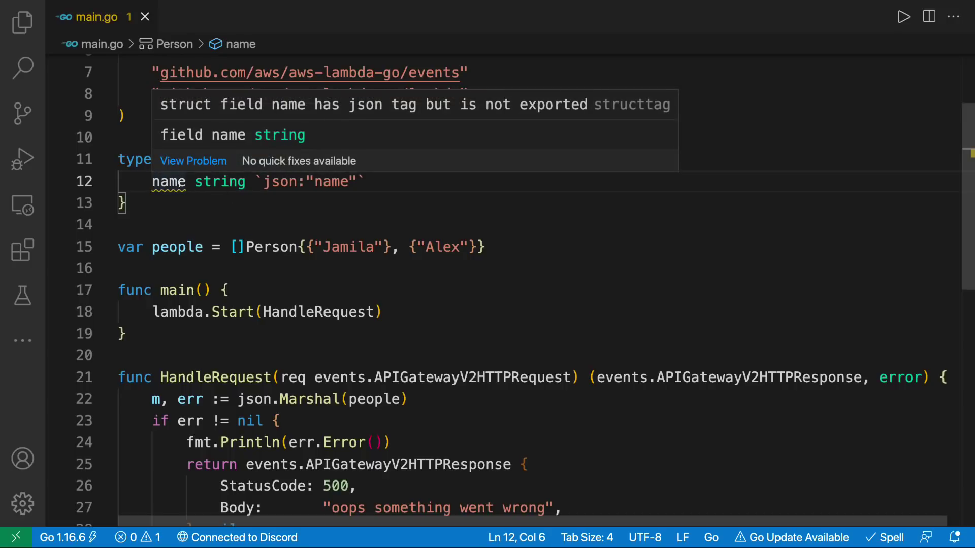
{"action": "mouse_move", "coordinate": [168, 181]}
{"action": "key", "text": "BackSpace"}
{"action": "type", "text": "N"}
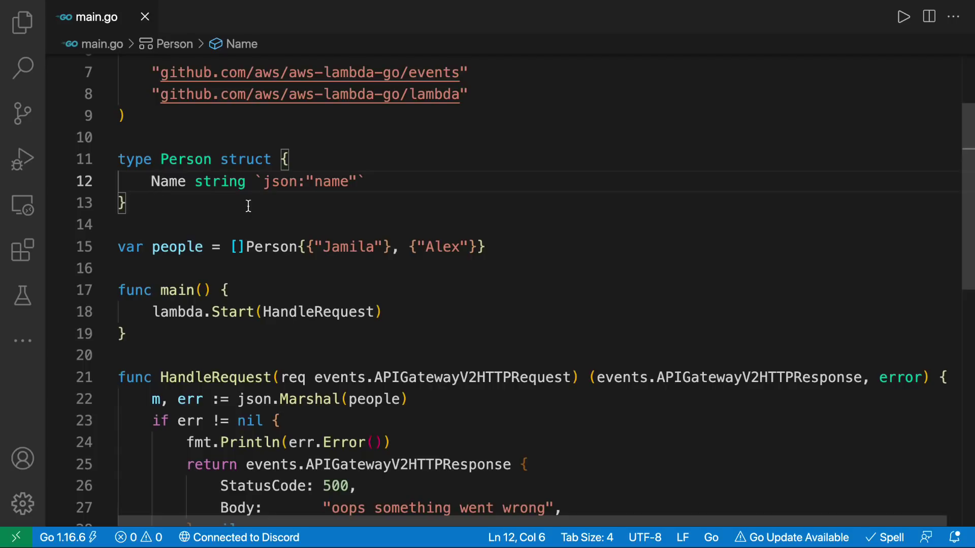
Rebuild the Go binary with GOOS=linux GOARCH=amd64 go build -o main.
{"action": "key", "text": "ctrl+grave"}
{"action": "key", "text": "Up"}
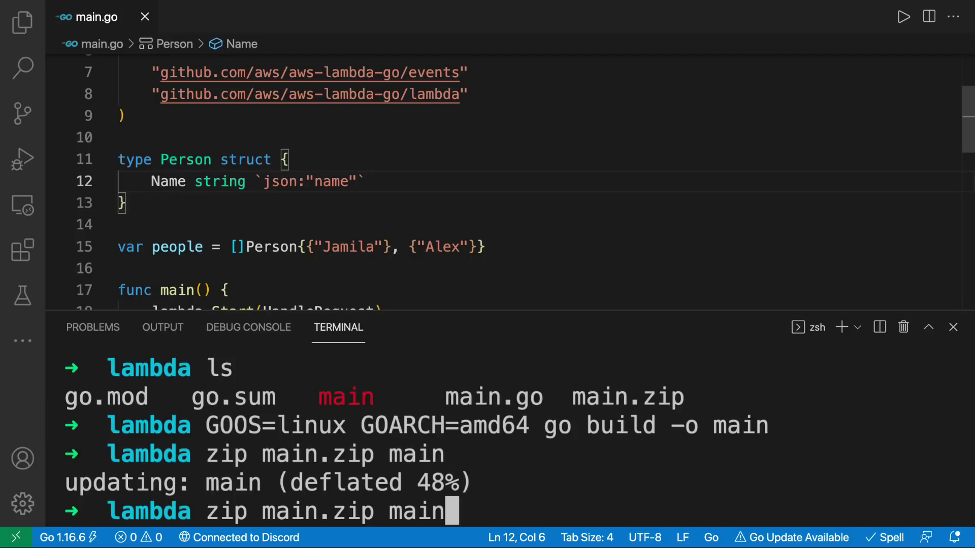
{"action": "key", "text": "Up"}
{"action": "key", "text": "ctrl+l"}
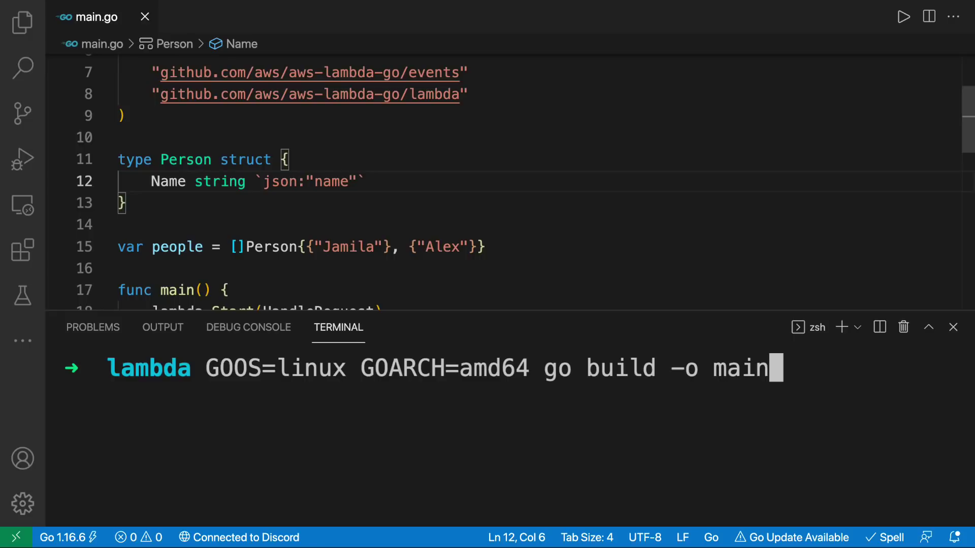
{"action": "key", "text": "Return"}
Re-zip the binary into main.zip and switch to the Lambda console.
{"action": "key", "text": "Up"}
{"action": "key", "text": "Up"}
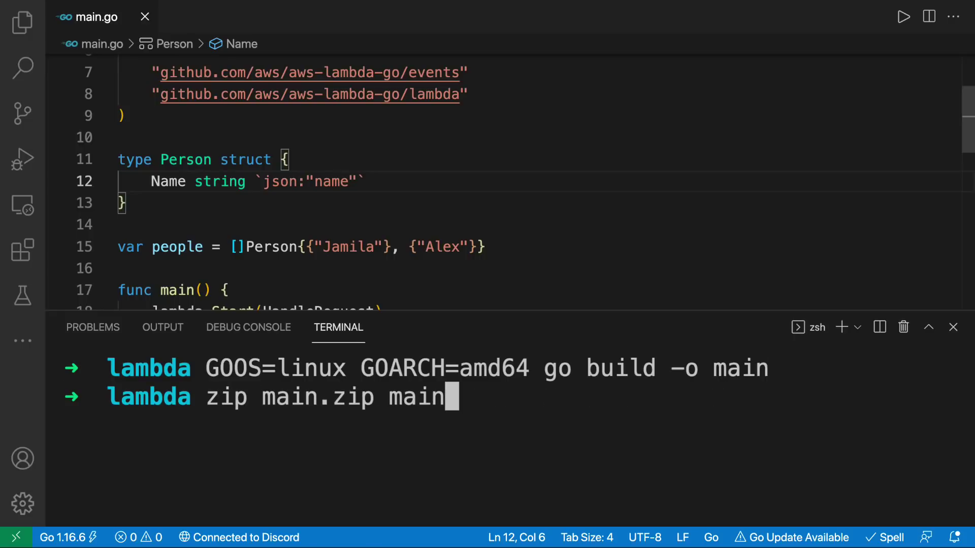
{"action": "key", "text": "Return"}
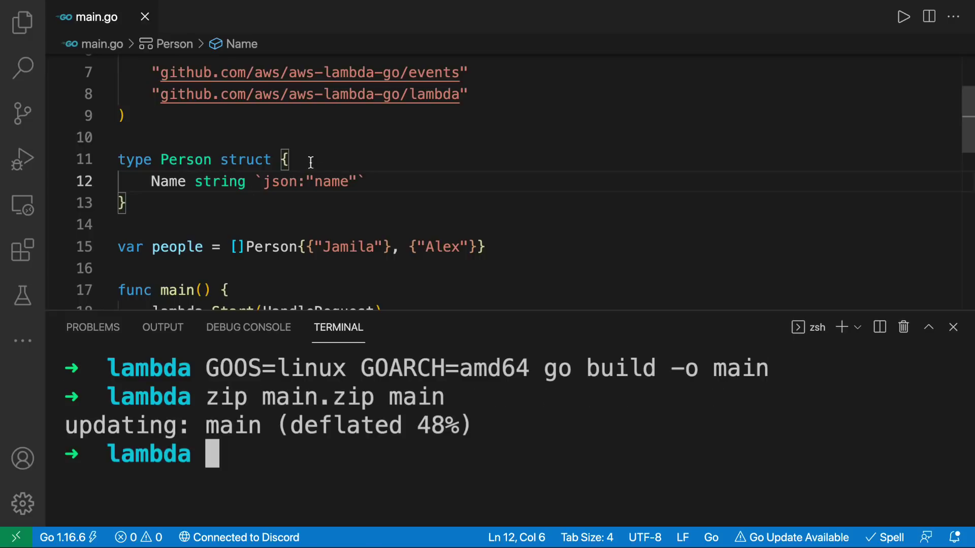
{"action": "key", "text": "ctrl+Right"}
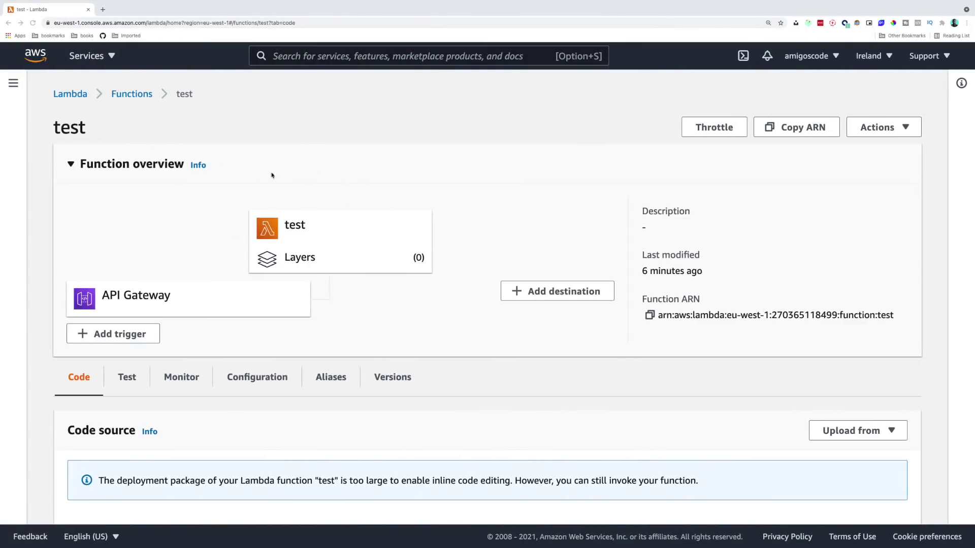
Upload main.zip from the lambda folder as the test function's code and save.
{"action": "left_click", "coordinate": [872, 432]}
{"action": "left_click", "coordinate": [846, 454]}
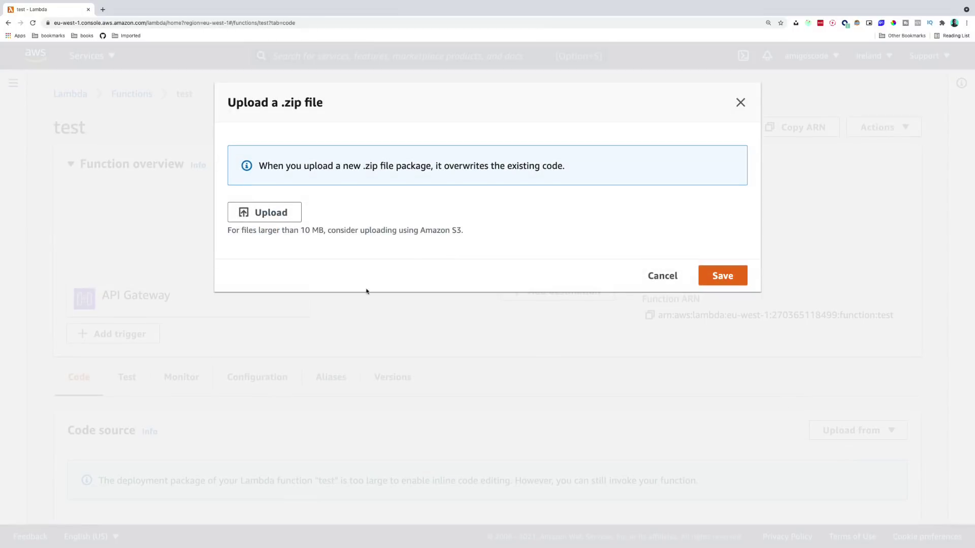
{"action": "left_click", "coordinate": [270, 213]}
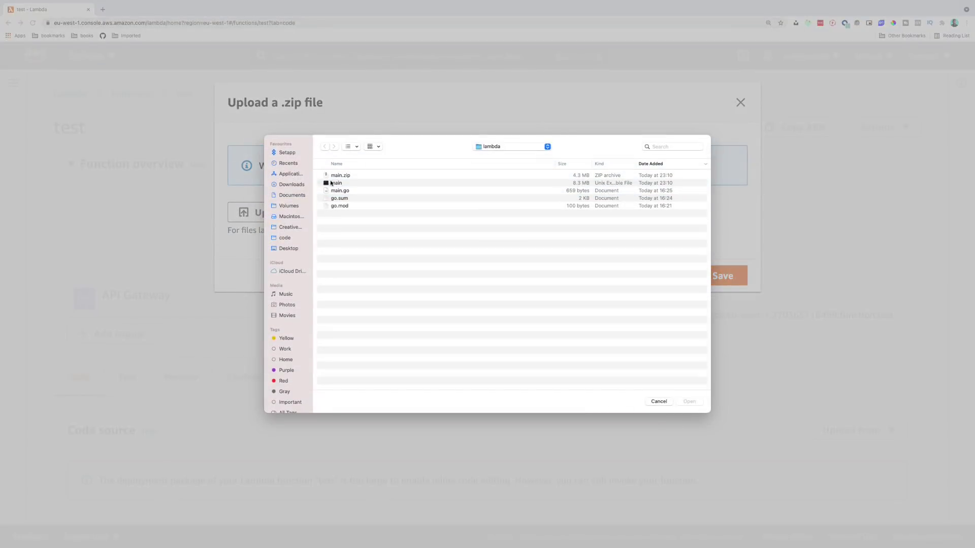
{"action": "left_click", "coordinate": [339, 176]}
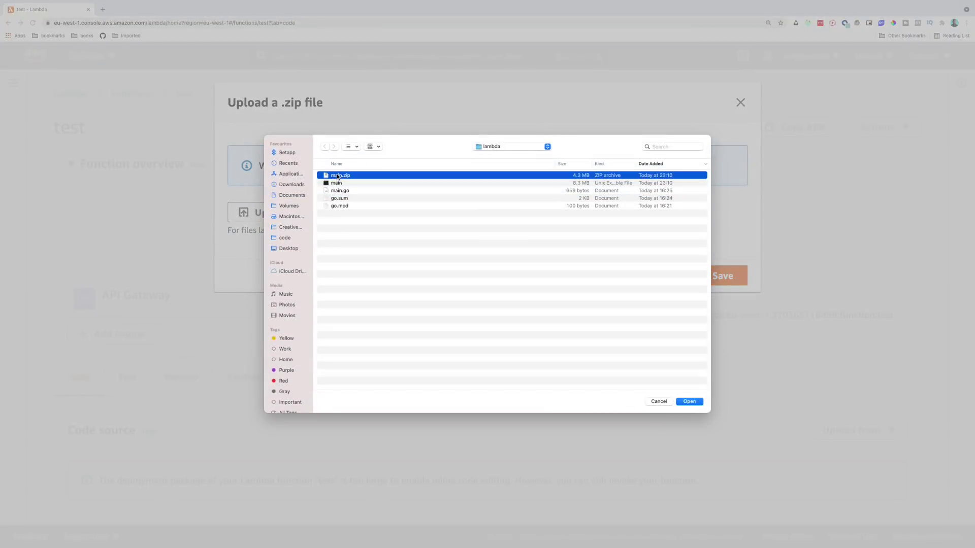
{"action": "left_click", "coordinate": [690, 401]}
{"action": "left_click", "coordinate": [722, 276]}
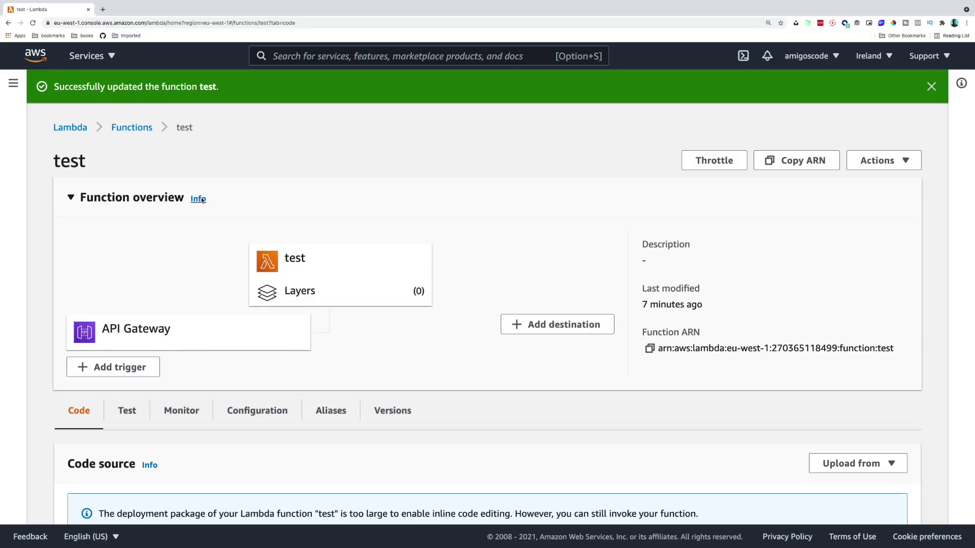
Open the test API in API Gateway and load its $default stage invoke URL.
{"action": "left_click", "coordinate": [310, 57]}
{"action": "type", "text": "apig"}
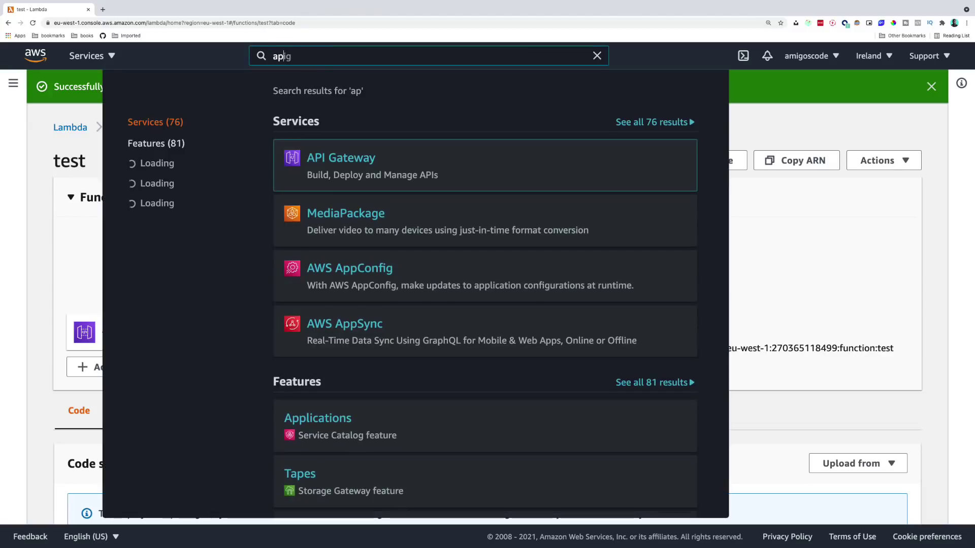
{"action": "left_click", "coordinate": [342, 157]}
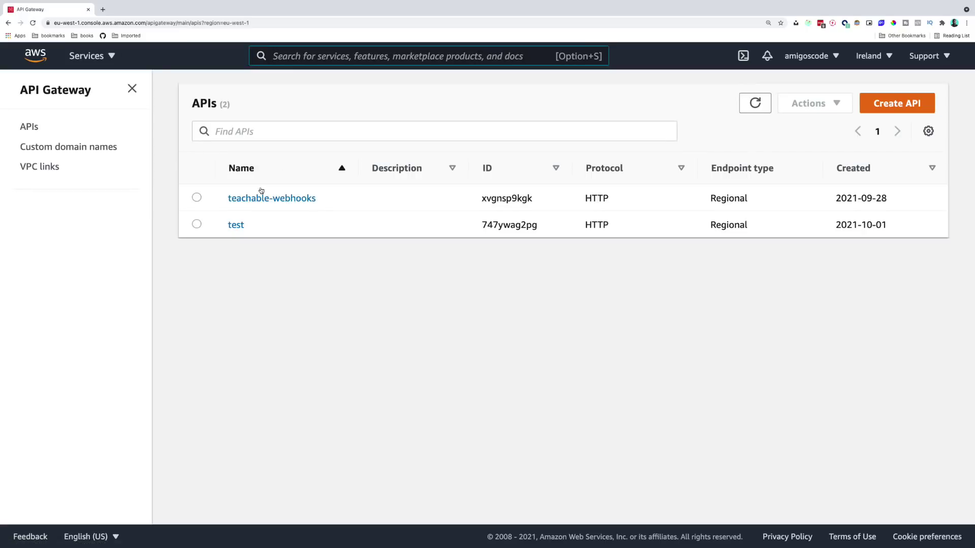
{"action": "left_click", "coordinate": [236, 225]}
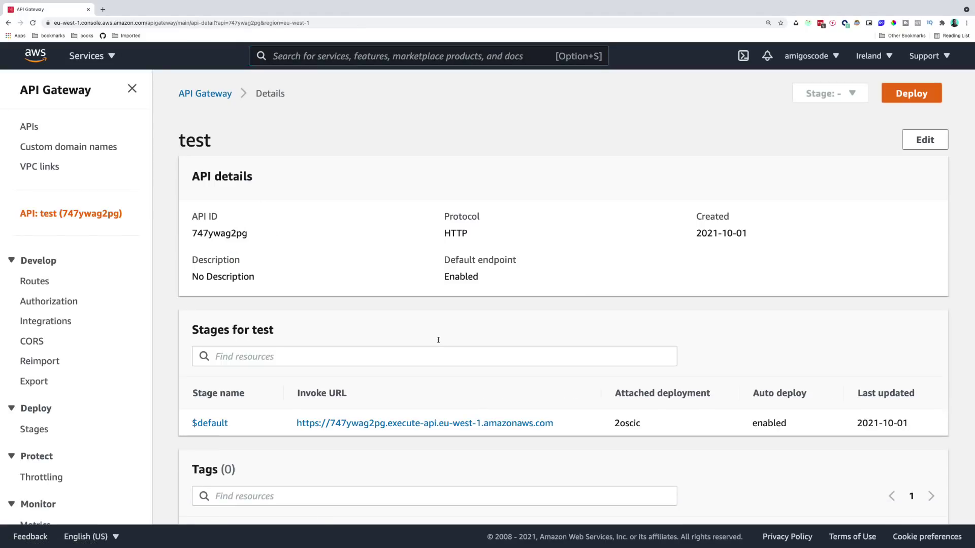
{"action": "left_click", "coordinate": [382, 424]}
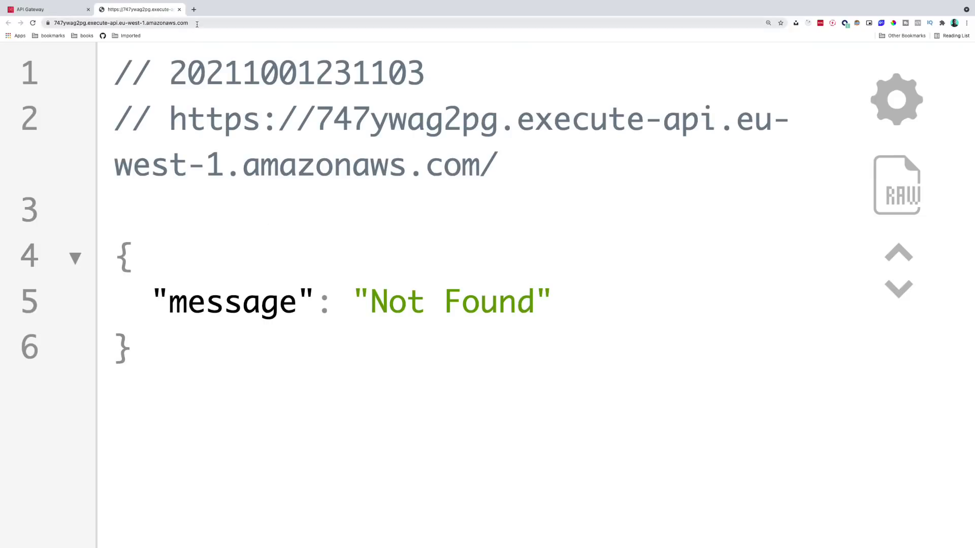
Load the invoke URL with /test appended to get the Jamila and Alex names.
{"action": "left_click", "coordinate": [197, 23]}
{"action": "type", "text": "/test"}
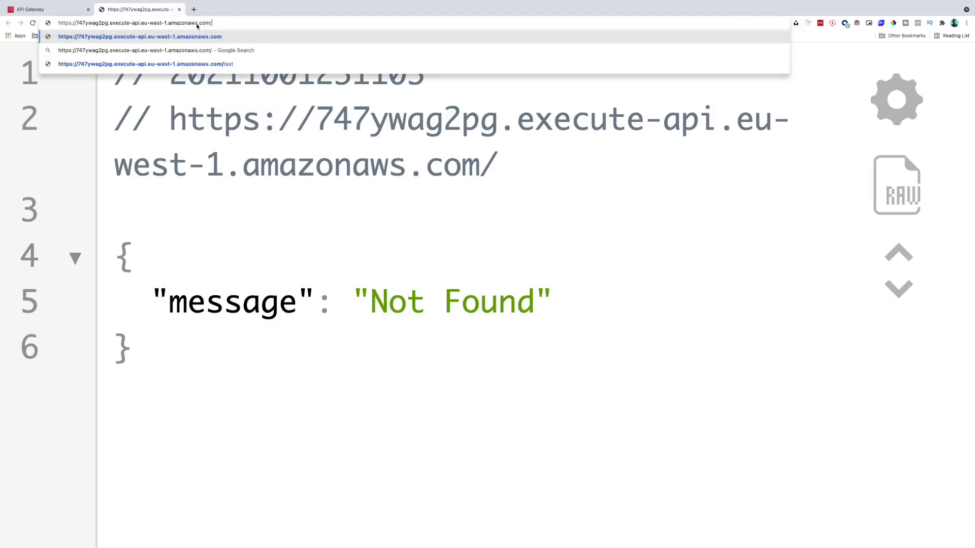
{"action": "key", "text": "Return"}
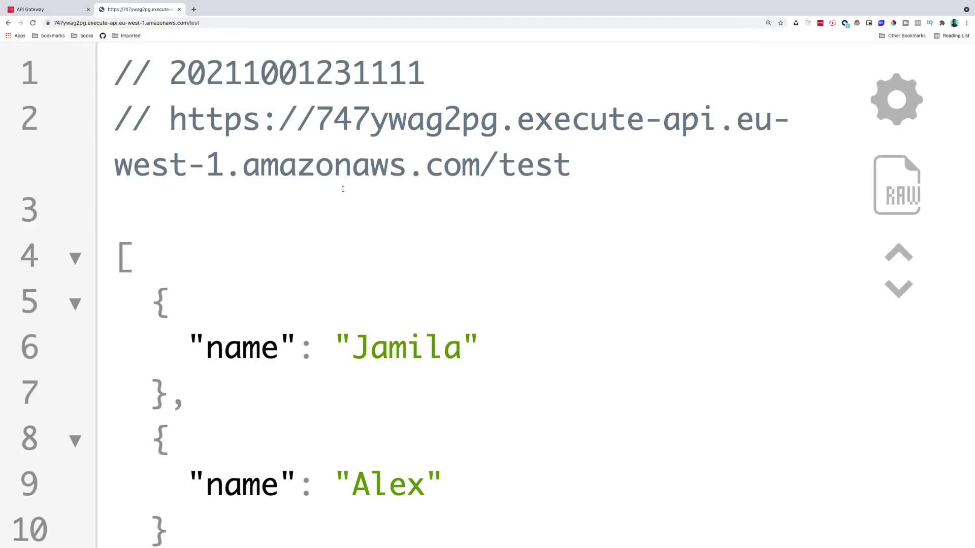
{"action": "scroll", "coordinate": [394, 249], "scroll_direction": "down", "scroll_amount": 2}
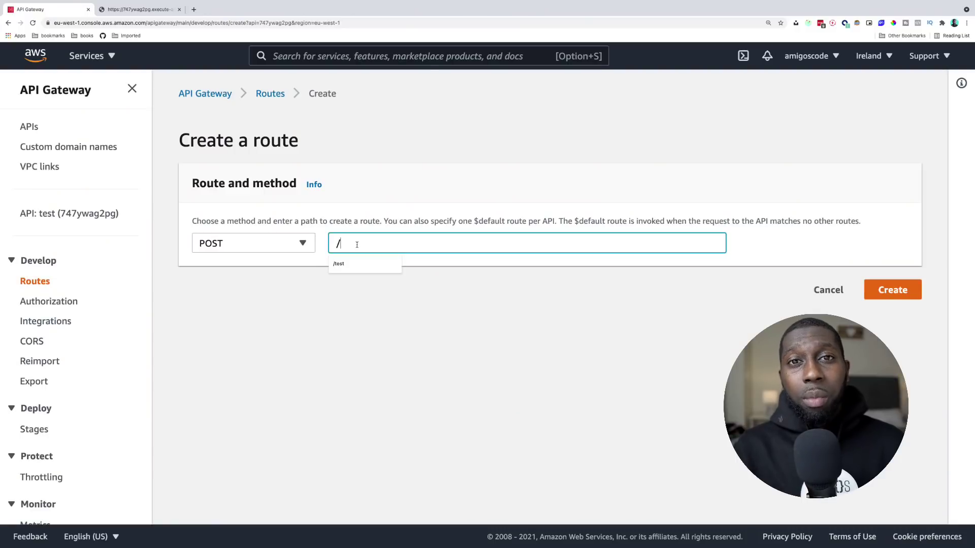
{"action": "type", "text": "test"}
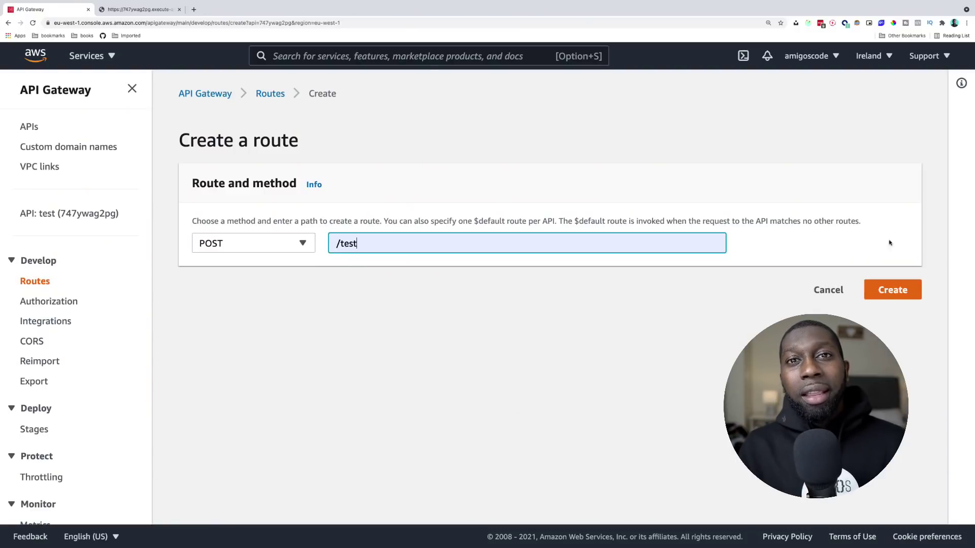
Create the POST /test route and choose Lambda function as its integration type.
{"action": "left_click", "coordinate": [319, 344]}
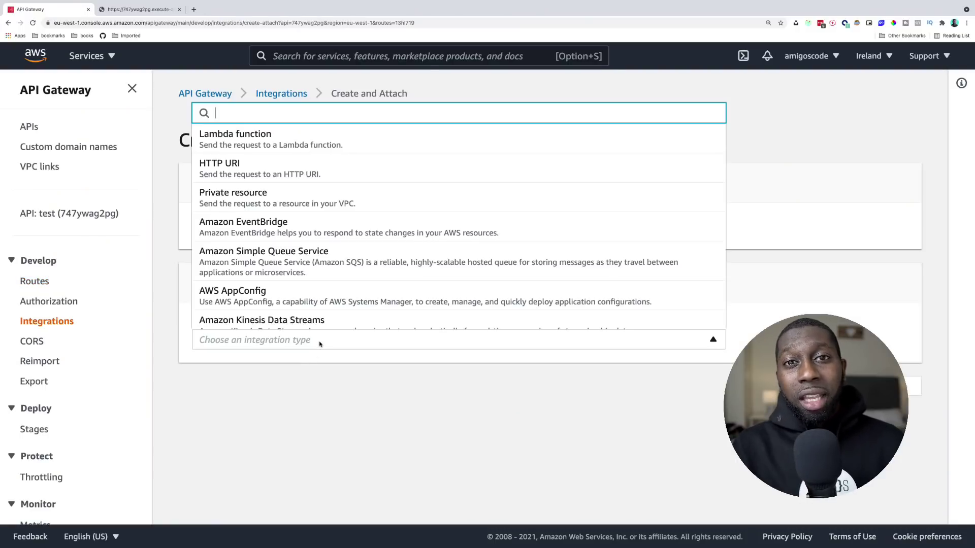
{"action": "left_click", "coordinate": [248, 137]}
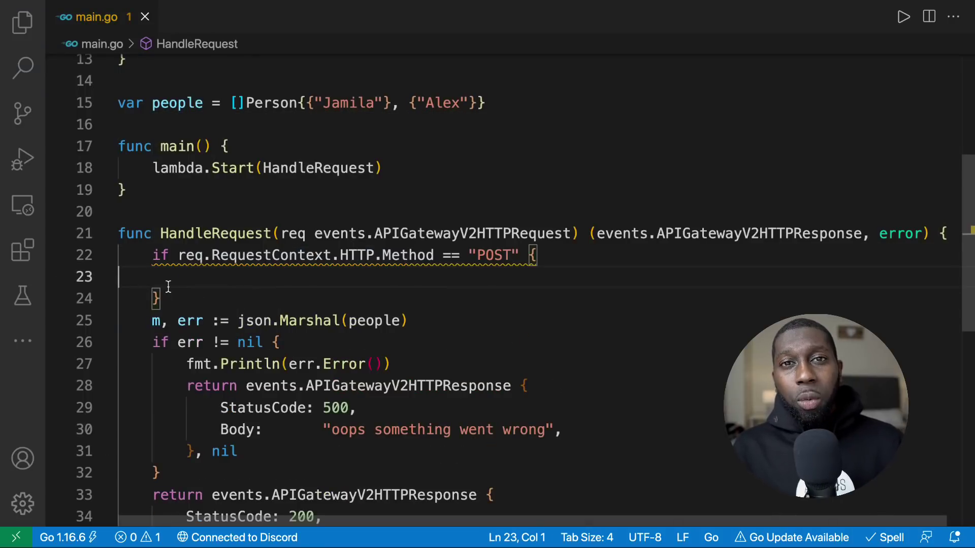
Inside the POST block, write json.Unmarshal([]byte(req.Body), with autocomplete.
{"action": "key", "text": "Tab"}
{"action": "type", "text": "json"}
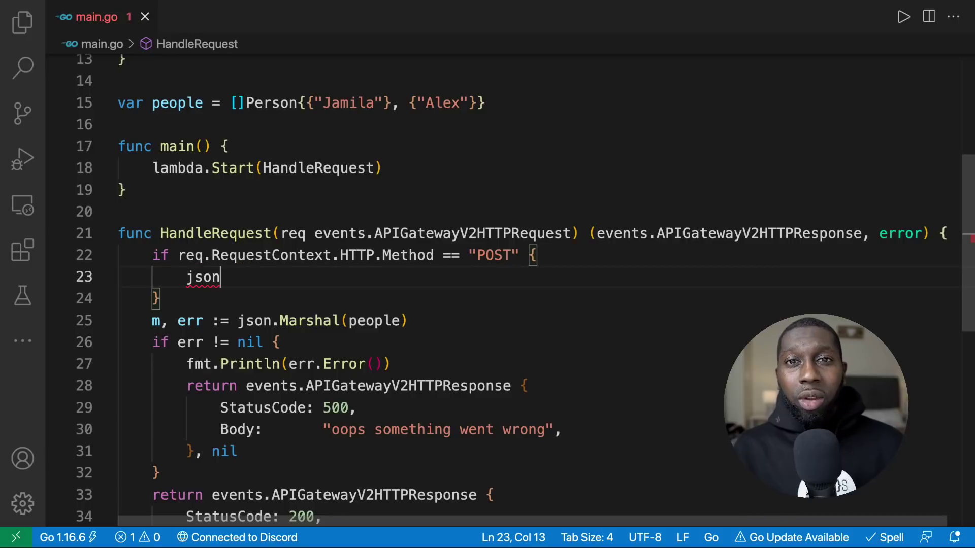
{"action": "type", "text": ".un"}
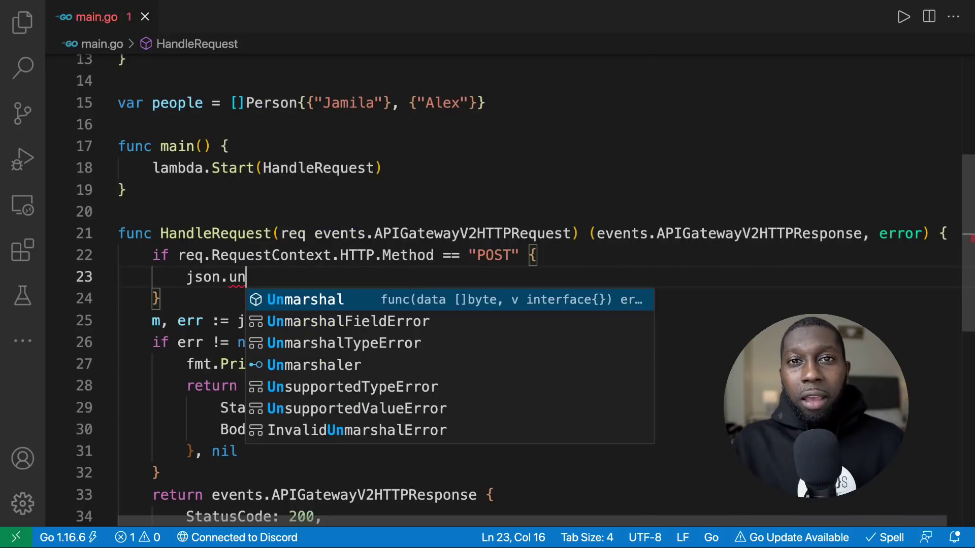
{"action": "key", "text": "Return"}
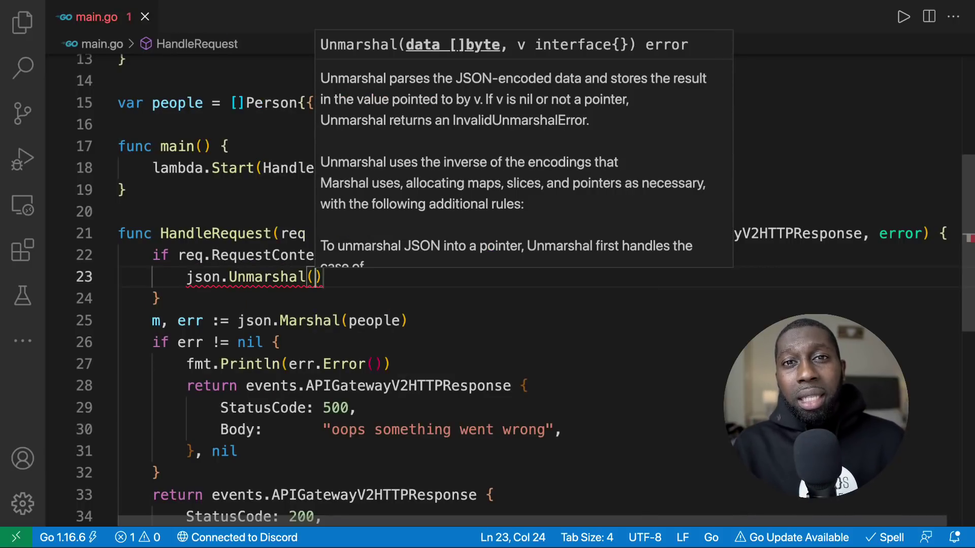
{"action": "type", "text": "[]b"}
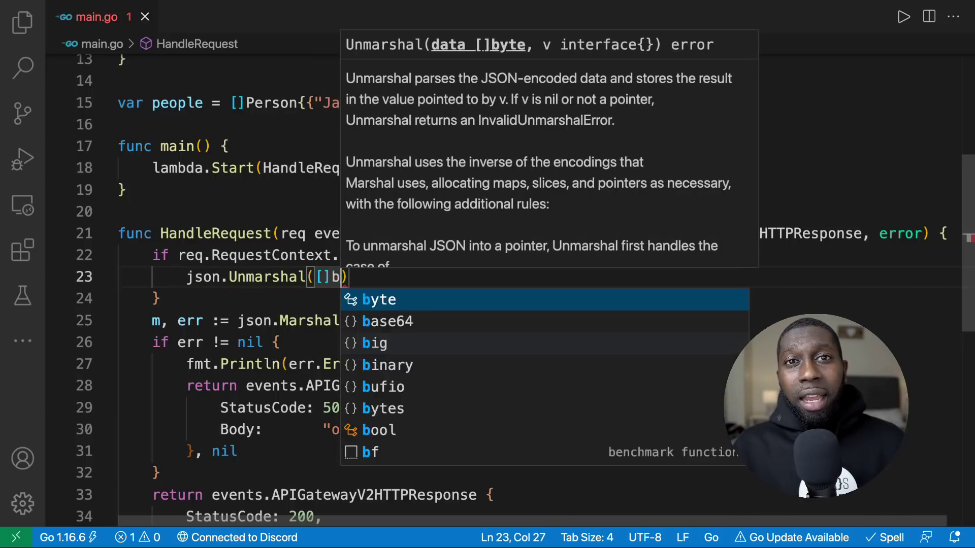
{"action": "type", "text": "yte"}
{"action": "key", "text": "Escape"}
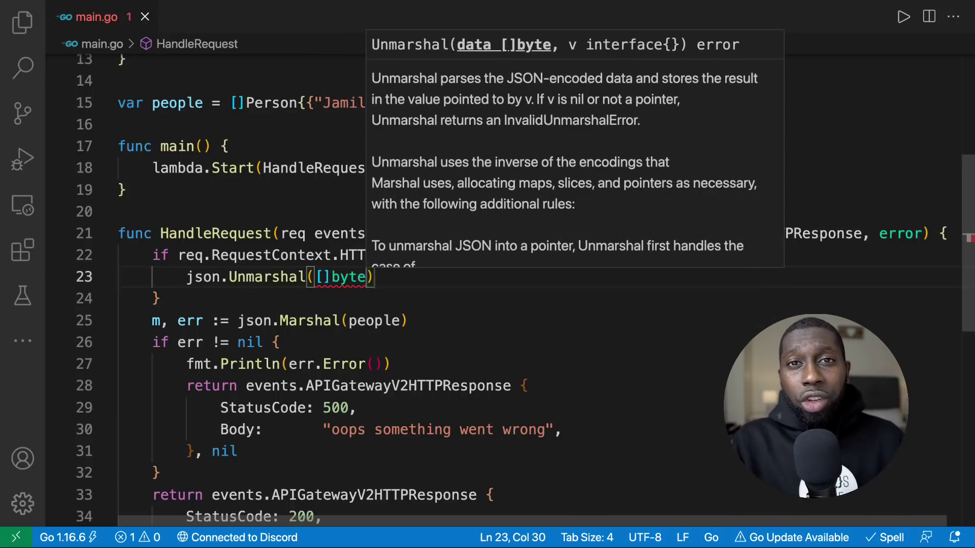
{"action": "type", "text": "(re"}
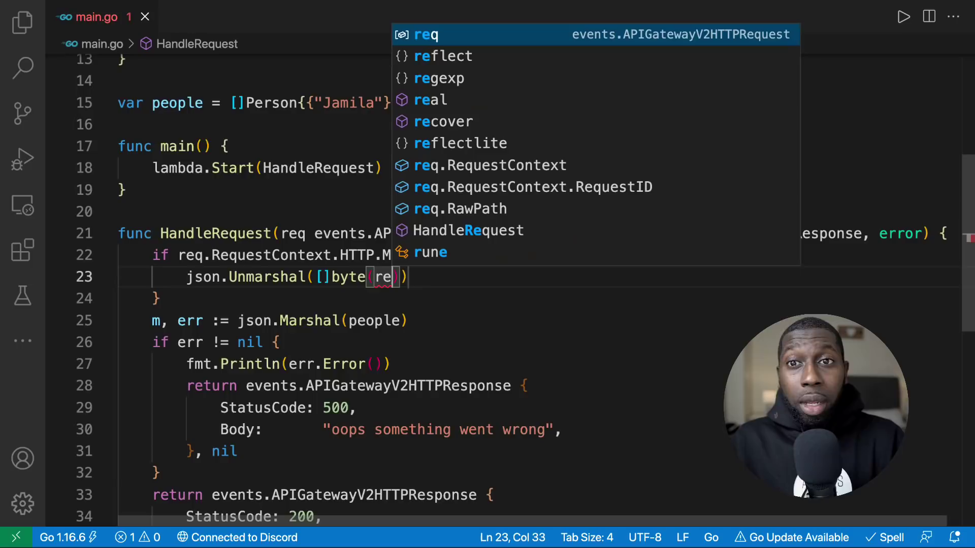
{"action": "type", "text": "q.ge"}
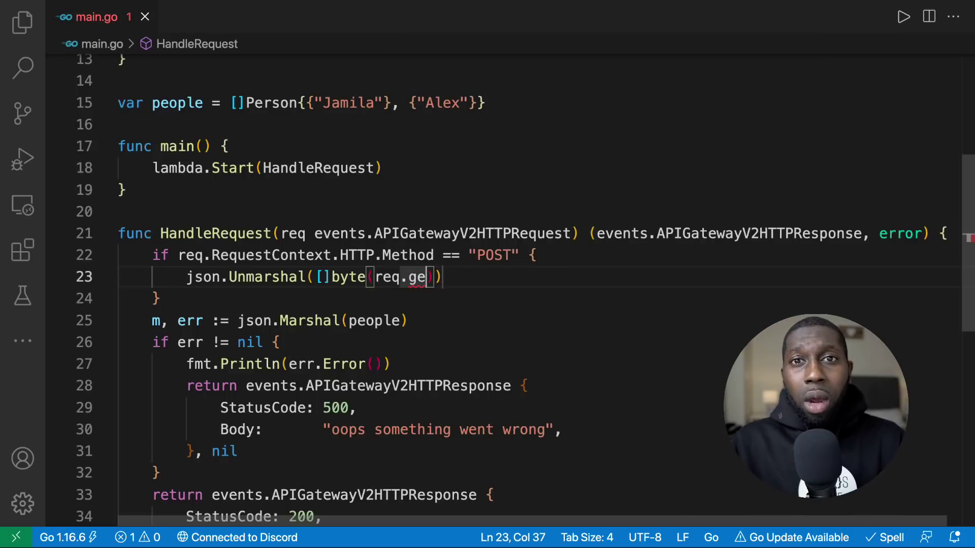
{"action": "key", "text": "BackSpace"}
{"action": "key", "text": "BackSpace"}
{"action": "key", "text": "Return"}
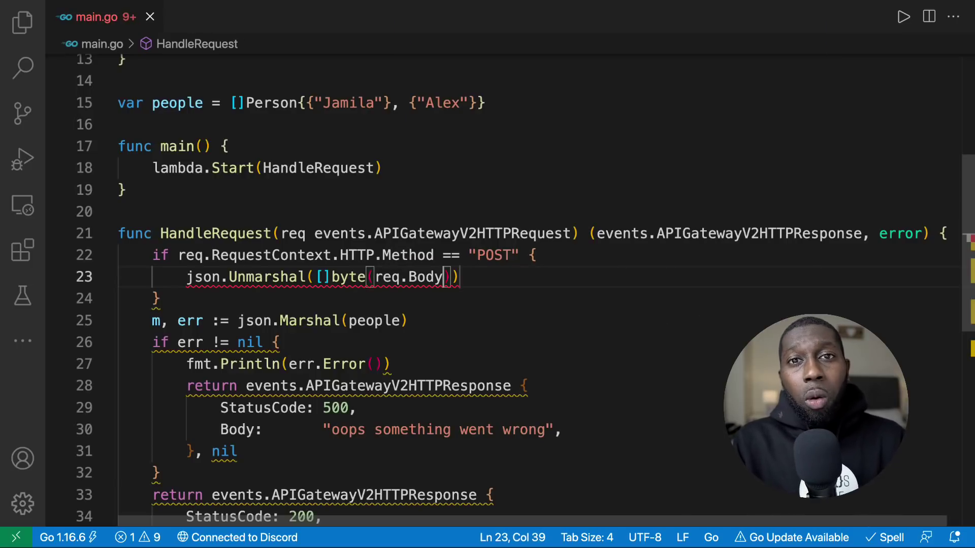
{"action": "key", "text": "Right"}
{"action": "type", "text": ","}
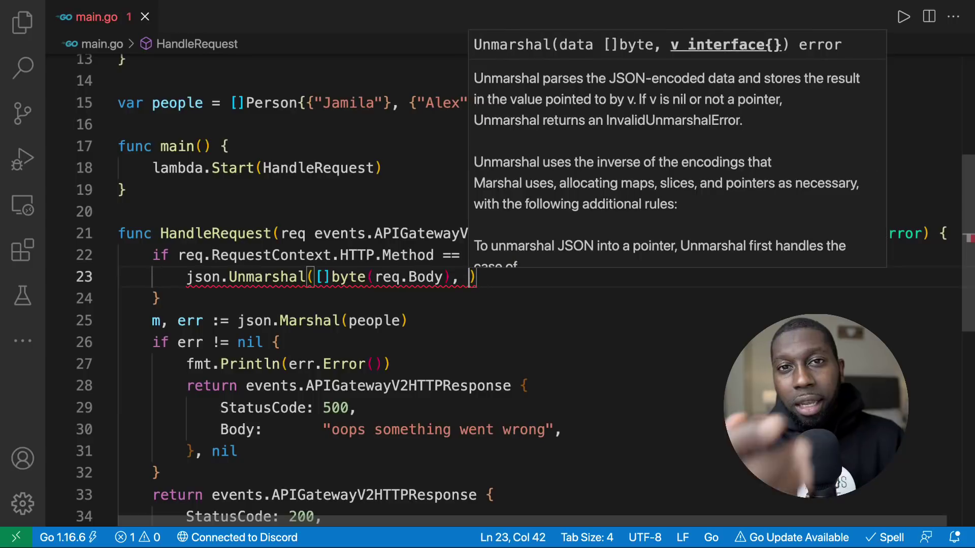